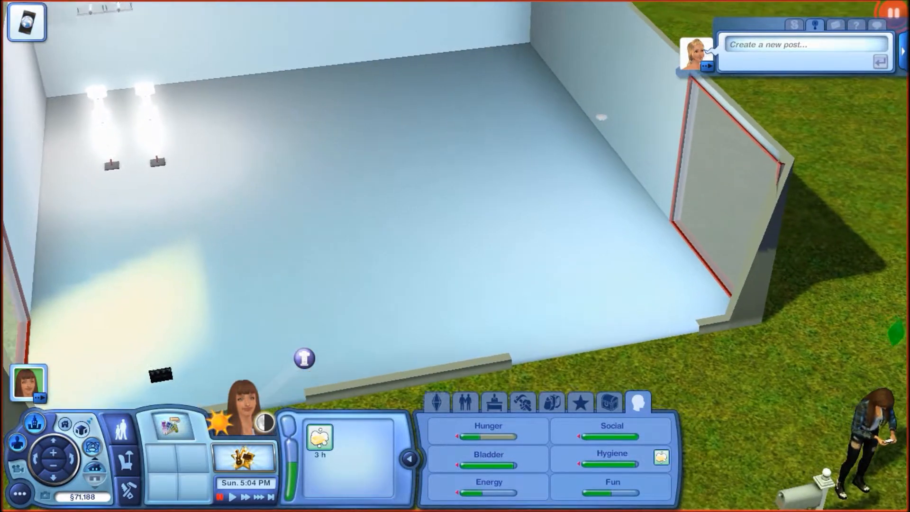
pyautogui.click(27, 22)
pyautogui.click(235, 189)
pyautogui.click(232, 130)
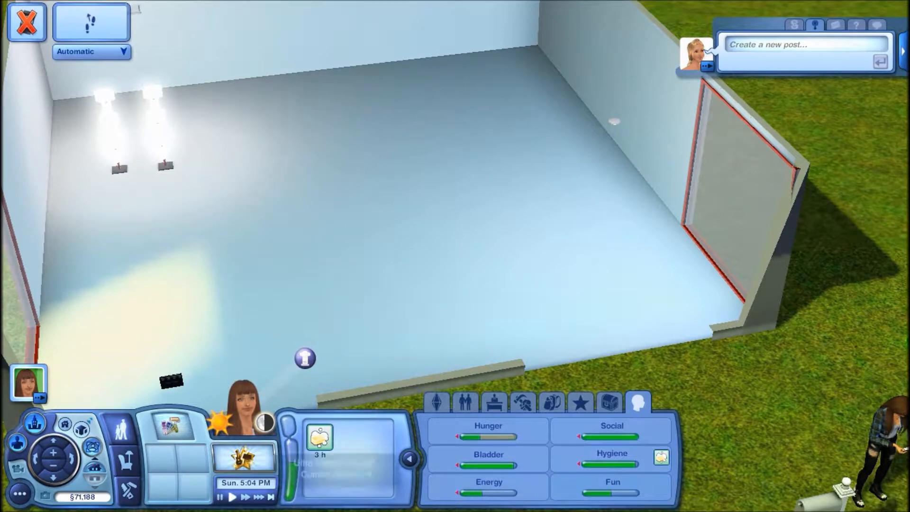
pyautogui.moveTo(170, 426)
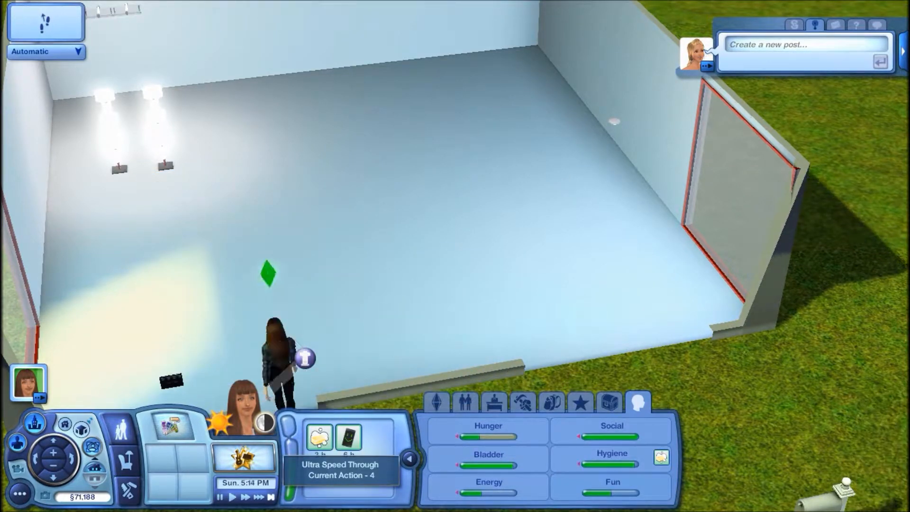
pyautogui.click(219, 497)
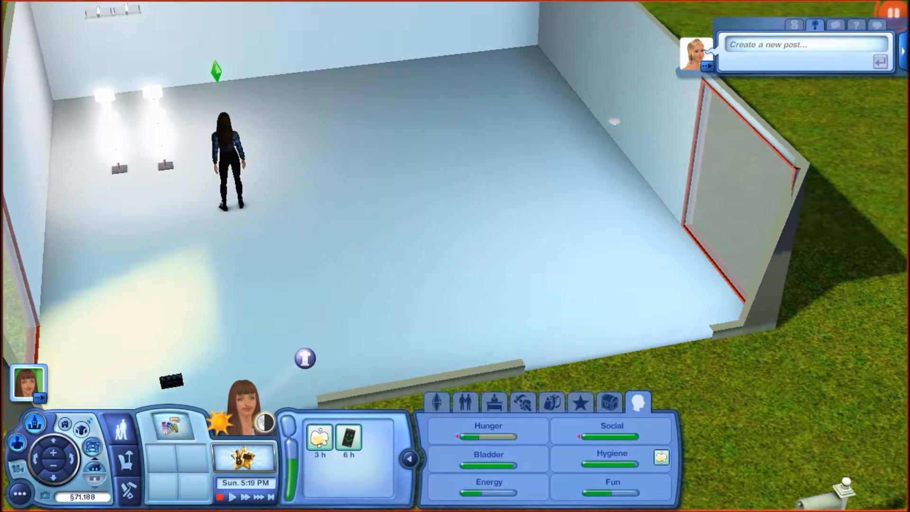
# Pause the game, direct the Sim to go between the two floor lights by the back wall, and resume play.
pyautogui.click(137, 126)
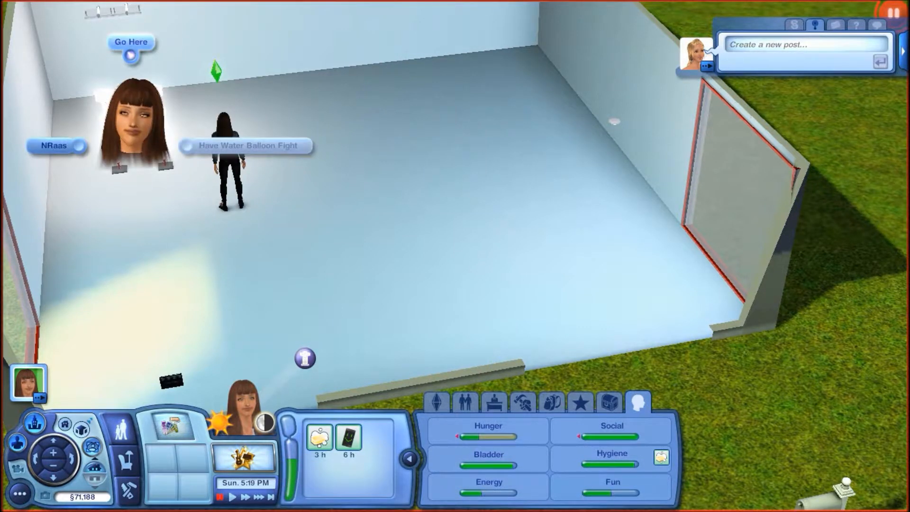
pyautogui.click(131, 39)
pyautogui.click(233, 497)
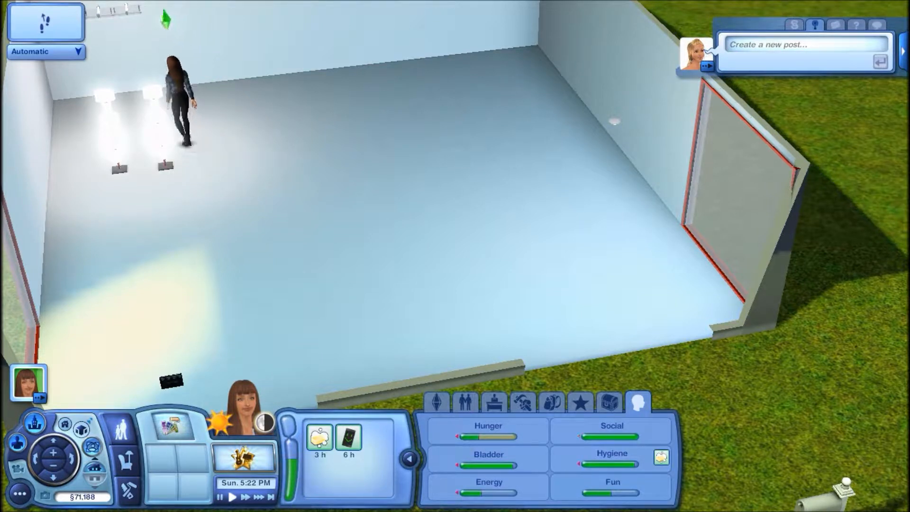
# Open the Pose Player's pose list and apply a standing peace-sign pose with one hand on the hip to the Sim.
pyautogui.click(168, 405)
pyautogui.click(99, 410)
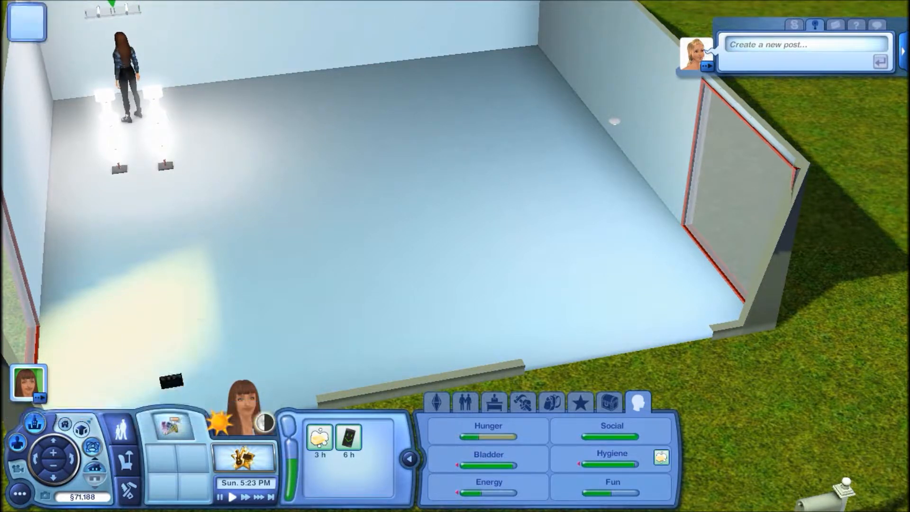
pyautogui.scroll(6, 443, 278)
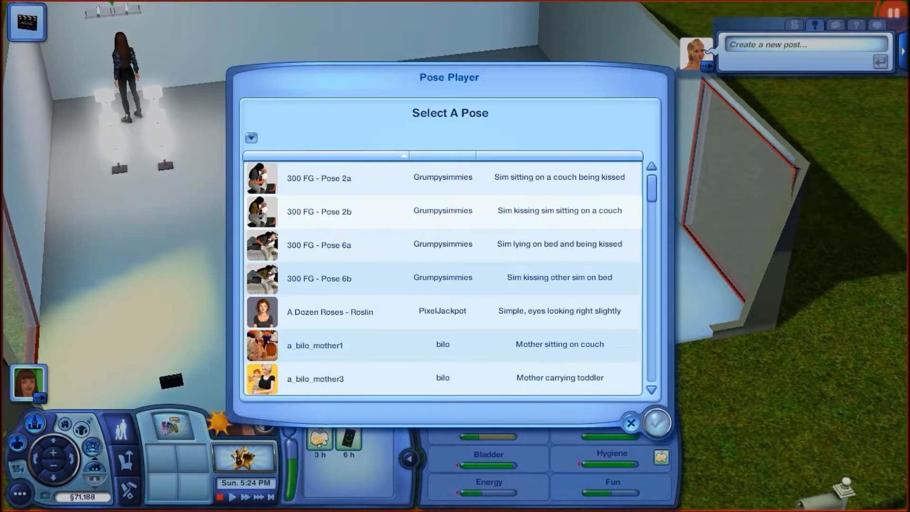
pyautogui.scroll(2, 443, 277)
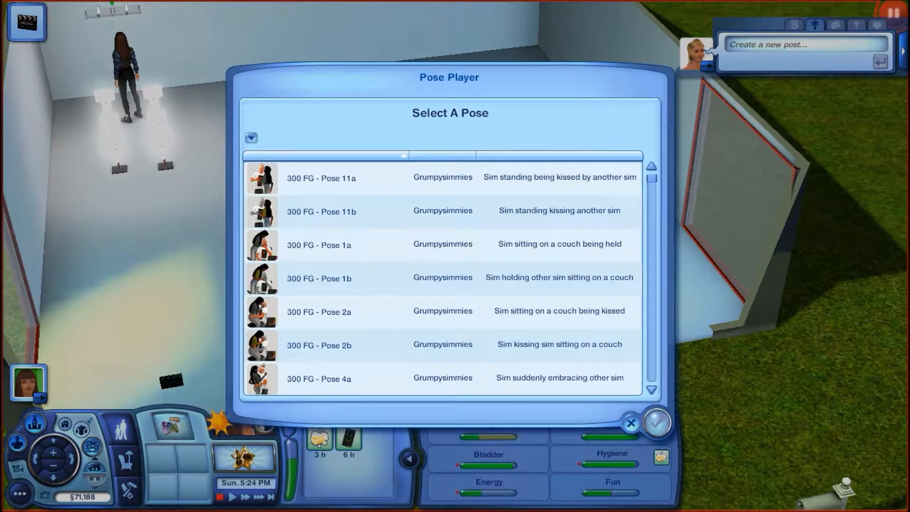
pyautogui.scroll(-7, 483, 178)
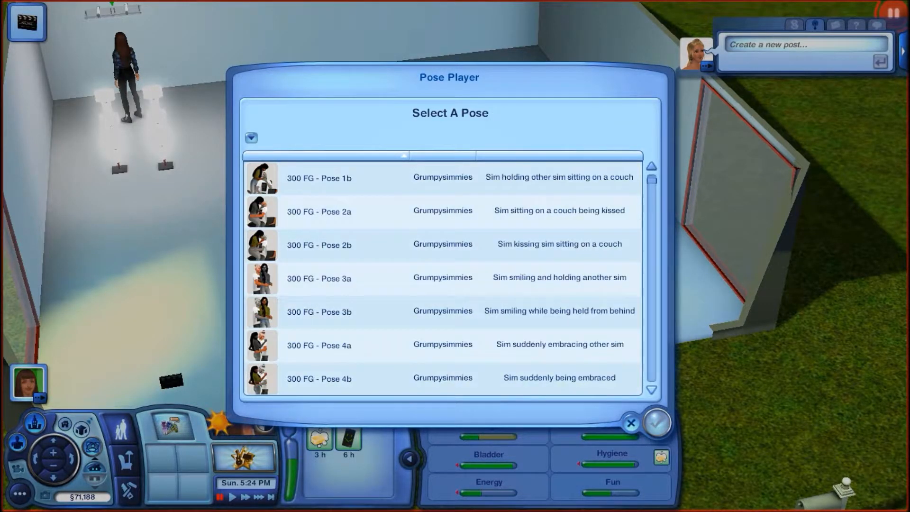
pyautogui.scroll(-11, 483, 177)
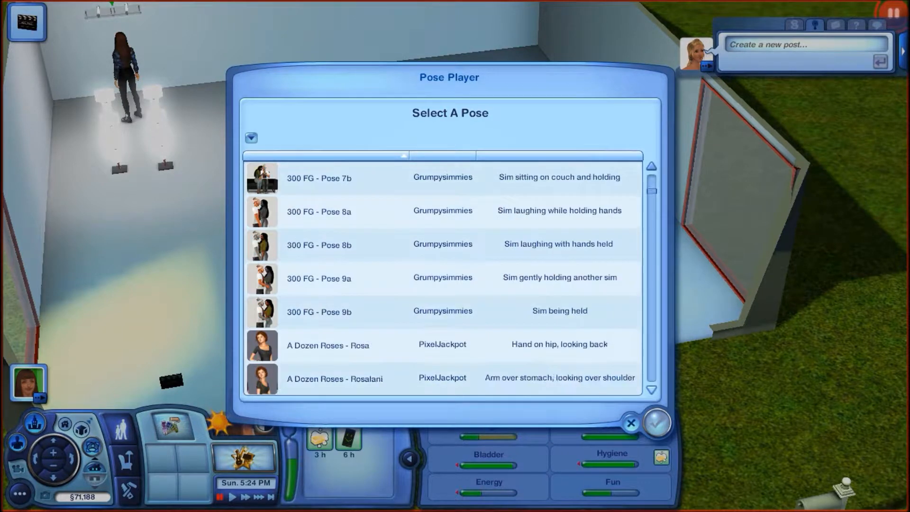
pyautogui.scroll(-12, 443, 277)
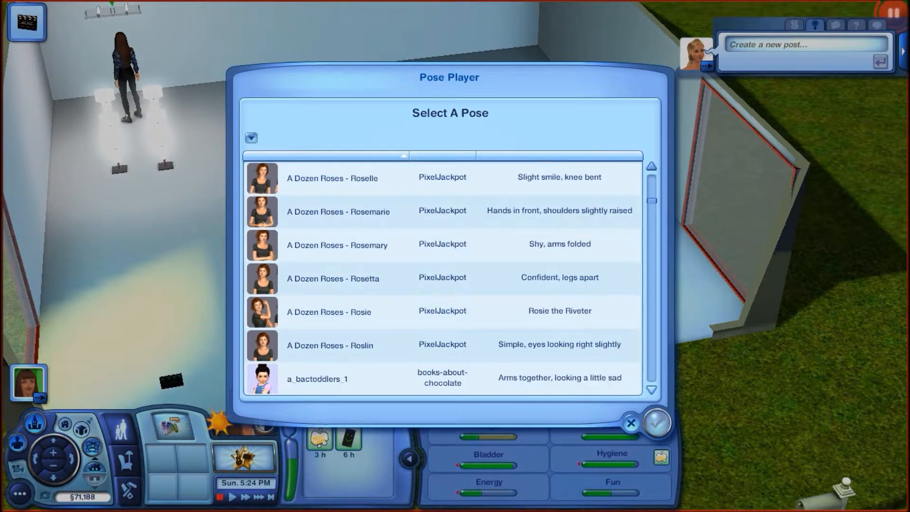
pyautogui.scroll(-12, 443, 277)
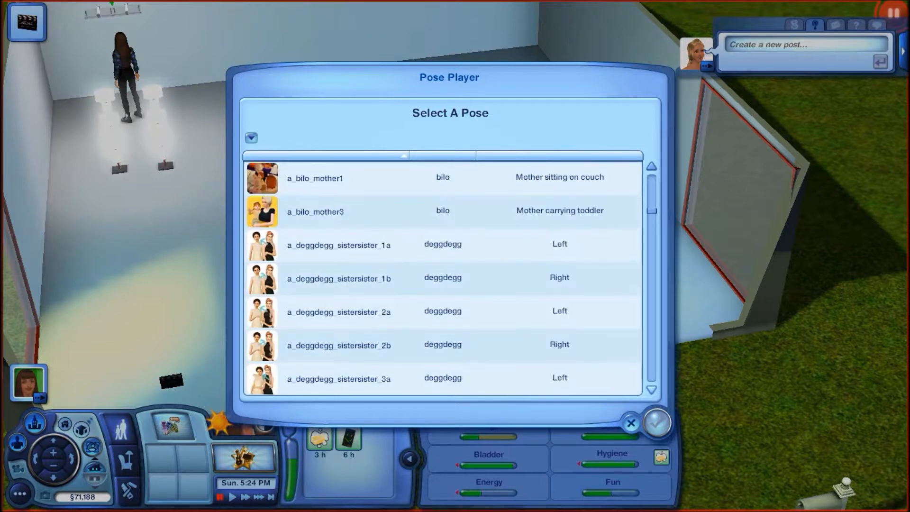
pyautogui.scroll(-8, 443, 277)
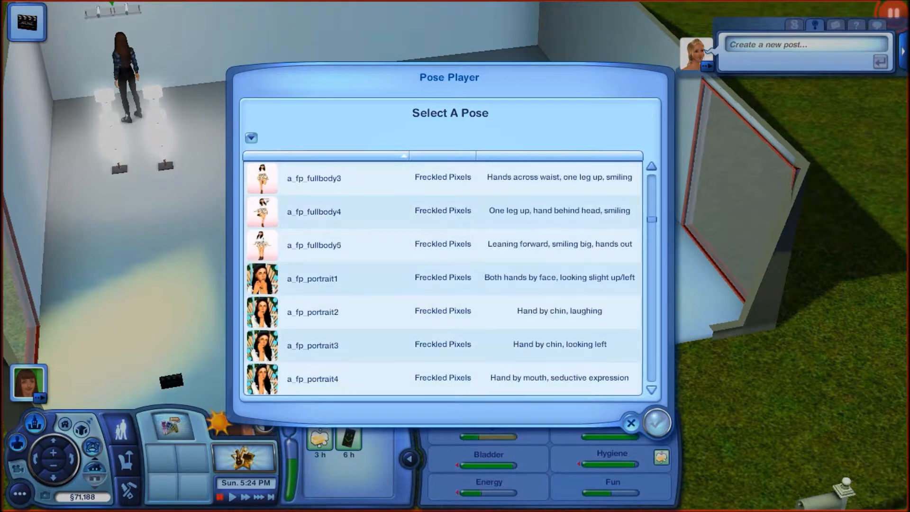
pyautogui.scroll(-10, 443, 277)
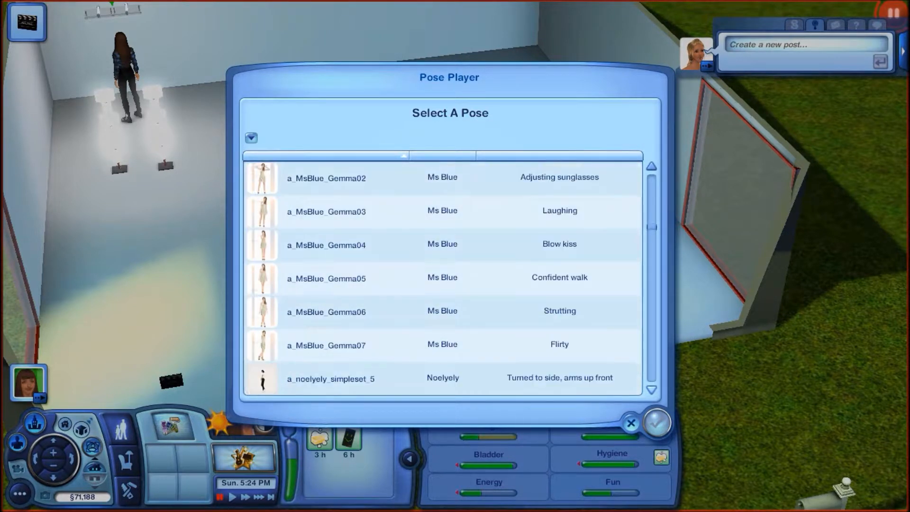
pyautogui.scroll(-6, 443, 277)
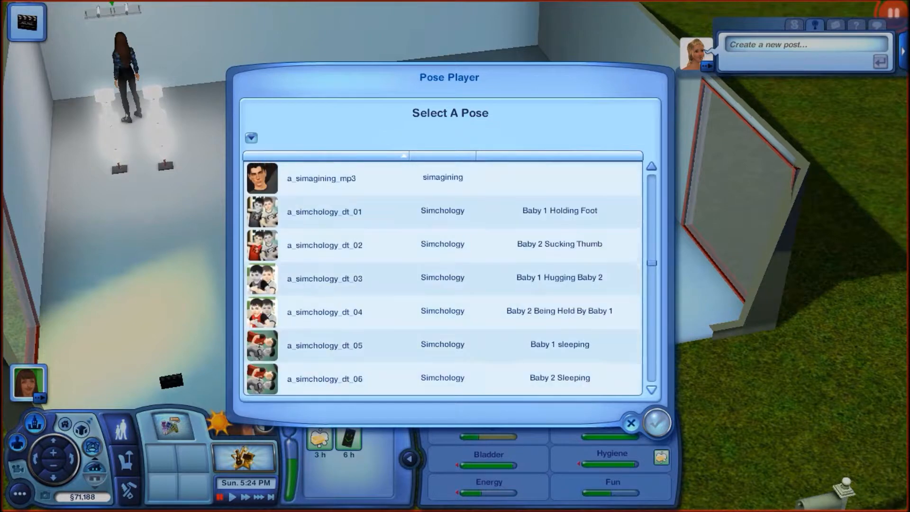
pyautogui.scroll(-6, 443, 278)
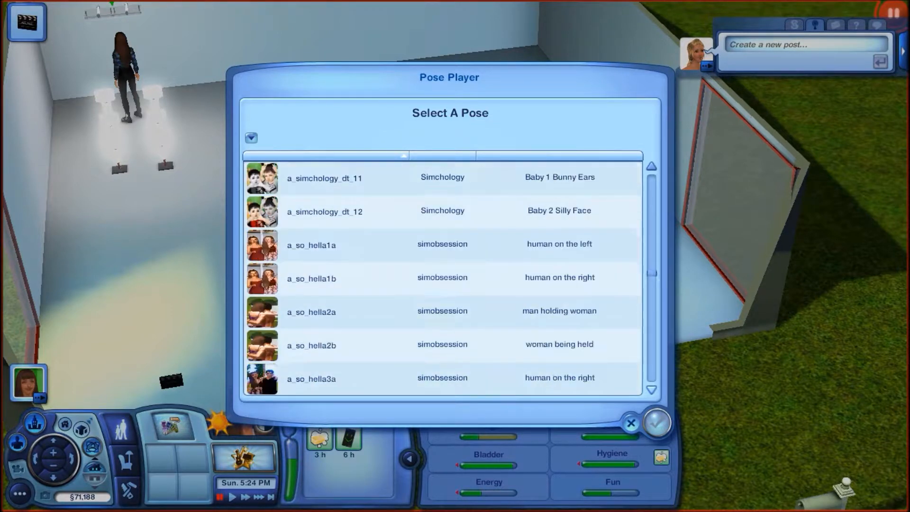
pyautogui.scroll(-7, 443, 278)
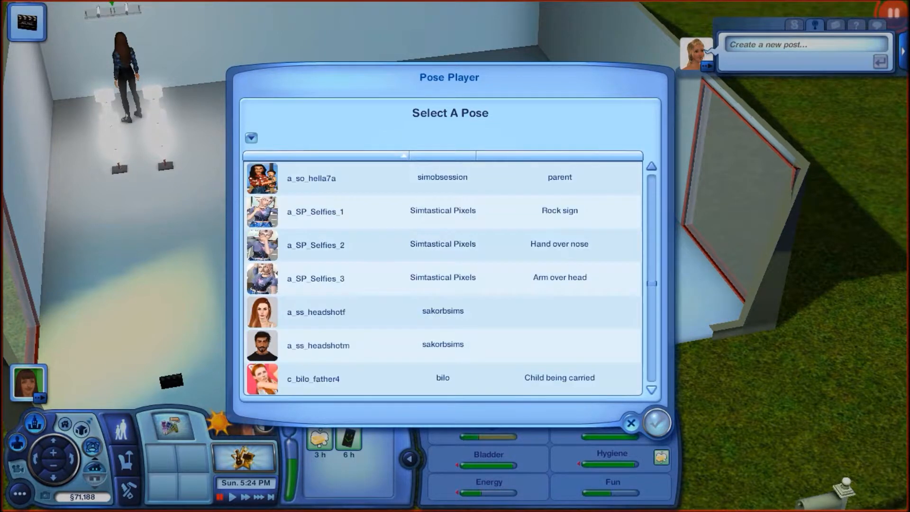
pyautogui.scroll(-11, 442, 278)
pyautogui.scroll(-12, 443, 278)
pyautogui.scroll(-6, 443, 279)
pyautogui.scroll(-12, 442, 279)
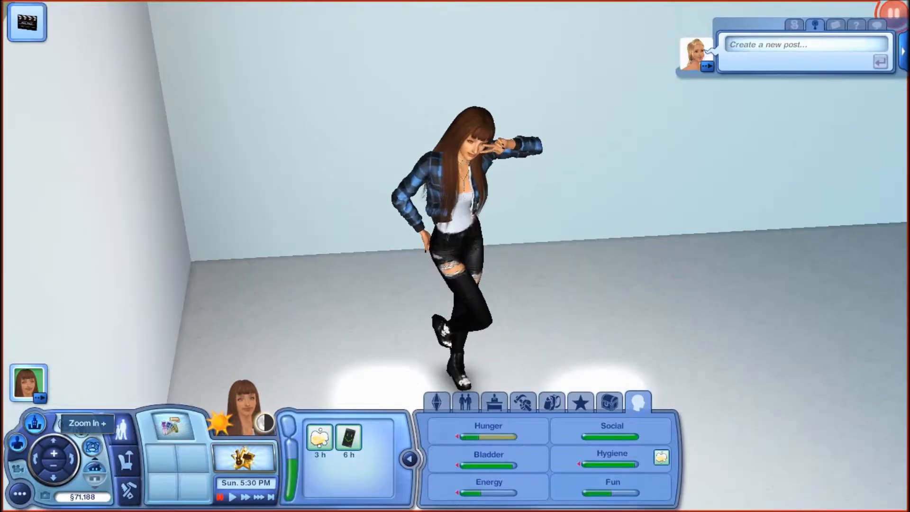
# Capture a close screenshot of the Sim's upper body in the peace-sign pose with the interface hidden.
pyautogui.click(53, 453)
pyautogui.click(53, 453)
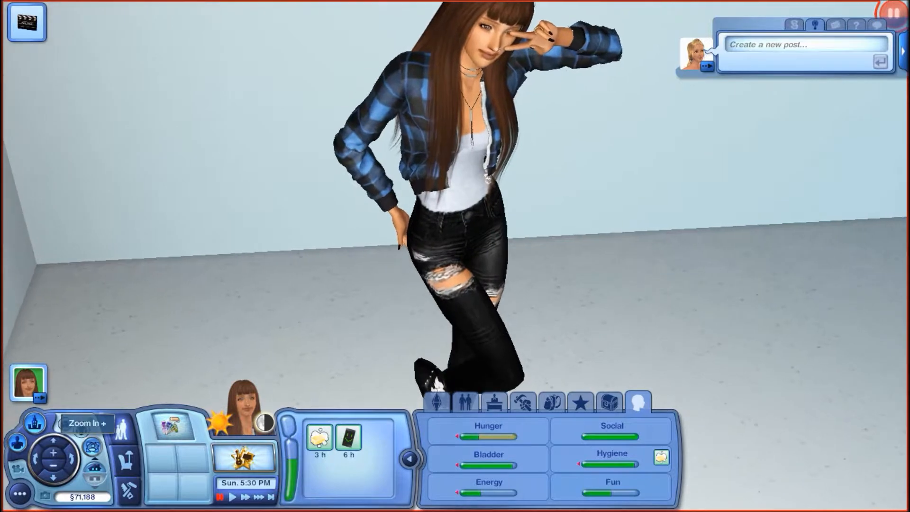
pyautogui.scroll(3, 447, 164)
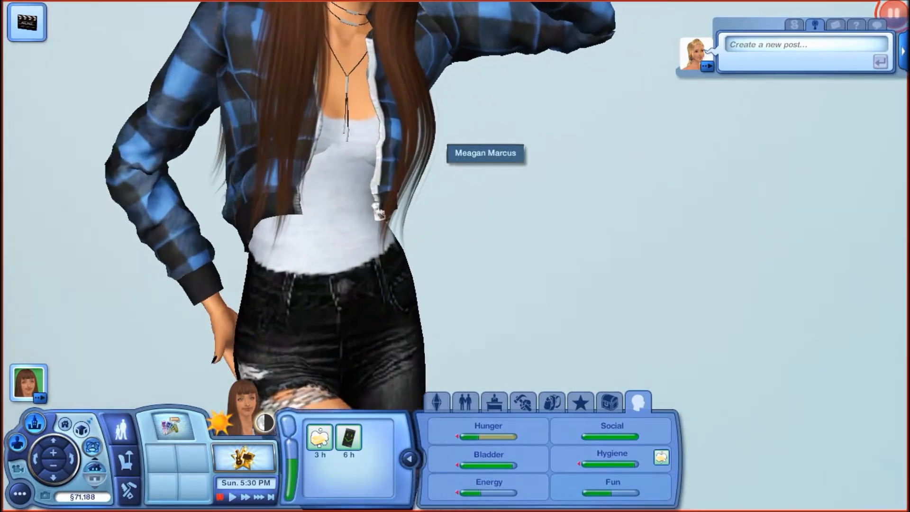
pyautogui.press('F10')
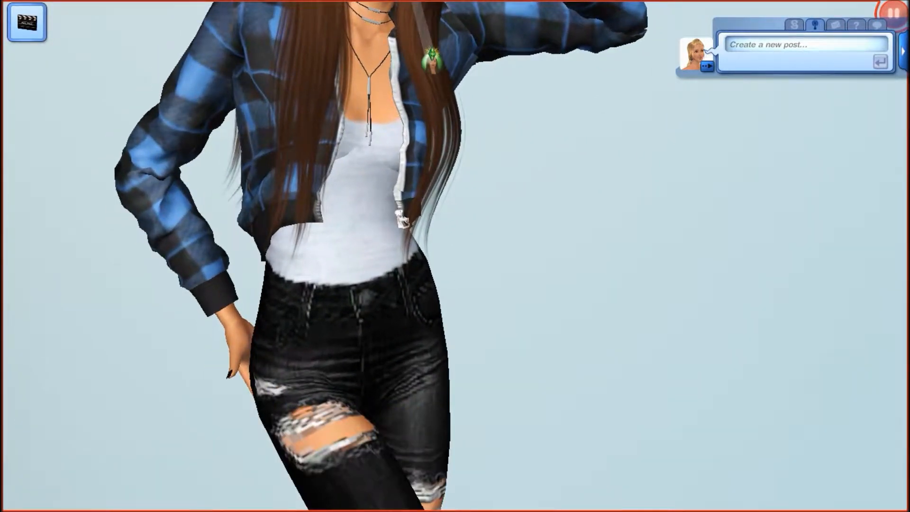
pyautogui.press('e')
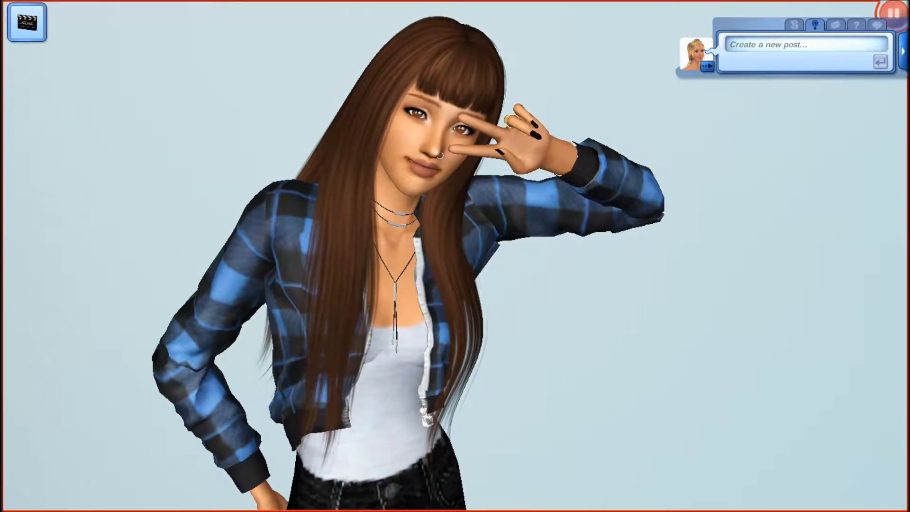
pyautogui.press('c')
pyautogui.press('Tab')
# Select another pose from the Pose Player's list and apply the smiling pose a_pj_face20 to the Sim.
pyautogui.scroll(-5, 455, 255)
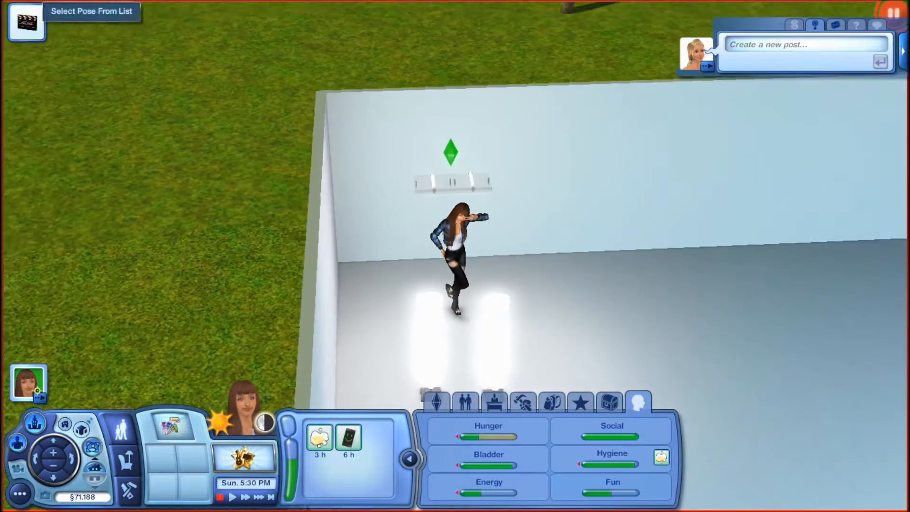
pyautogui.press('Down')
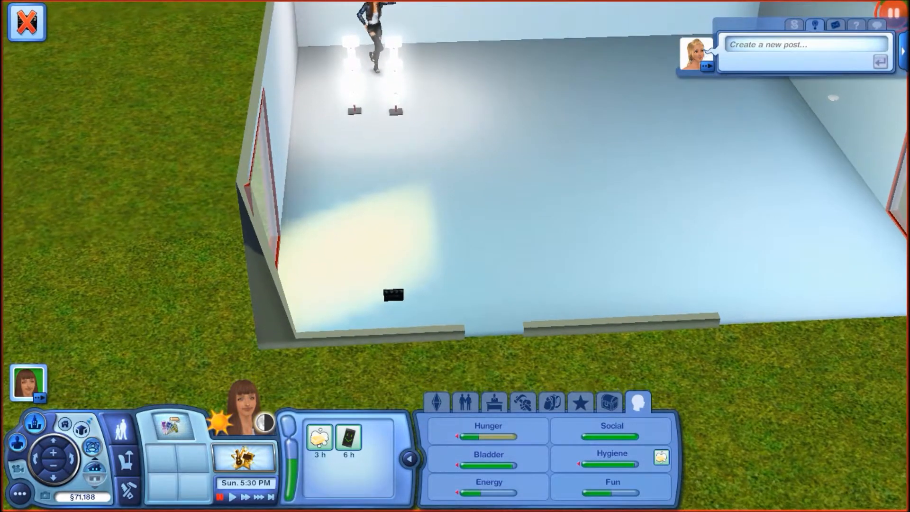
pyautogui.click(389, 291)
pyautogui.click(273, 289)
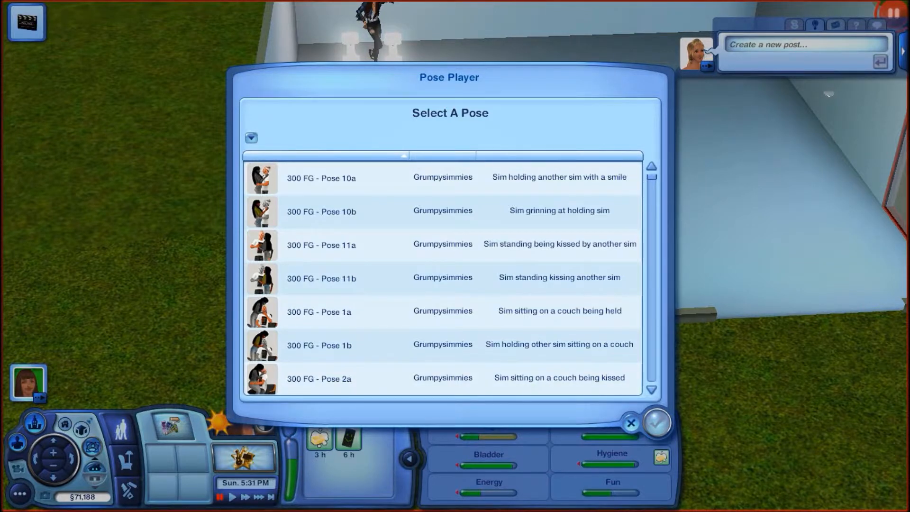
pyautogui.scroll(-14, 443, 277)
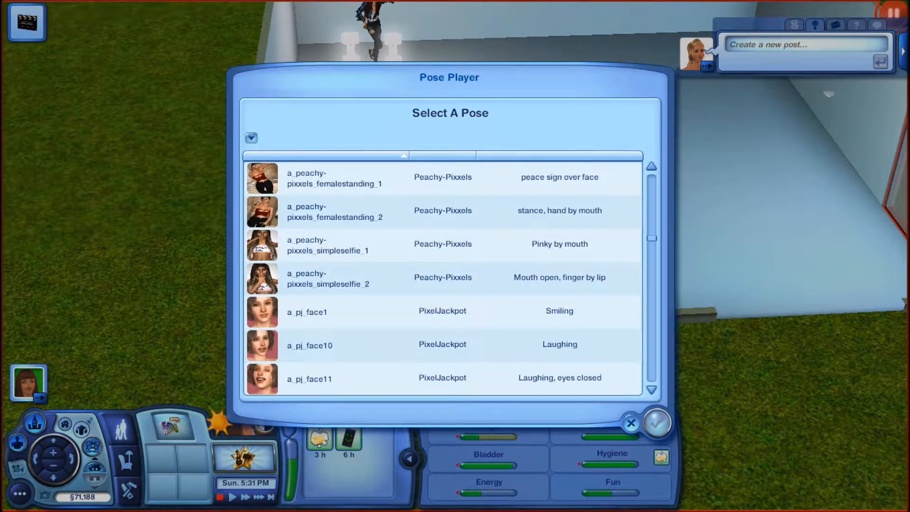
pyautogui.scroll(-3, 443, 278)
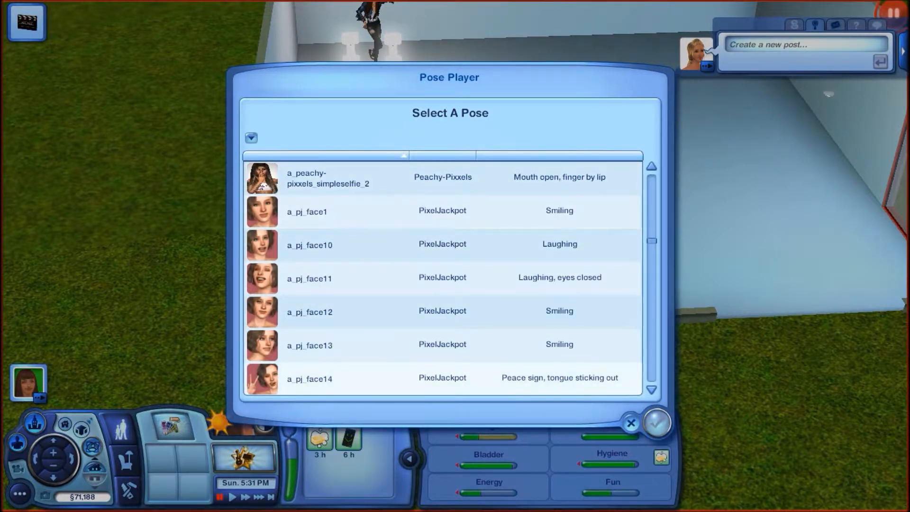
pyautogui.scroll(-4, 443, 278)
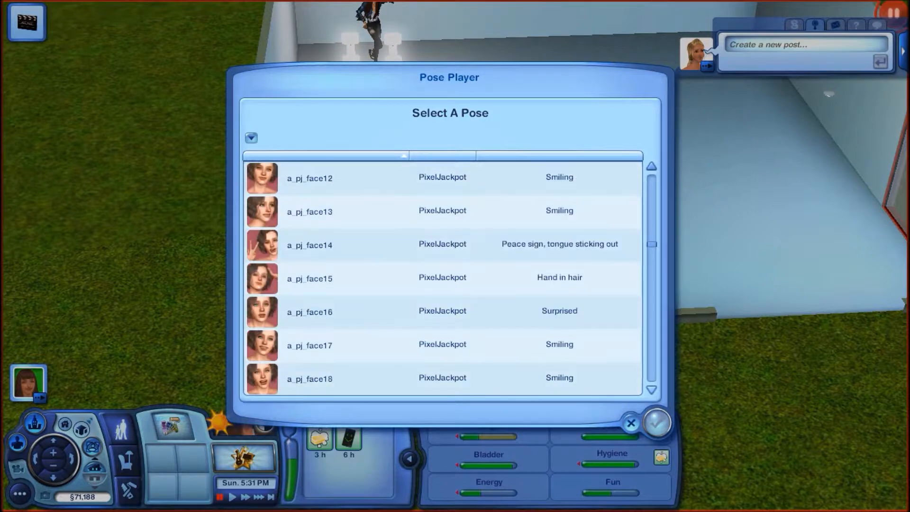
pyautogui.scroll(-6, 442, 278)
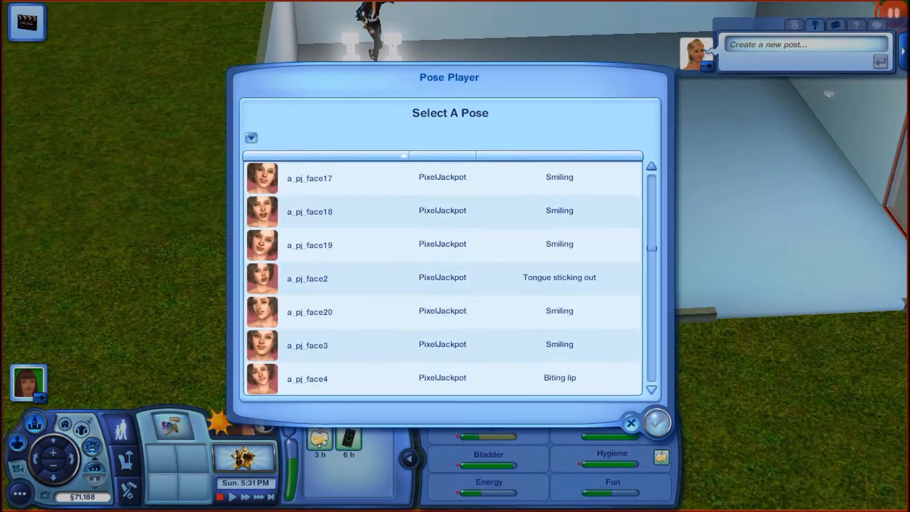
pyautogui.click(442, 312)
pyautogui.click(656, 421)
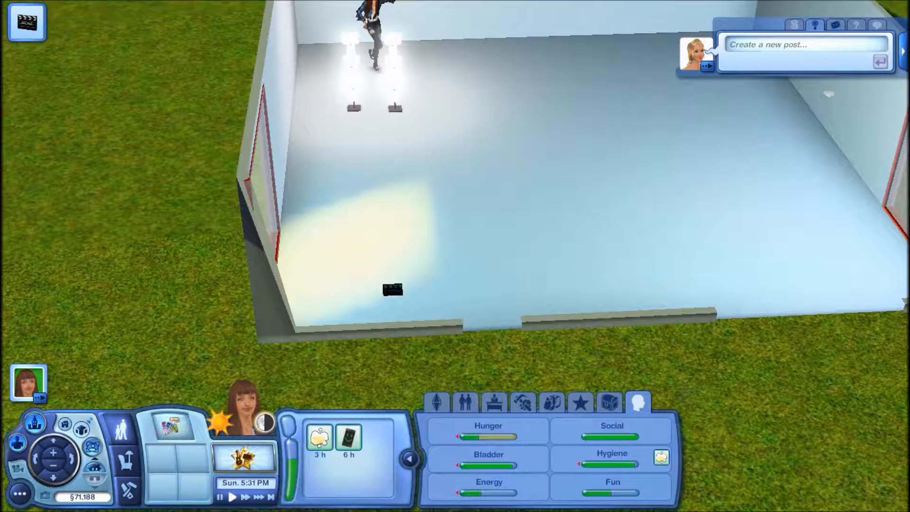
# Pause the game and frame a close-up portrait of the smiling Sim in camera mode.
pyautogui.click(244, 400)
pyautogui.press('p')
pyautogui.click(80, 429)
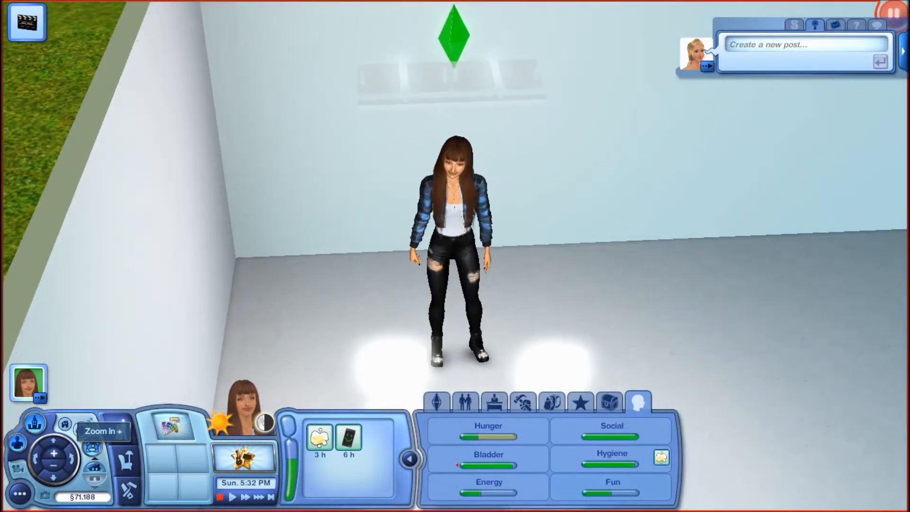
pyautogui.click(76, 429)
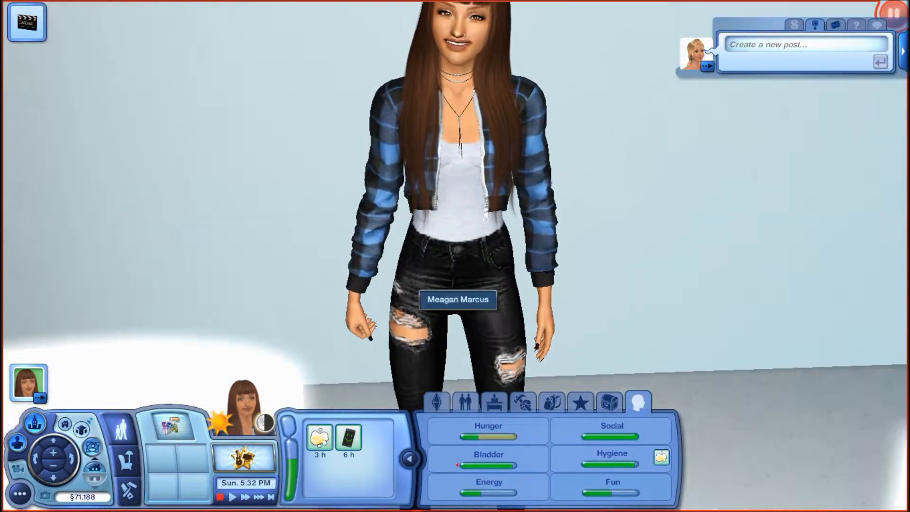
pyautogui.scroll(3, 458, 289)
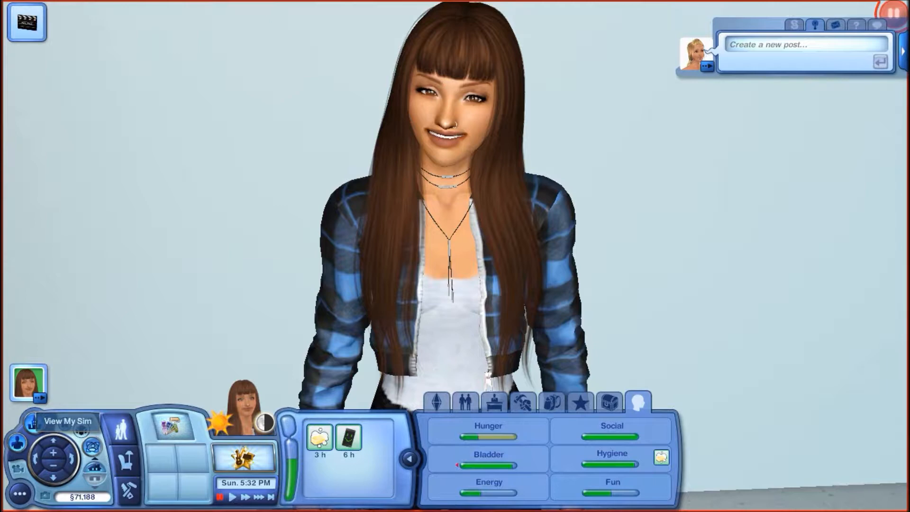
pyautogui.press('Tab')
pyautogui.press('e')
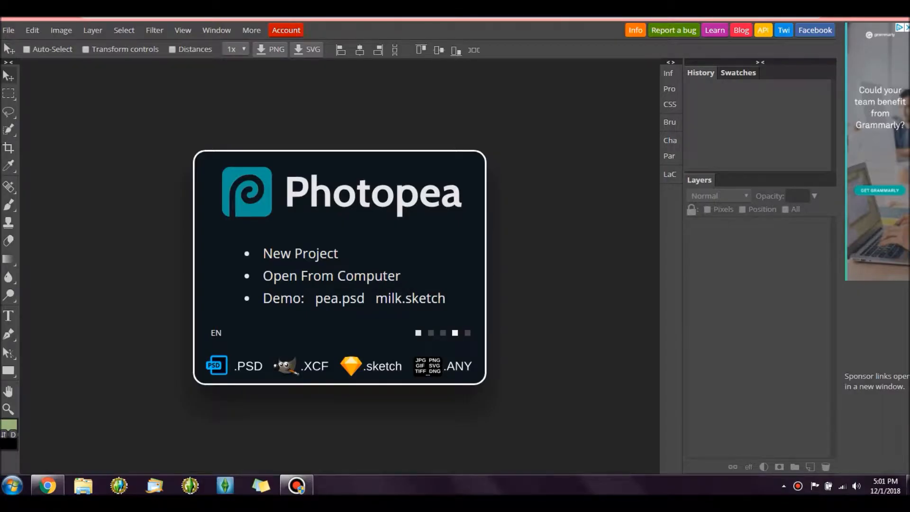
# Open the grey-beige gradient image tumblr_orobfsrJAN1ryanvqo9_1280 from the Gradients folder as the background.
pyautogui.click(8, 30)
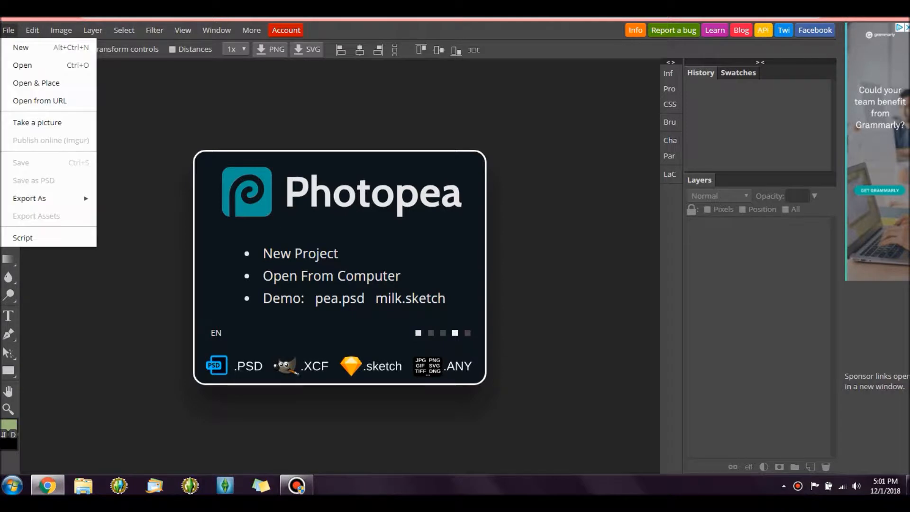
pyautogui.click(29, 65)
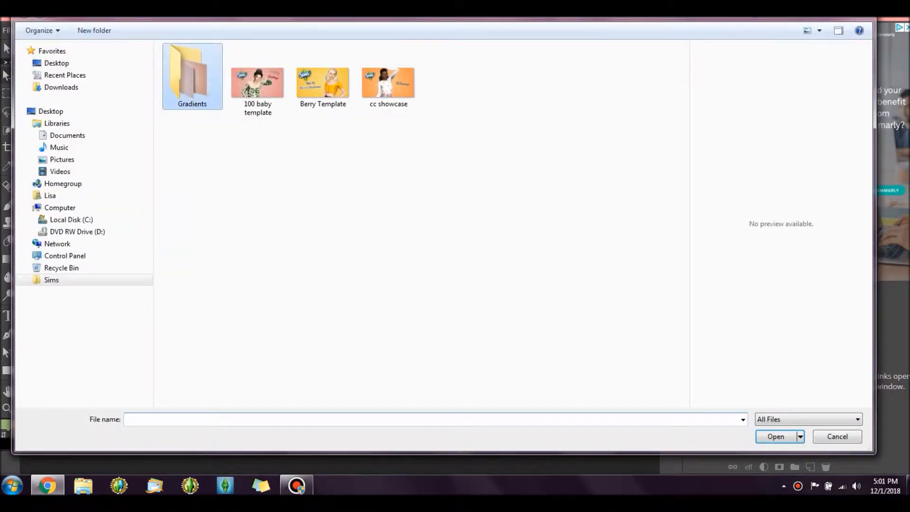
pyautogui.doubleClick(189, 76)
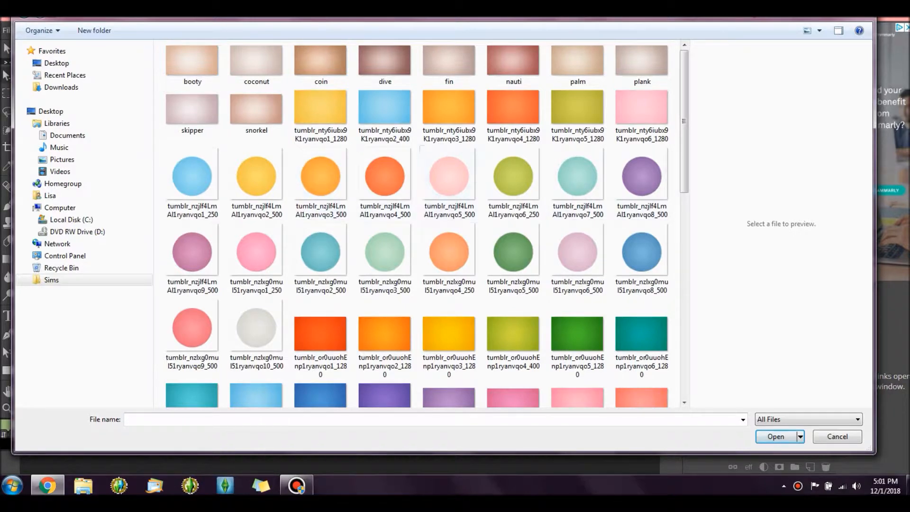
pyautogui.moveTo(684, 121); pyautogui.dragTo(684, 207)
pyautogui.scroll(-5, 569, 151)
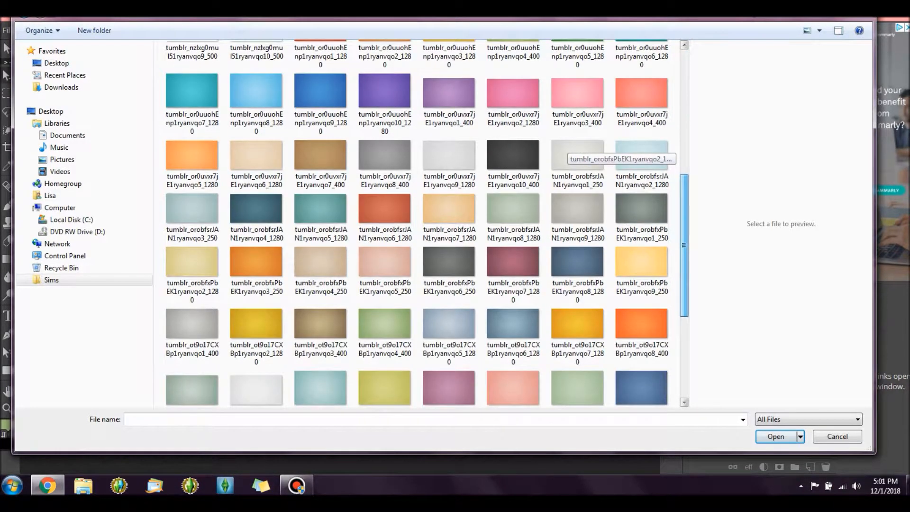
pyautogui.scroll(-3, 569, 152)
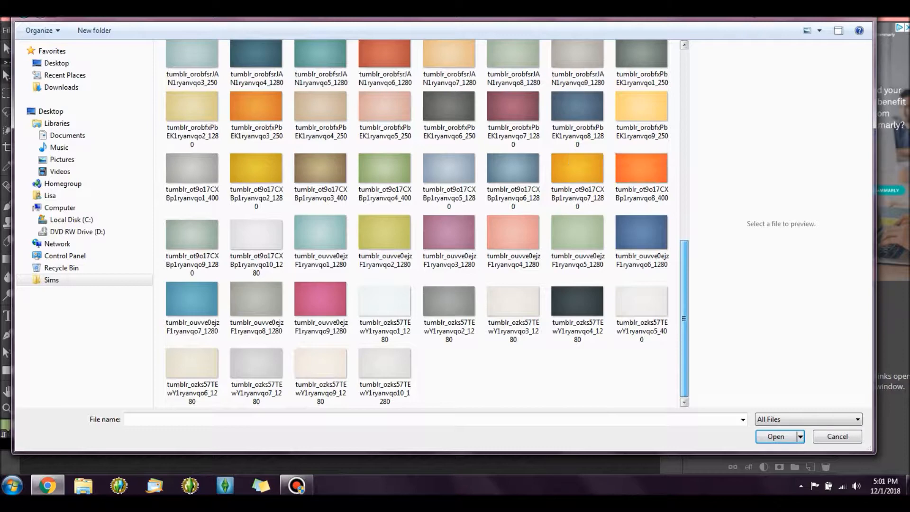
pyautogui.click(642, 303)
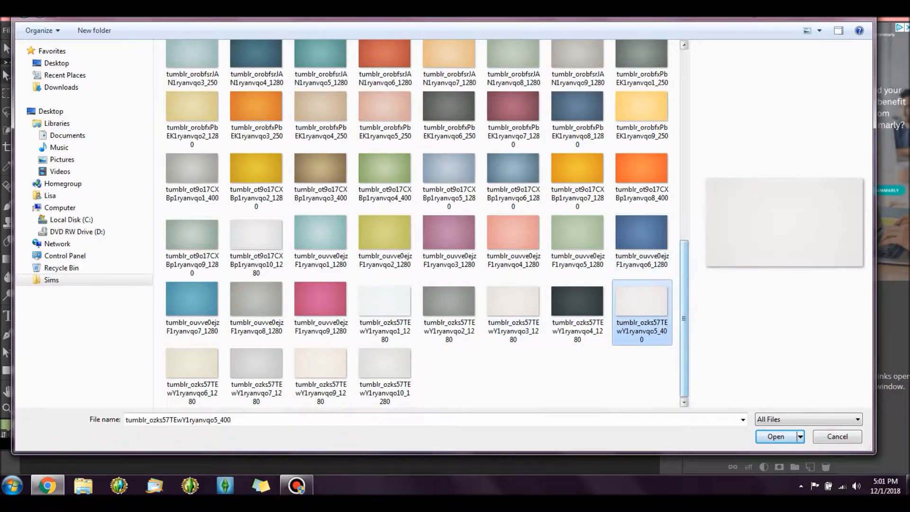
pyautogui.scroll(5, 578, 270)
pyautogui.scroll(1, 569, 270)
pyautogui.click(577, 208)
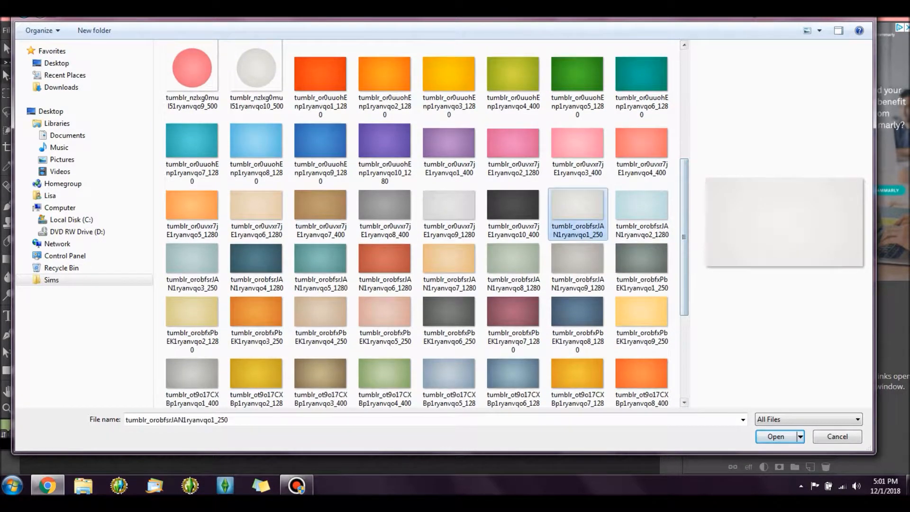
pyautogui.click(577, 263)
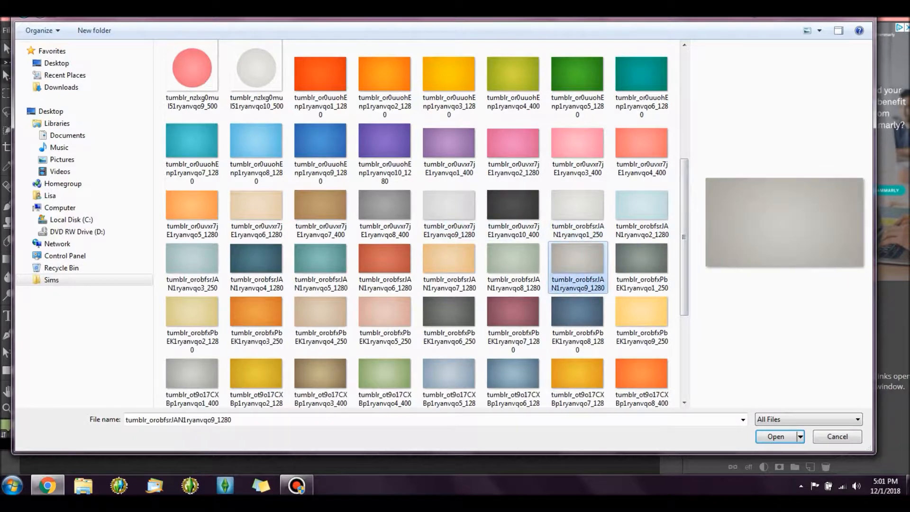
pyautogui.press('Return')
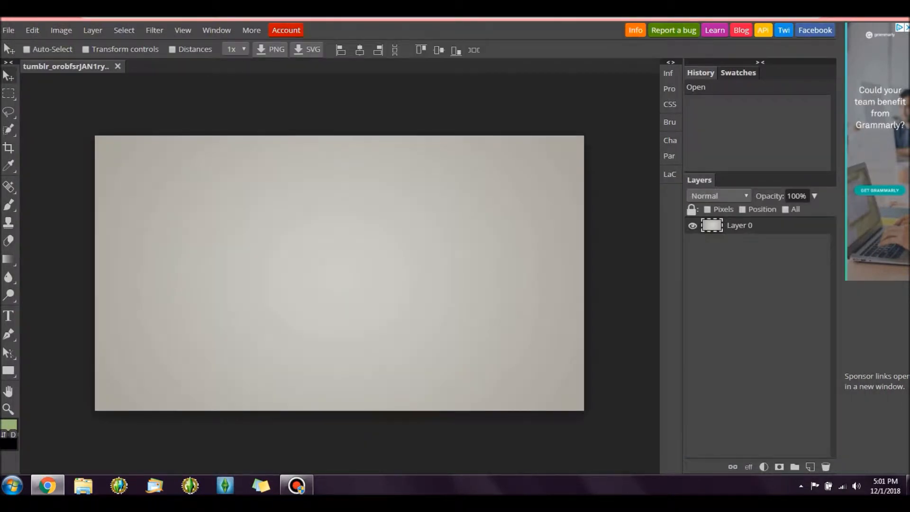
# Apply an image size of 1280 by 720 px to the gradient background and add a new empty layer above it.
pyautogui.click(61, 30)
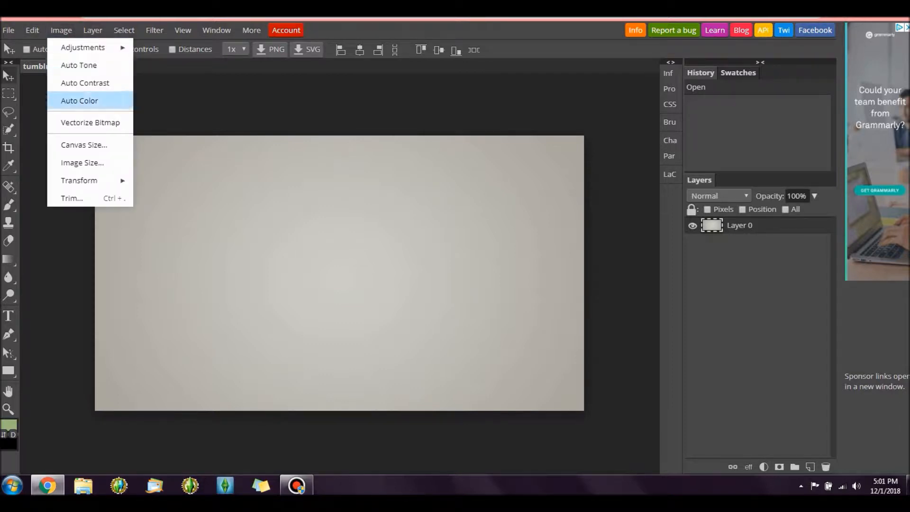
pyautogui.click(82, 162)
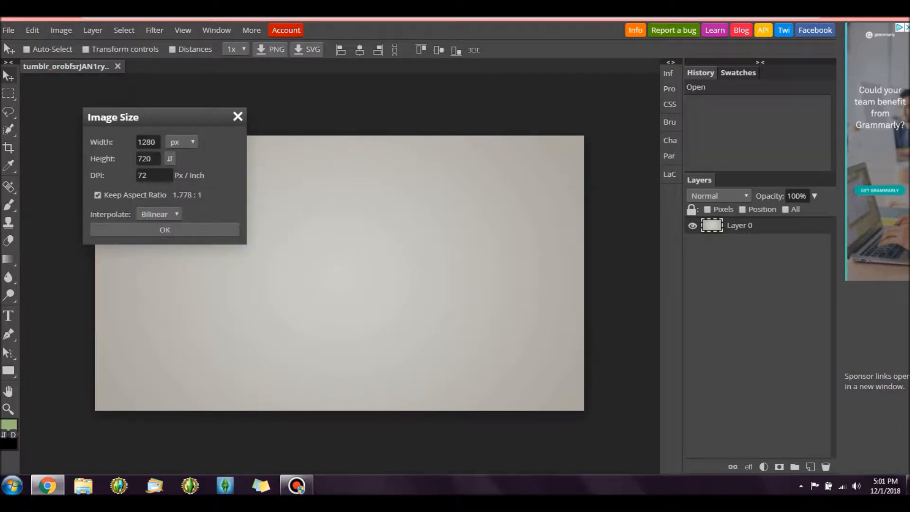
pyautogui.click(164, 230)
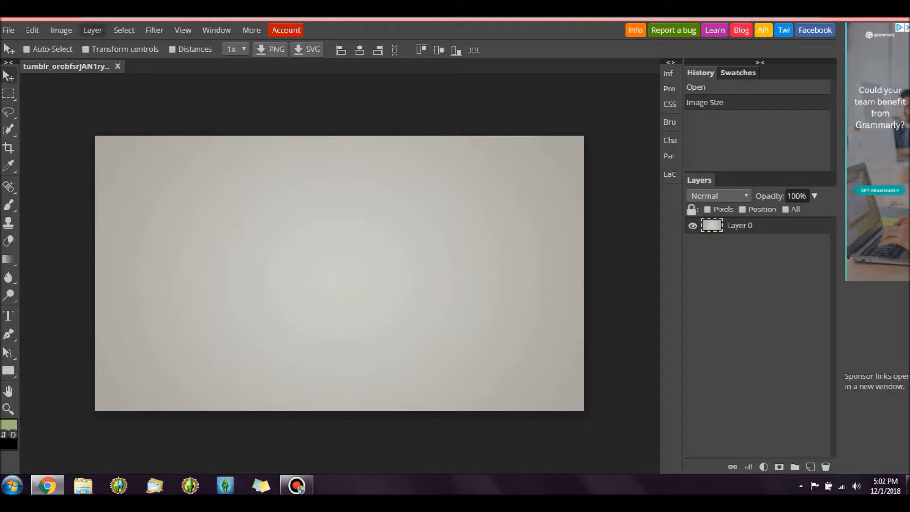
pyautogui.click(93, 30)
pyautogui.moveTo(119, 48)
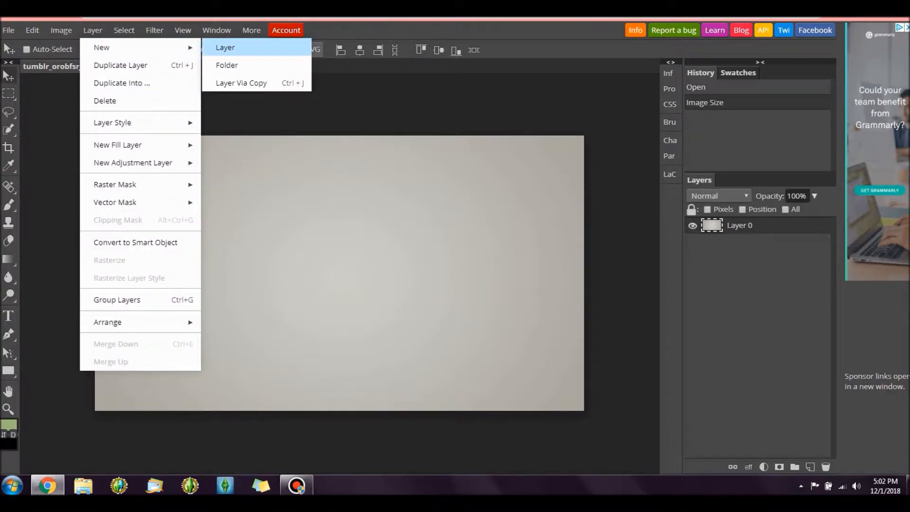
pyautogui.click(225, 48)
# Open both Screenshot and Screenshot-2 together from the Screenshots folder of The Sims 3 in Documents.
pyautogui.click(9, 29)
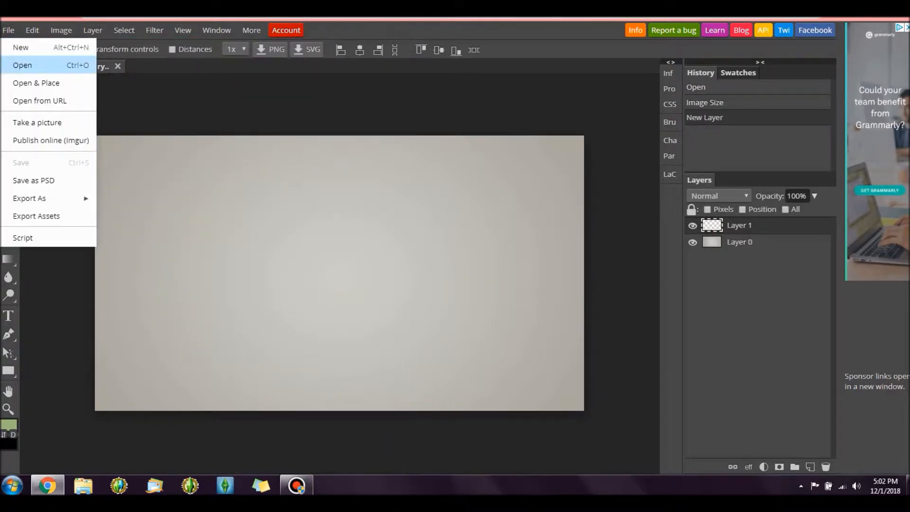
pyautogui.click(19, 63)
pyautogui.click(68, 135)
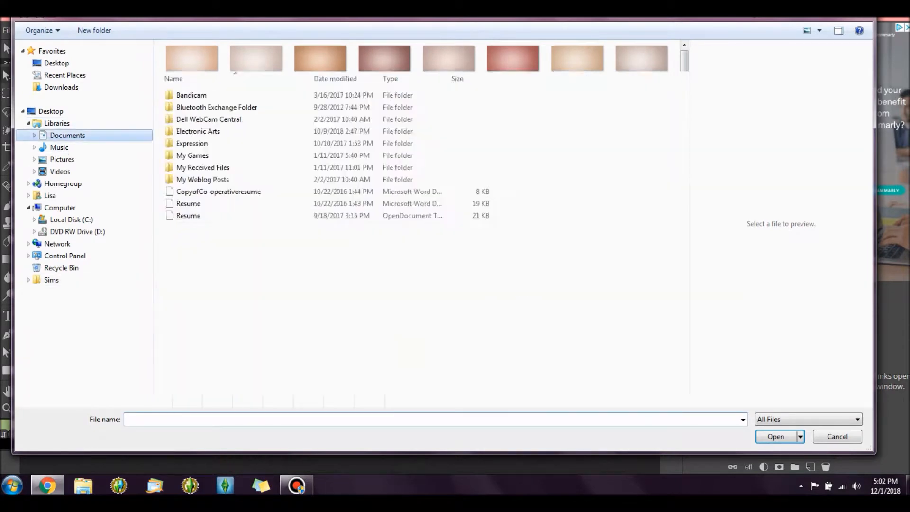
pyautogui.doubleClick(198, 132)
pyautogui.doubleClick(187, 95)
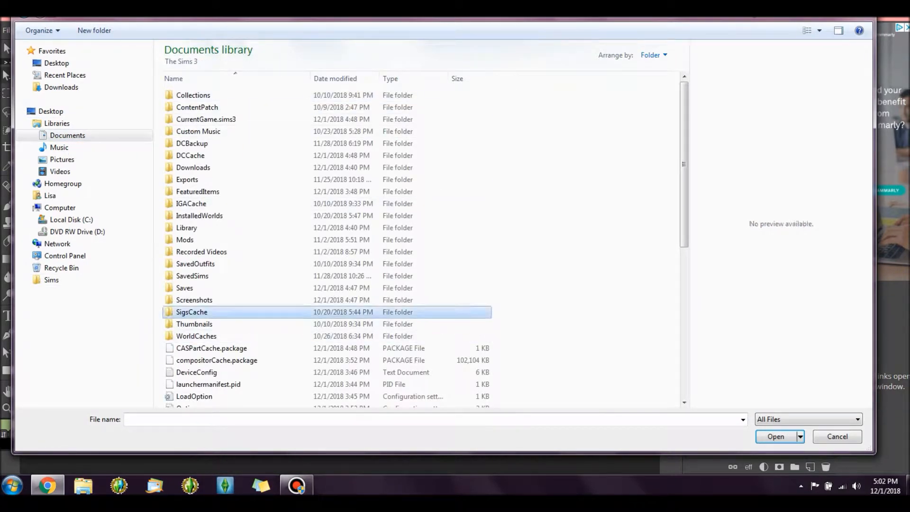
pyautogui.doubleClick(195, 299)
pyautogui.click(193, 94)
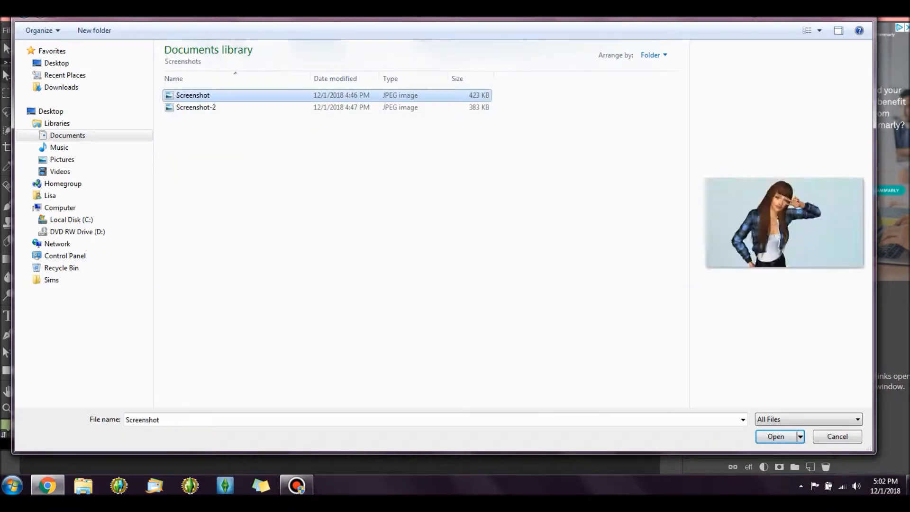
pyautogui.click(196, 108)
pyautogui.click(193, 95)
pyautogui.keyDown('shift'); pyautogui.click(196, 107); pyautogui.keyUp('shift')
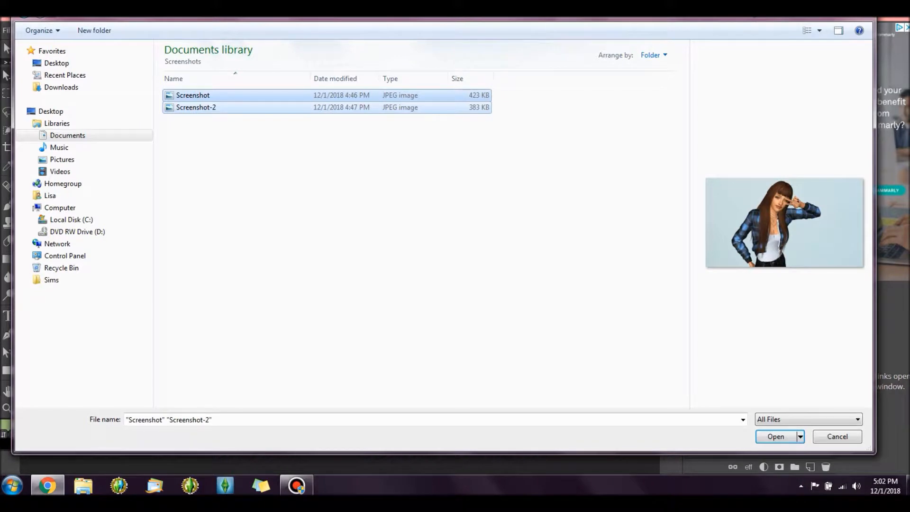
pyautogui.press('Return')
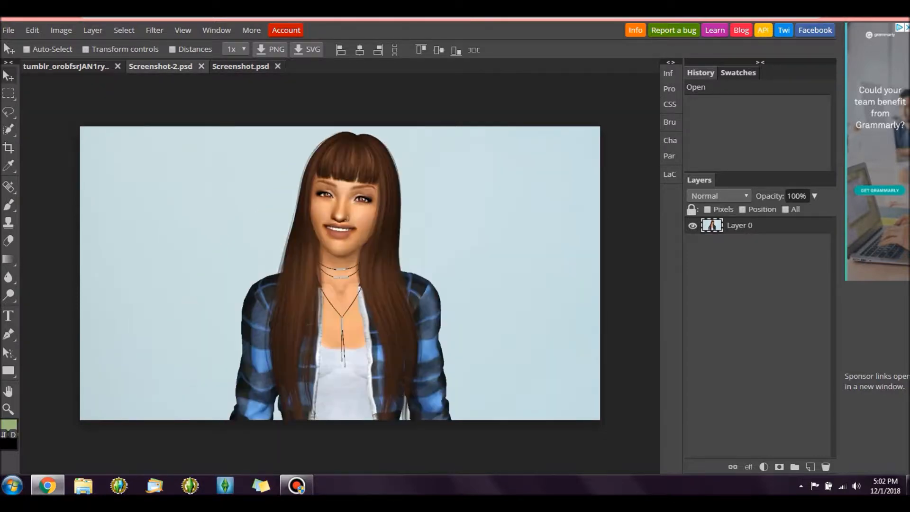
# Select the pale blue backdrop around the smiling Sim in Screenshot-2 with the Magic Wand at tolerance 10 and delete it.
pyautogui.rightClick(9, 129)
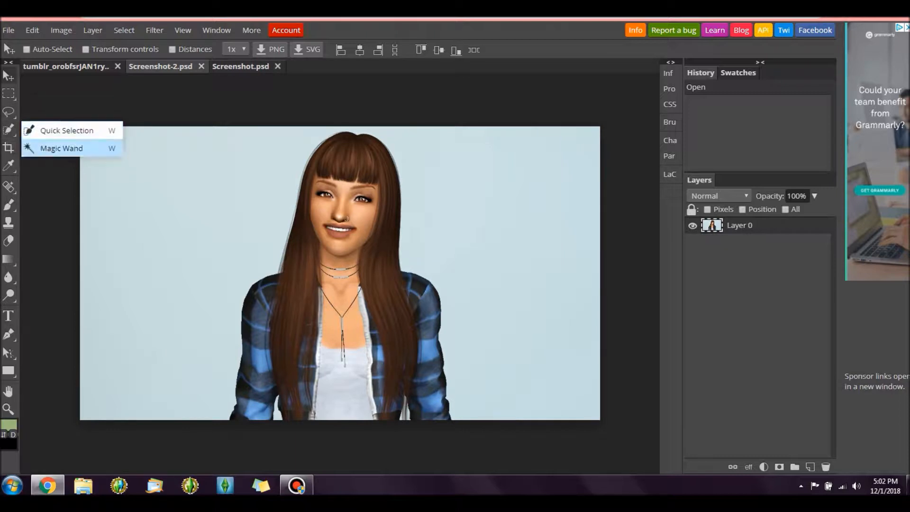
pyautogui.click(62, 148)
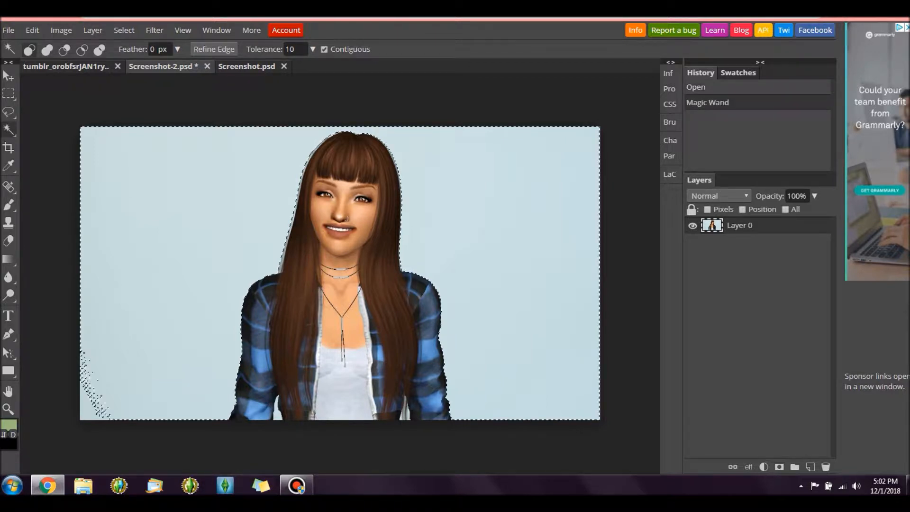
pyautogui.keyDown('shift'); pyautogui.click(92, 393); pyautogui.keyUp('shift')
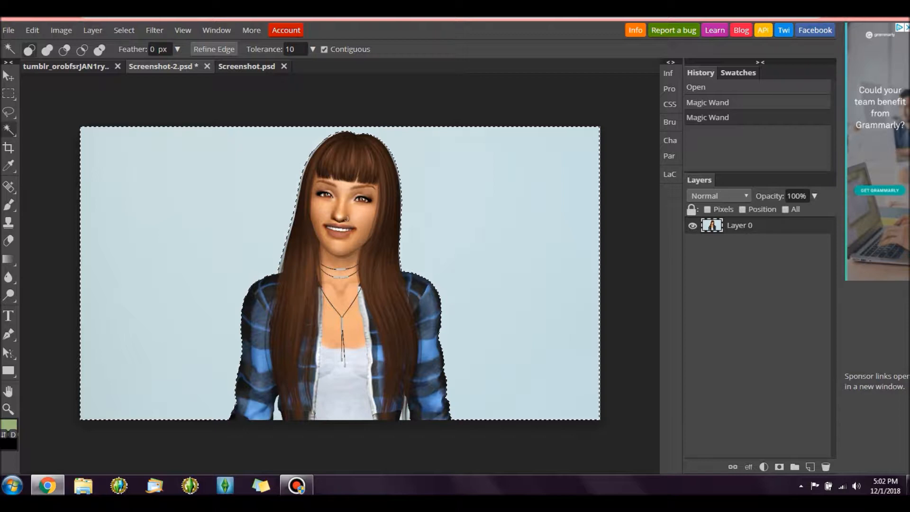
pyautogui.keyDown('shift'); pyautogui.click(277, 407); pyautogui.keyUp('shift')
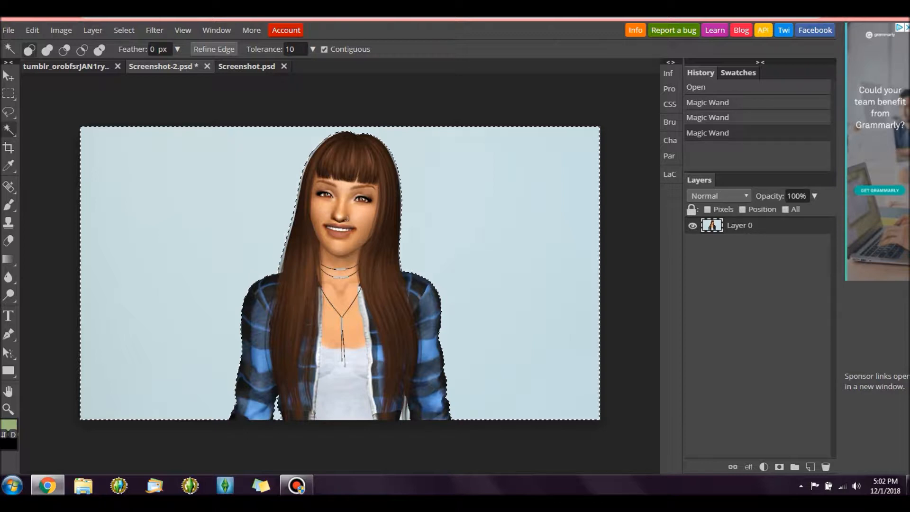
pyautogui.keyDown('shift'); pyautogui.click(406, 413); pyautogui.keyUp('shift')
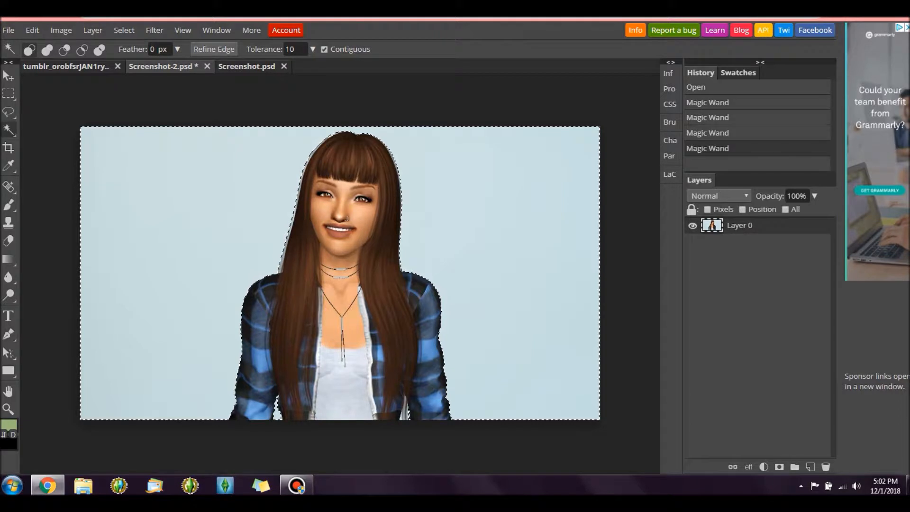
pyautogui.hotkey('ctrl', 'd')
pyautogui.click(406, 415)
pyautogui.keyDown('shift'); pyautogui.click(407, 414); pyautogui.keyUp('shift')
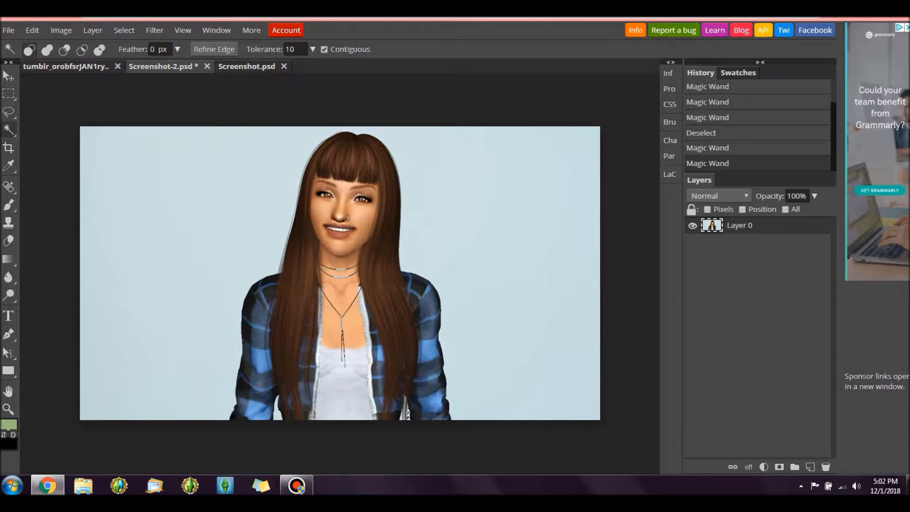
pyautogui.keyDown('shift'); pyautogui.click(407, 414); pyautogui.keyUp('shift')
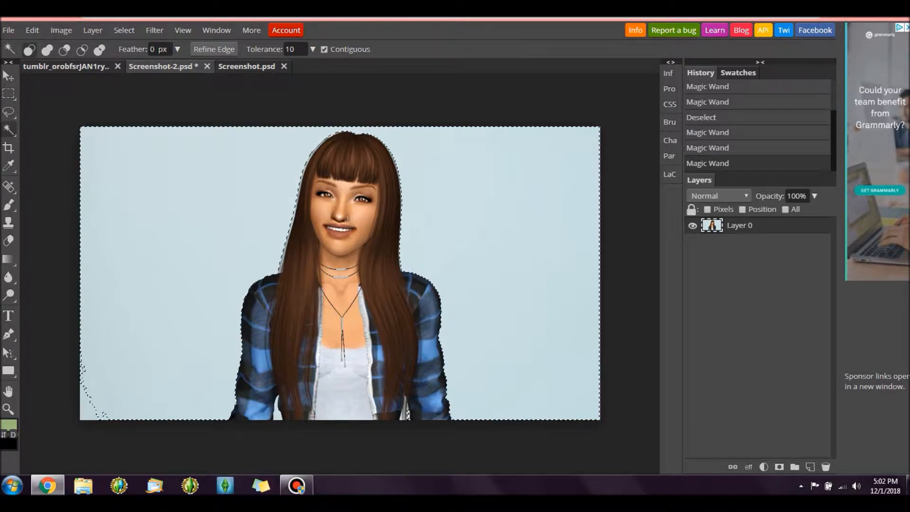
pyautogui.keyDown('shift'); pyautogui.click(407, 415); pyautogui.keyUp('shift')
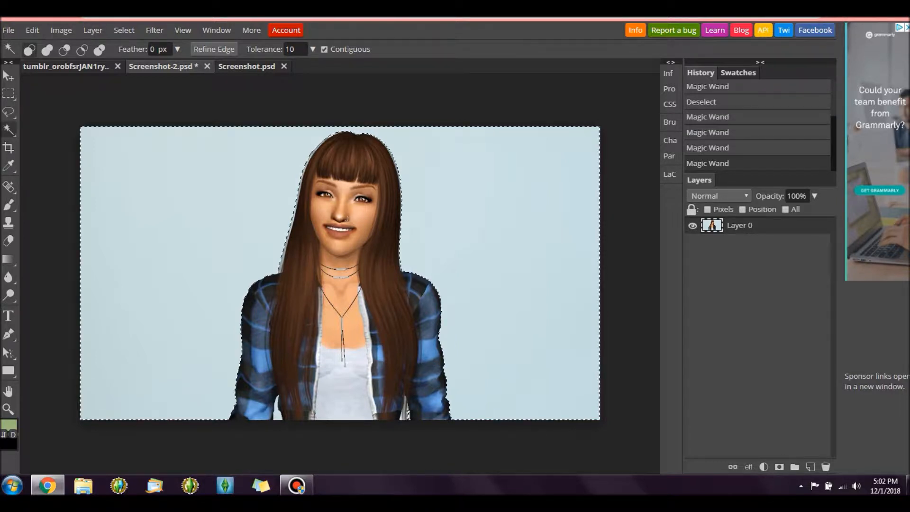
pyautogui.press('Delete')
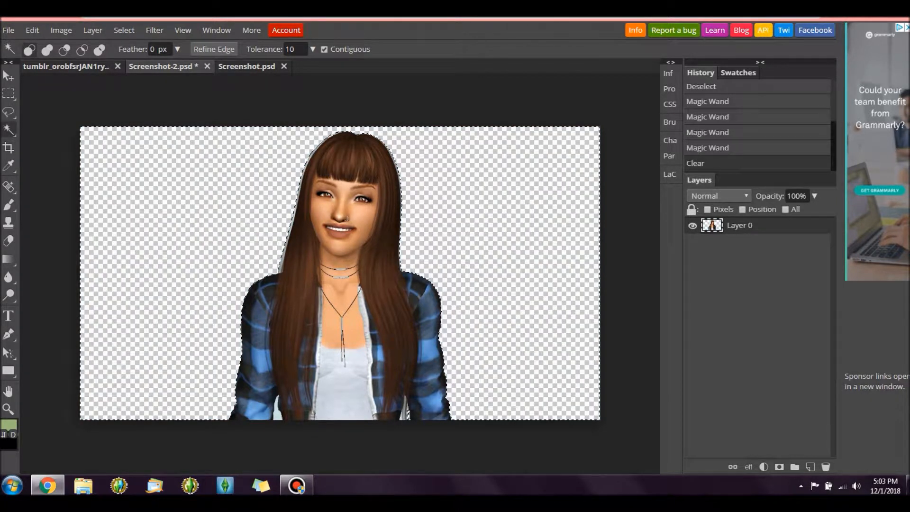
# Add the leftover backdrop gaps between the Sim's hair and arms to the Magic Wand selection and clear them.
pyautogui.click(407, 415)
pyautogui.keyDown('shift'); pyautogui.click(277, 412); pyautogui.keyUp('shift')
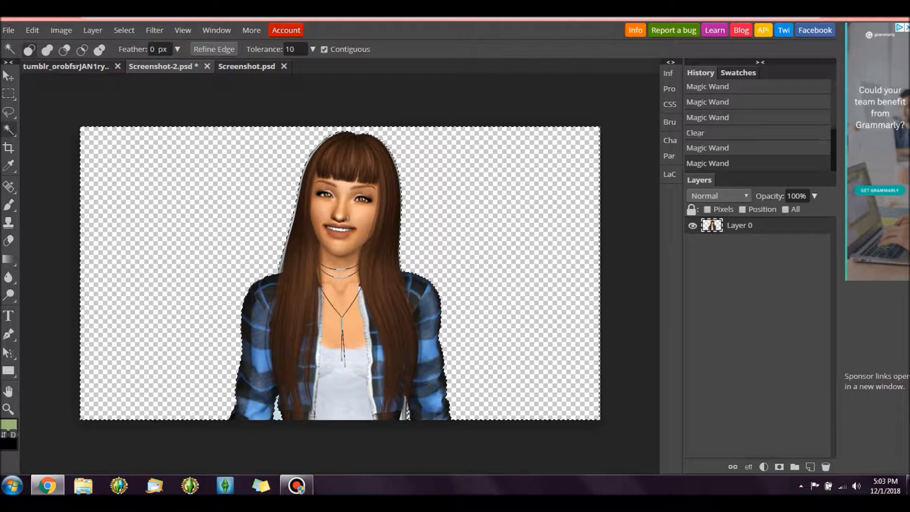
pyautogui.press('Delete')
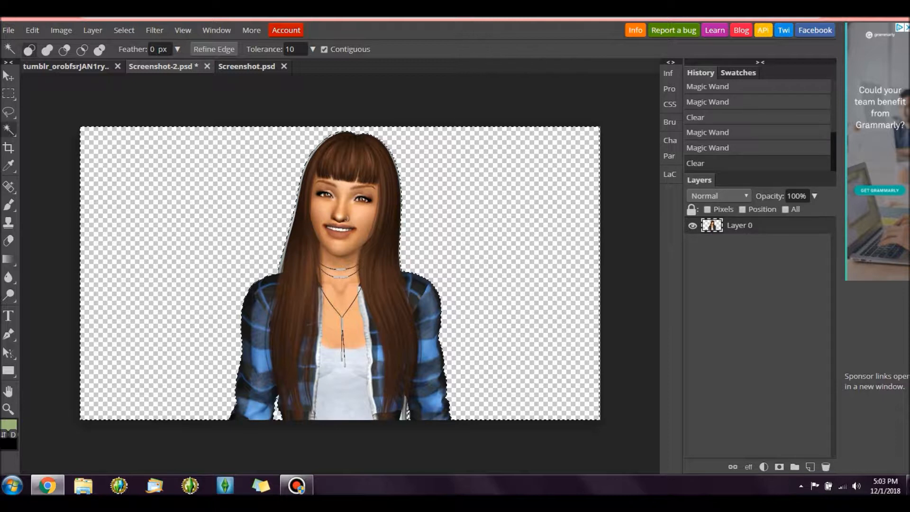
# Copy the entire smiling Sim cutout into the gradient background document, and keep the current Windows color scheme without showing the message again.
pyautogui.click(124, 30)
pyautogui.click(126, 44)
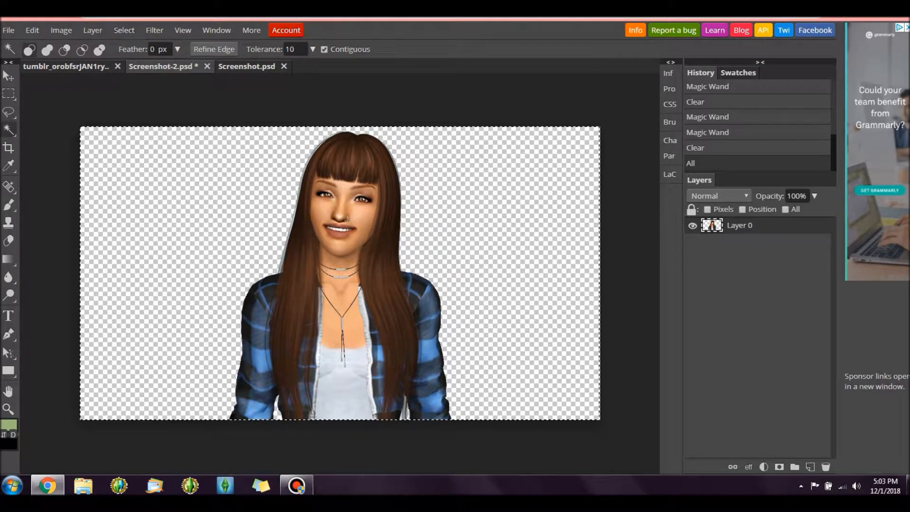
pyautogui.click(32, 30)
pyautogui.click(48, 121)
pyautogui.click(66, 66)
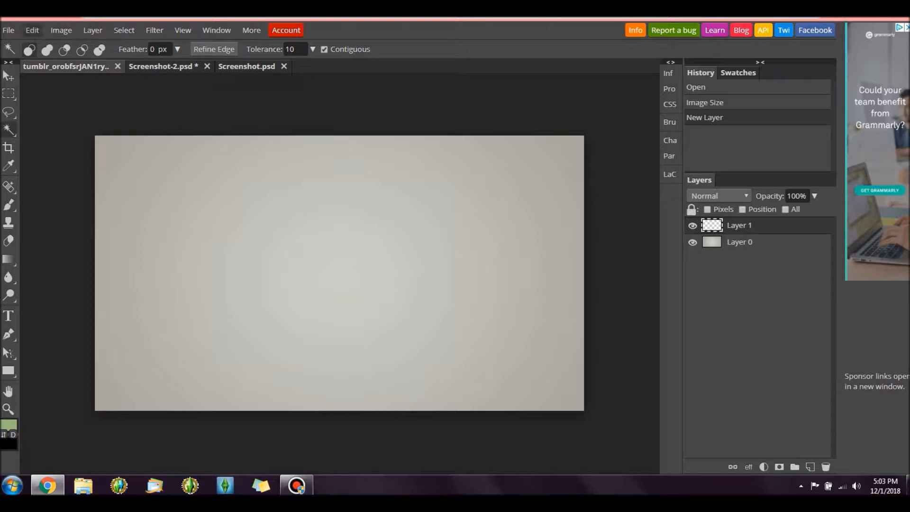
pyautogui.click(32, 30)
pyautogui.click(46, 157)
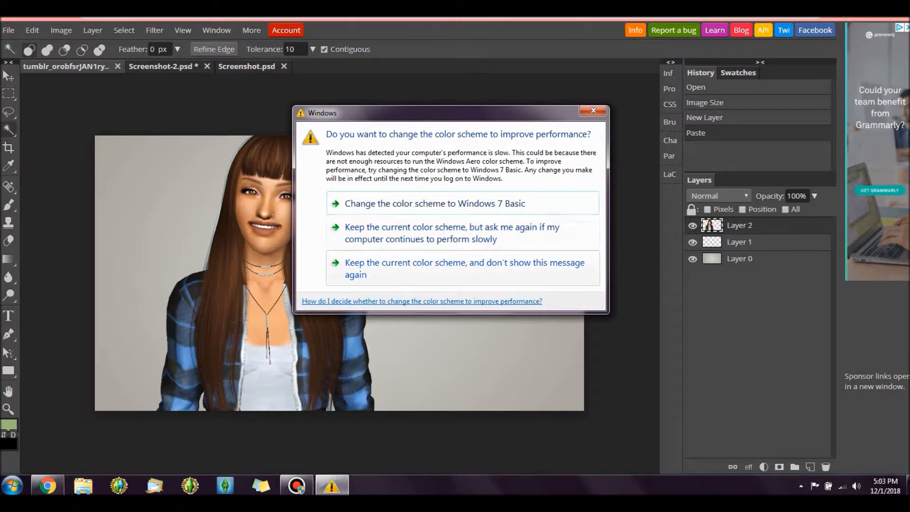
pyautogui.click(455, 269)
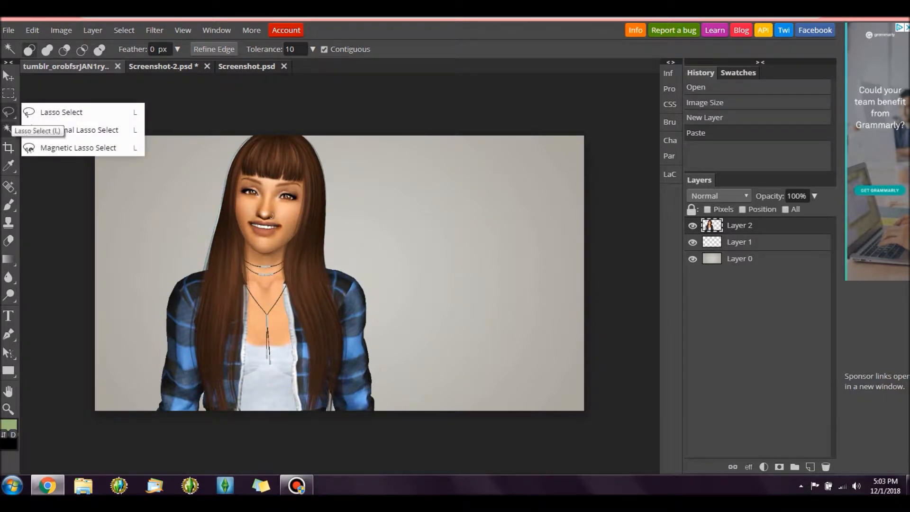
# Start Free Transform on the smiling Sim's layer and move her toward the canvas's left side.
pyautogui.moveTo(9, 187)
pyautogui.click(32, 30)
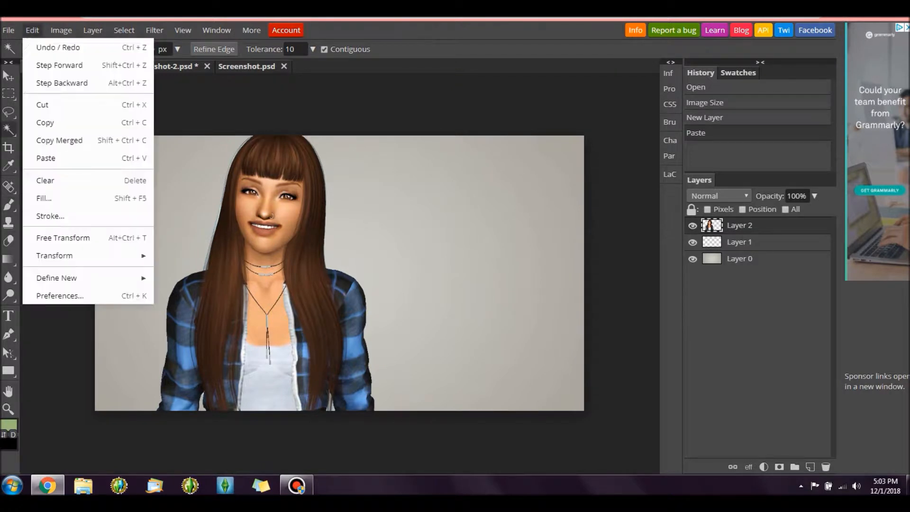
pyautogui.click(63, 237)
pyautogui.moveTo(331, 270); pyautogui.dragTo(293, 280)
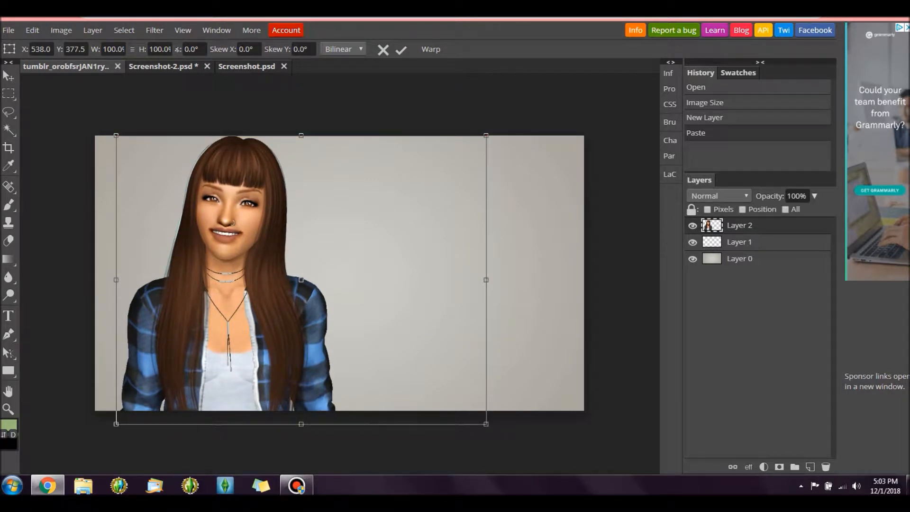
# Try tilting the smiling Sim about 2.6° clockwise with a slight reposition, and rotate her back upright.
pyautogui.moveTo(497, 128)
pyautogui.mouseDown()
pyautogui.moveTo(535, 198)
pyautogui.moveTo(541, 342)
pyautogui.moveTo(461, 90)
pyautogui.moveTo(516, 158)
pyautogui.moveTo(537, 205)
pyautogui.moveTo(504, 138)
pyautogui.mouseUp()
pyautogui.moveTo(284, 266); pyautogui.dragTo(286, 267)
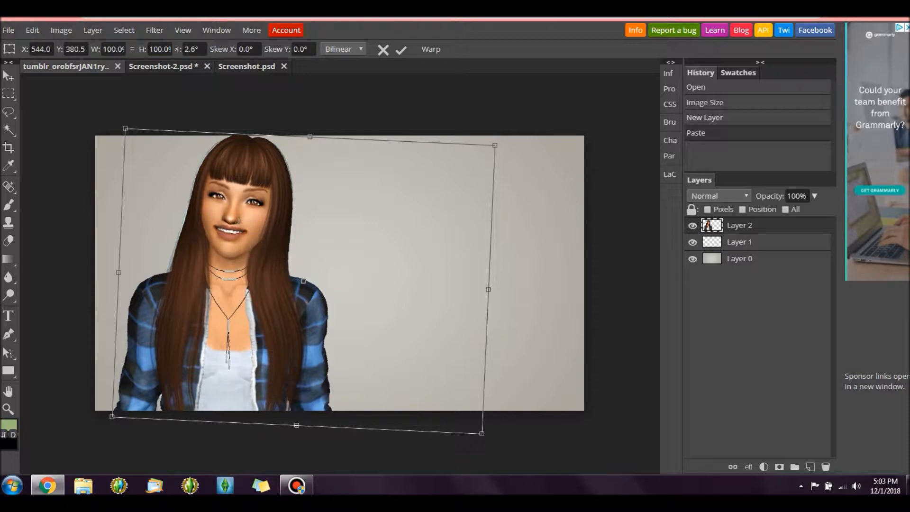
pyautogui.moveTo(287, 266); pyautogui.dragTo(283, 264)
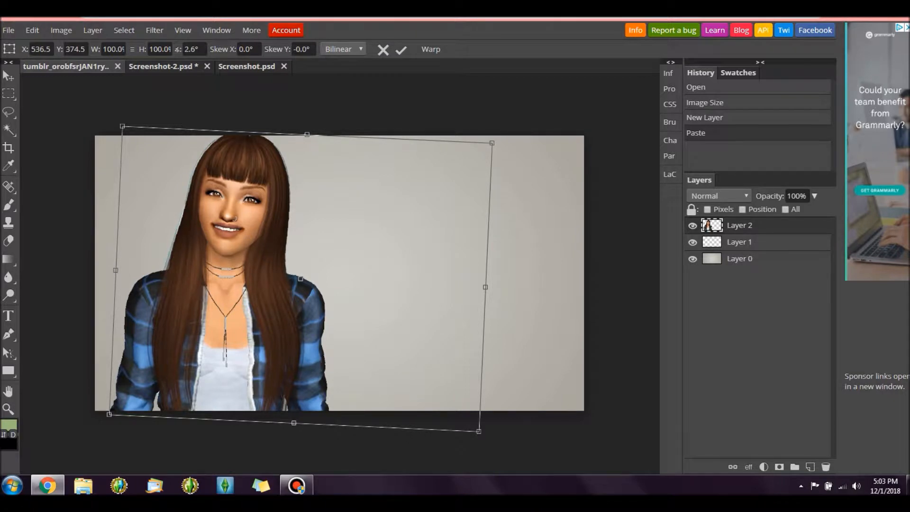
pyautogui.moveTo(501, 137); pyautogui.dragTo(494, 127)
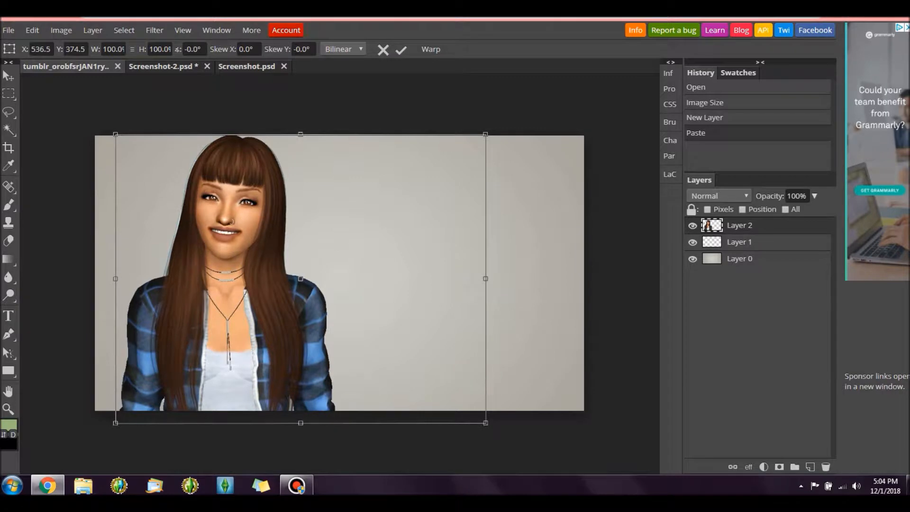
# Scale the smiling Sim to about 92% width and 96% height to fit the canvas height, and apply the transform.
pyautogui.moveTo(485, 422); pyautogui.dragTo(463, 410)
pyautogui.moveTo(463, 272)
pyautogui.mouseDown()
pyautogui.moveTo(450, 273)
pyautogui.moveTo(475, 272)
pyautogui.mouseUp()
pyautogui.moveTo(475, 410); pyautogui.dragTo(456, 411)
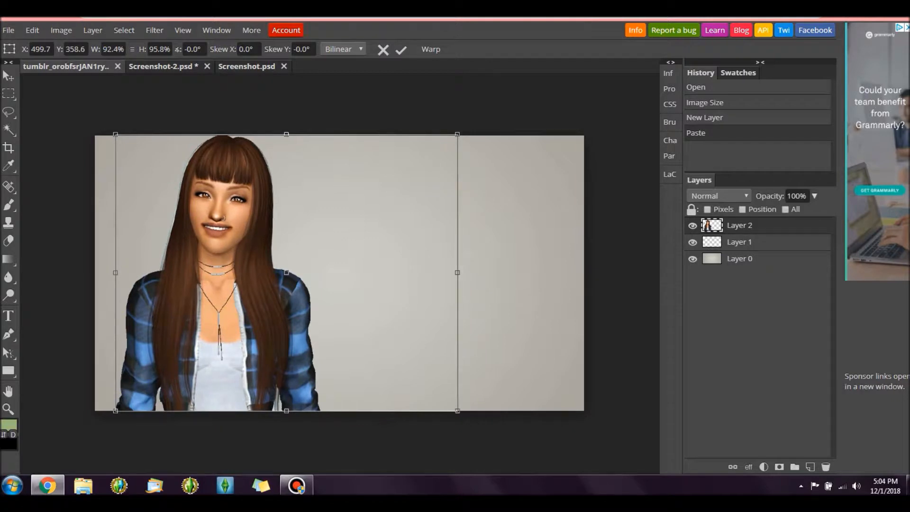
pyautogui.moveTo(286, 134); pyautogui.dragTo(286, 135)
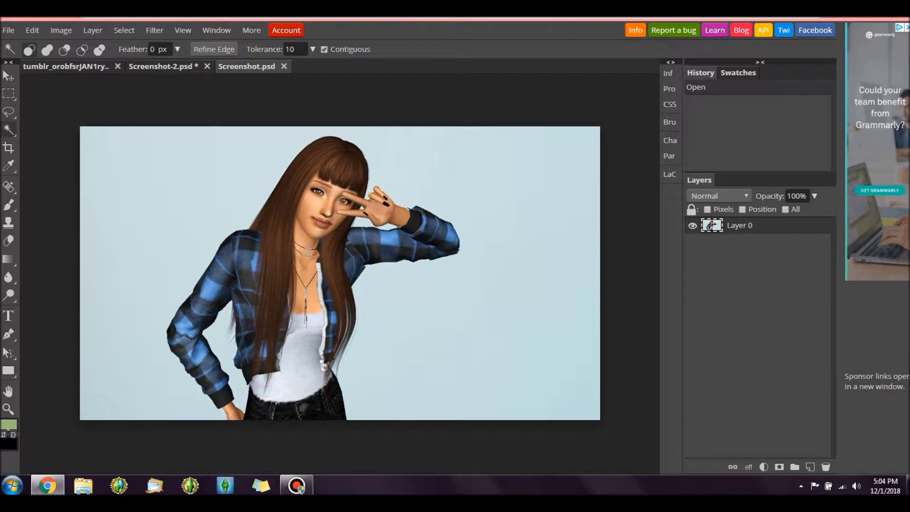
# Select the pale blue backdrop and the gaps around the peace-sign Sim in Screenshot with the Magic Wand at tolerance 10 and delete it.
pyautogui.click(497, 166)
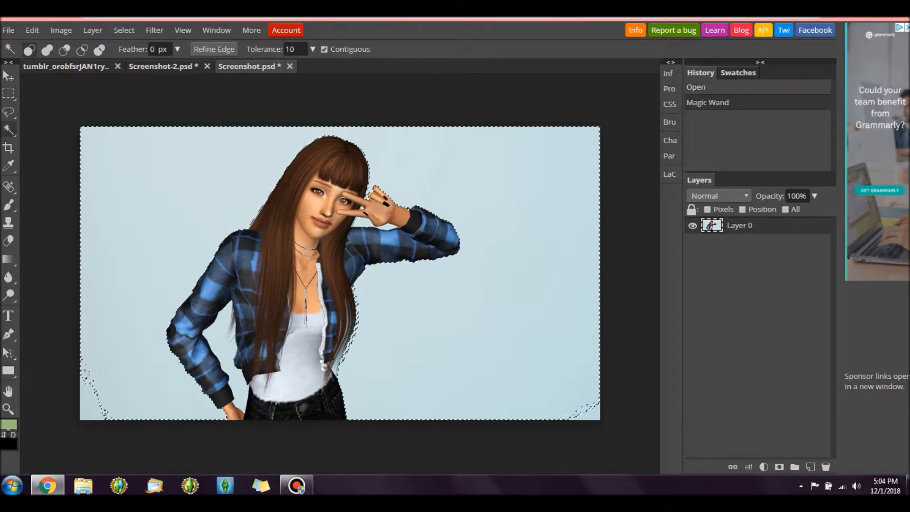
pyautogui.keyDown('shift'); pyautogui.click(88, 394); pyautogui.keyUp('shift')
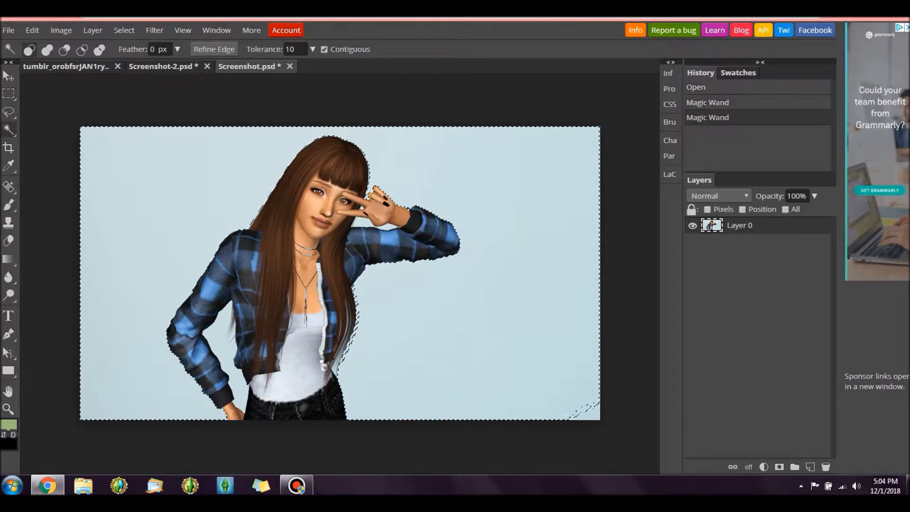
pyautogui.keyDown('shift'); pyautogui.click(230, 335); pyautogui.keyUp('shift')
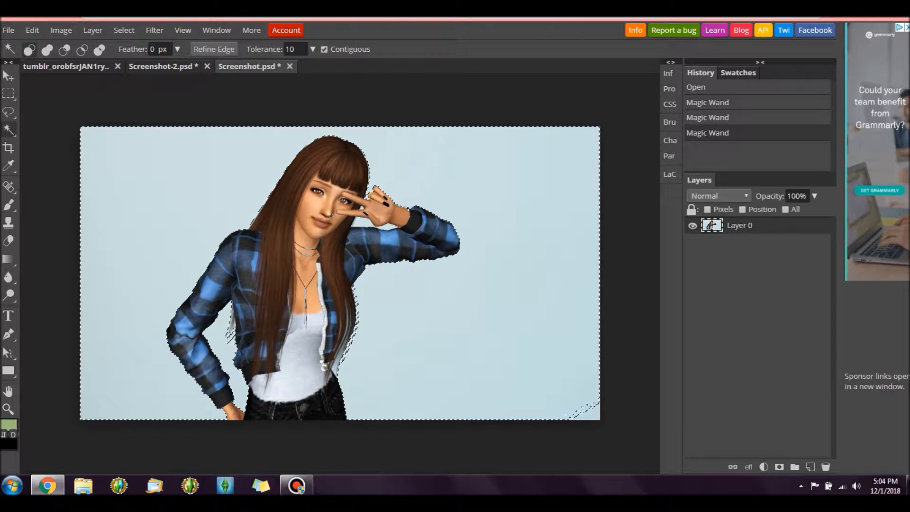
pyautogui.keyDown('shift'); pyautogui.click(379, 226); pyautogui.keyUp('shift')
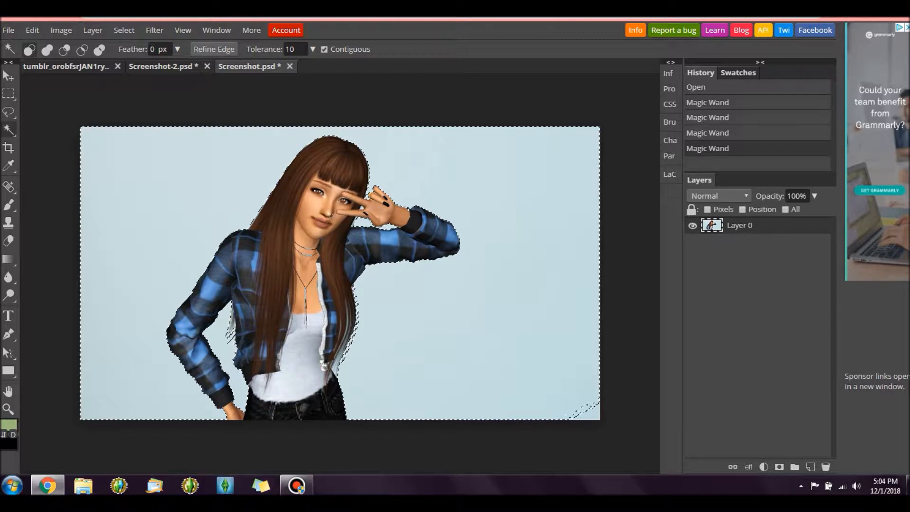
pyautogui.press('Delete')
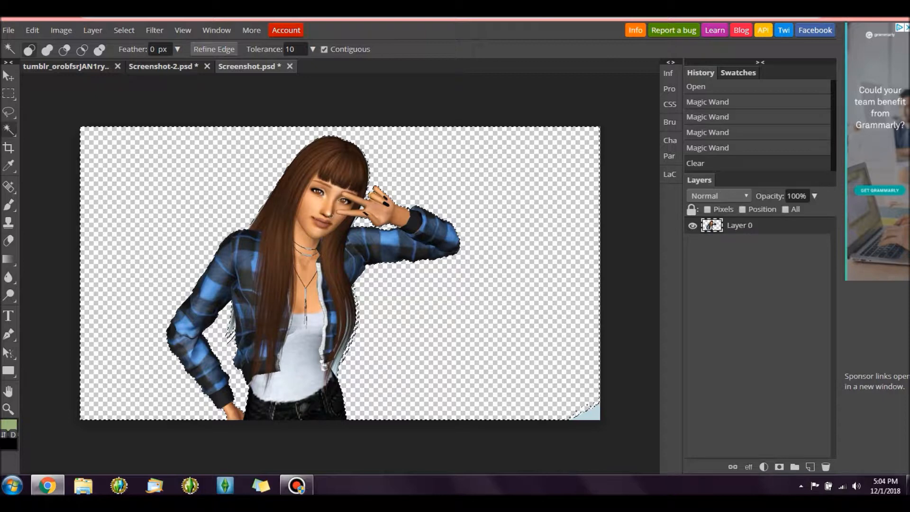
# Copy the entire peace-sign Sim cutout and paste it into the gradient background document.
pyautogui.click(61, 30)
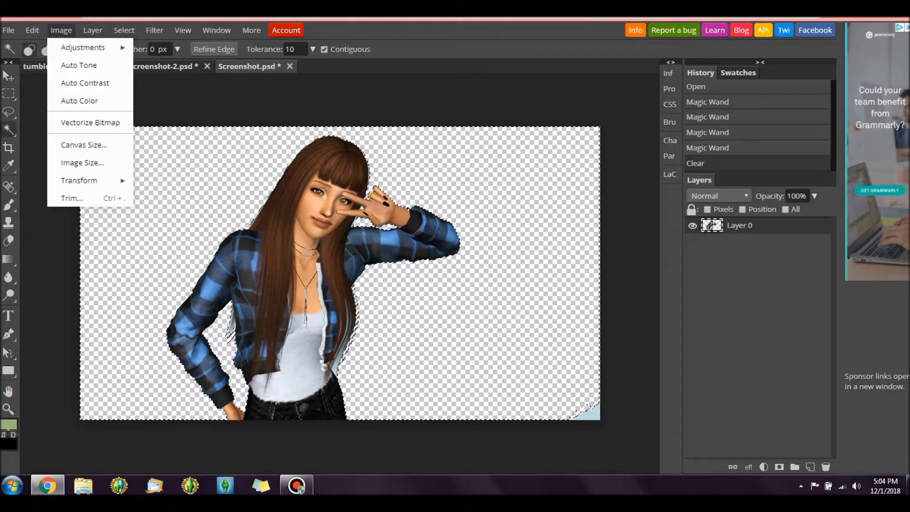
pyautogui.moveTo(33, 30)
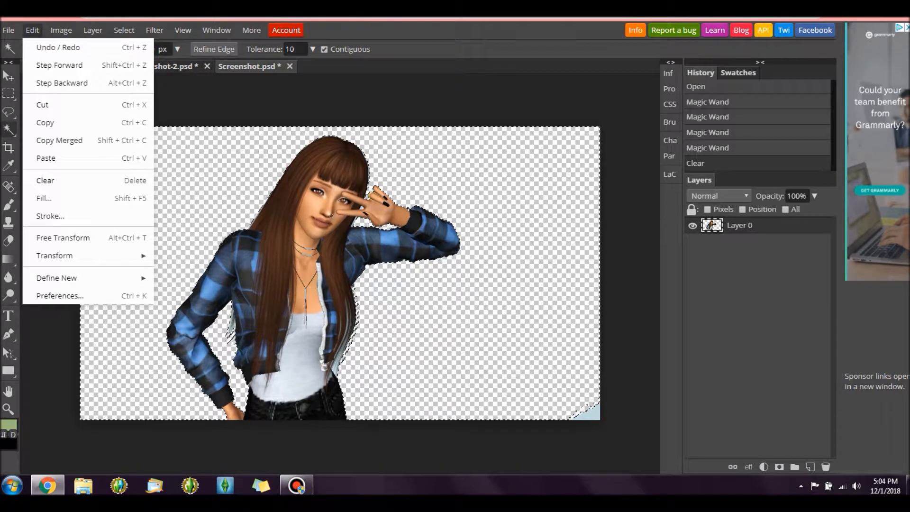
pyautogui.click(127, 45)
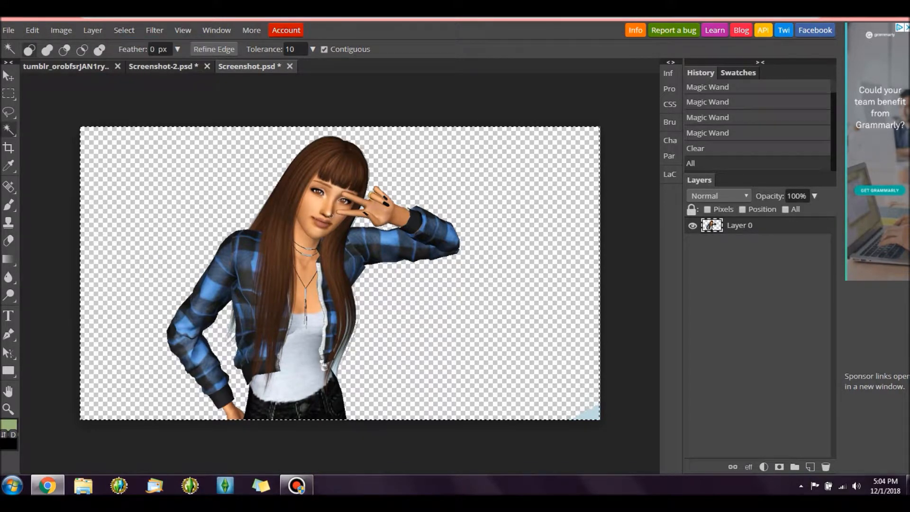
pyautogui.click(33, 30)
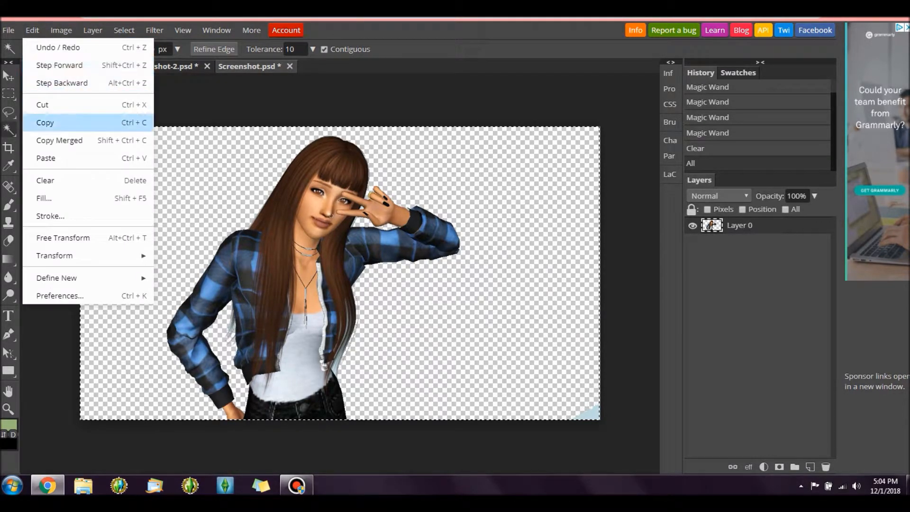
pyautogui.click(42, 120)
pyautogui.click(160, 66)
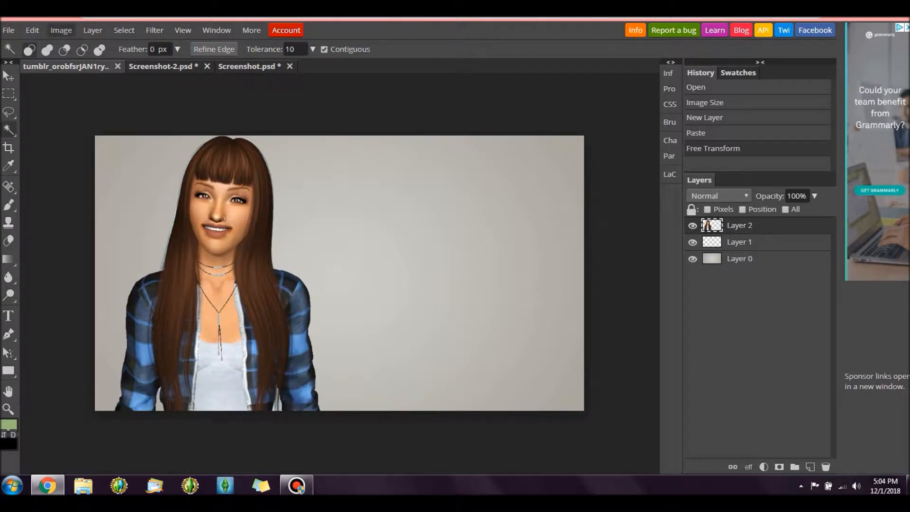
pyautogui.click(32, 29)
pyautogui.click(43, 155)
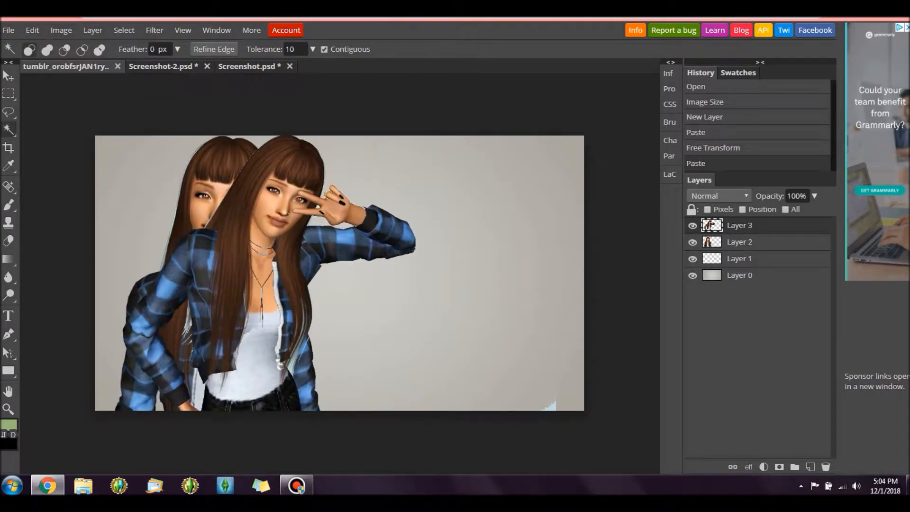
# Deselect the stray Magic Wand selection on the jacket and move the peace-sign Sim to the canvas's left edge.
pyautogui.click(309, 246)
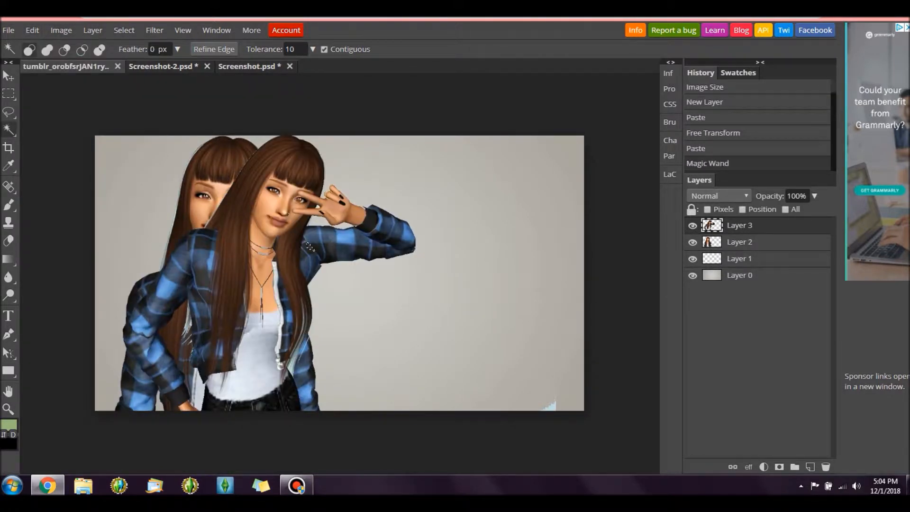
pyautogui.click(312, 247)
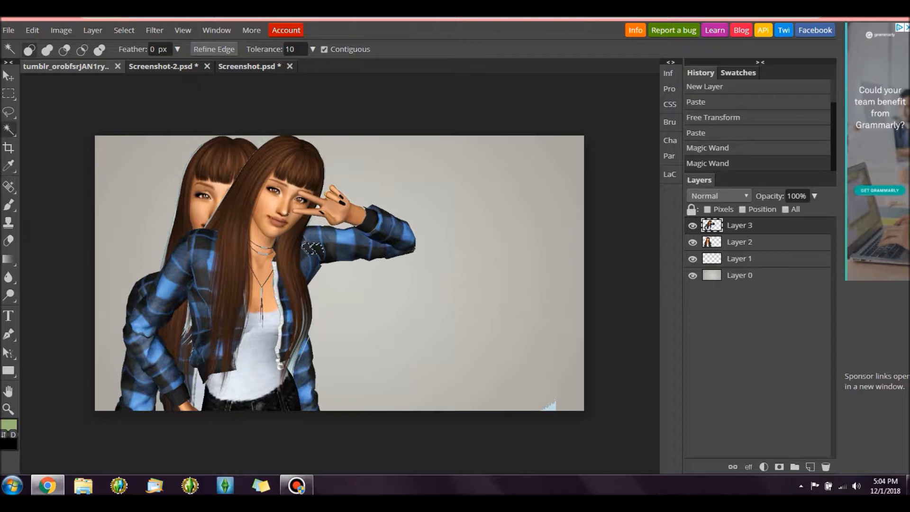
pyautogui.click(8, 74)
pyautogui.click(123, 30)
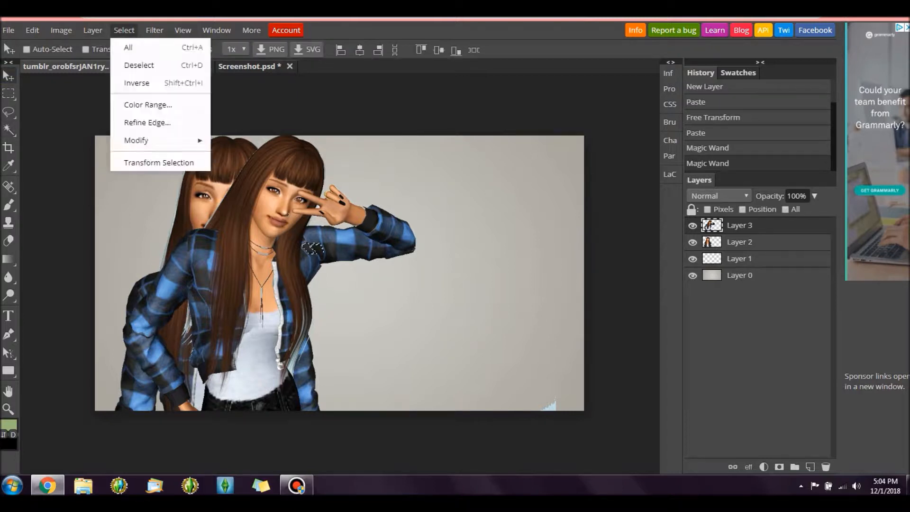
pyautogui.click(137, 64)
pyautogui.moveTo(303, 247); pyautogui.dragTo(181, 273)
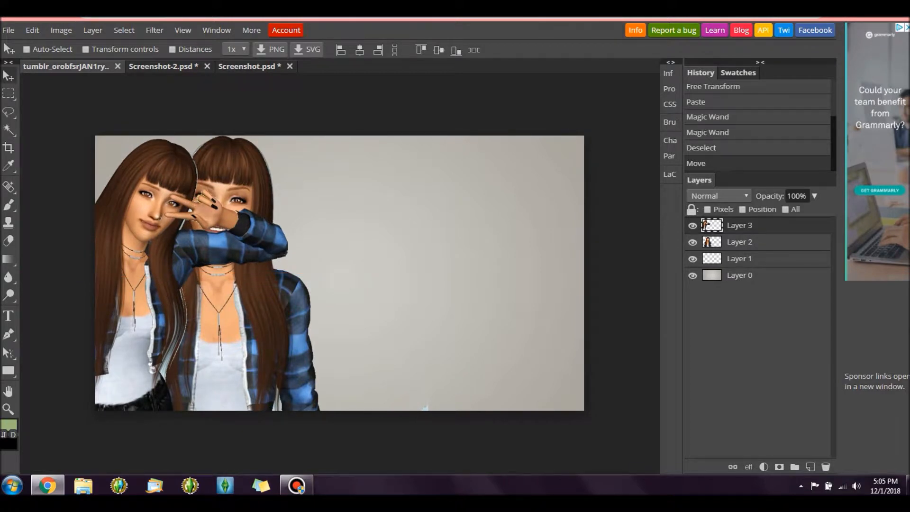
# Move the smiling Sim on Layer 2 to the right half of the canvas.
pyautogui.click(749, 242)
pyautogui.moveTo(228, 285); pyautogui.dragTo(478, 291)
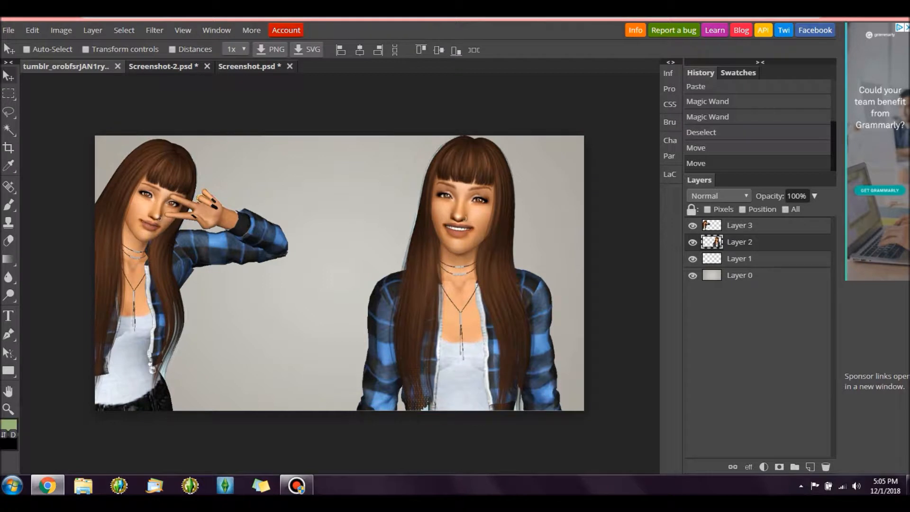
# Move the peace-sign Sim on Layer 3 closer to the smiling Sim, and delete that layer.
pyautogui.click(749, 225)
pyautogui.moveTo(190, 285); pyautogui.dragTo(281, 281)
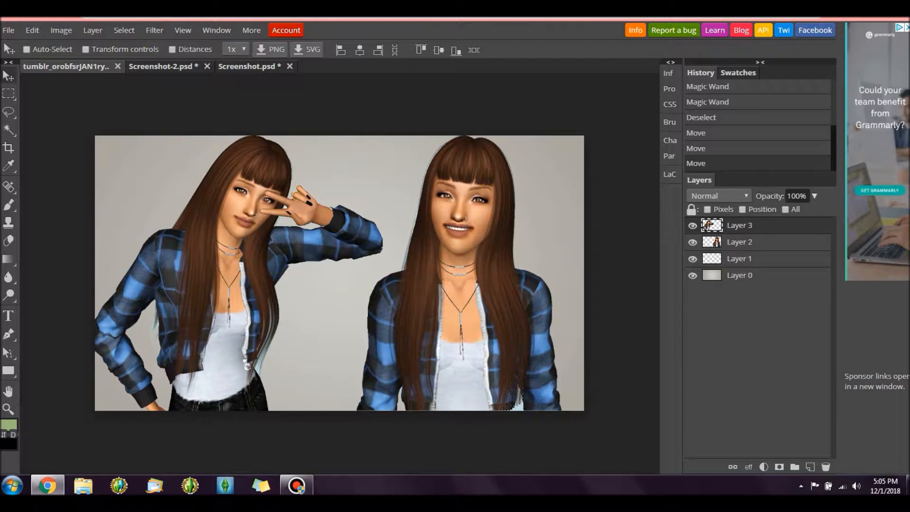
pyautogui.press('Delete')
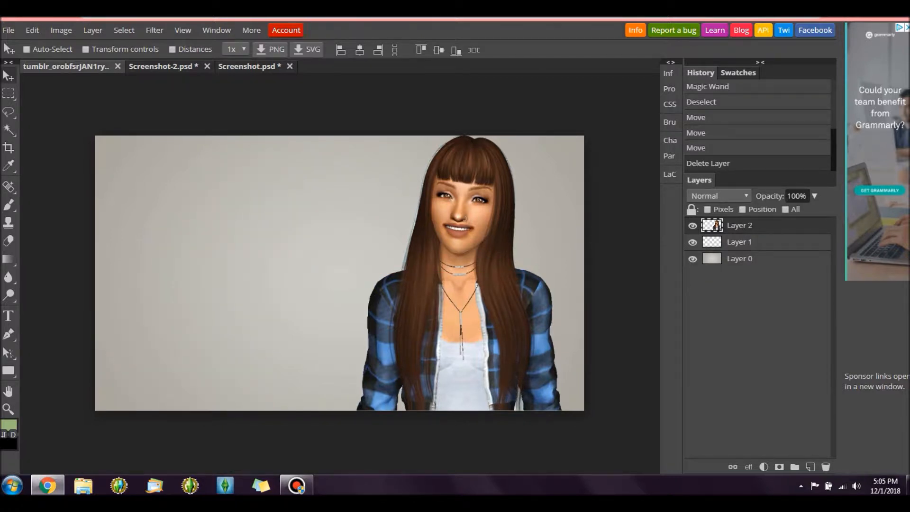
# Return to Screenshot, drop the full selection, and clear the leftover blue patch in the image's lower-right corner with the Magic Wand.
pyautogui.click(66, 66)
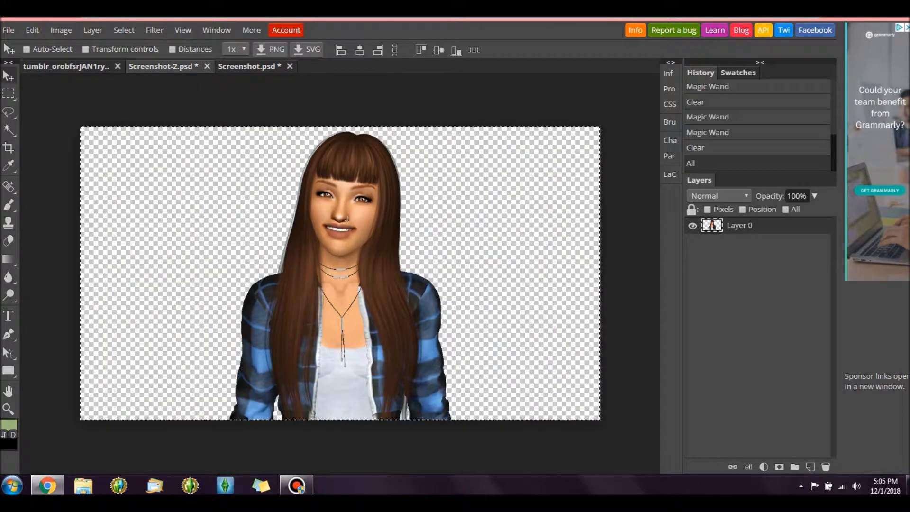
pyautogui.click(246, 65)
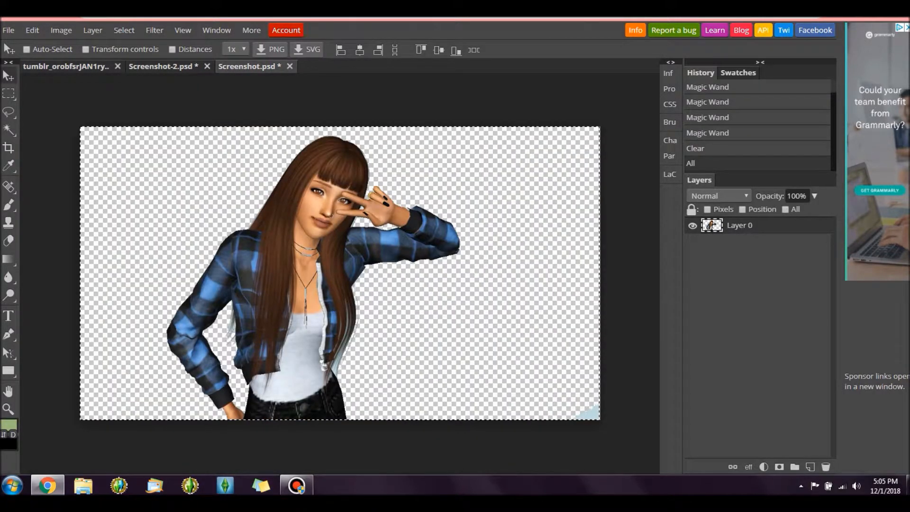
pyautogui.moveTo(9, 113)
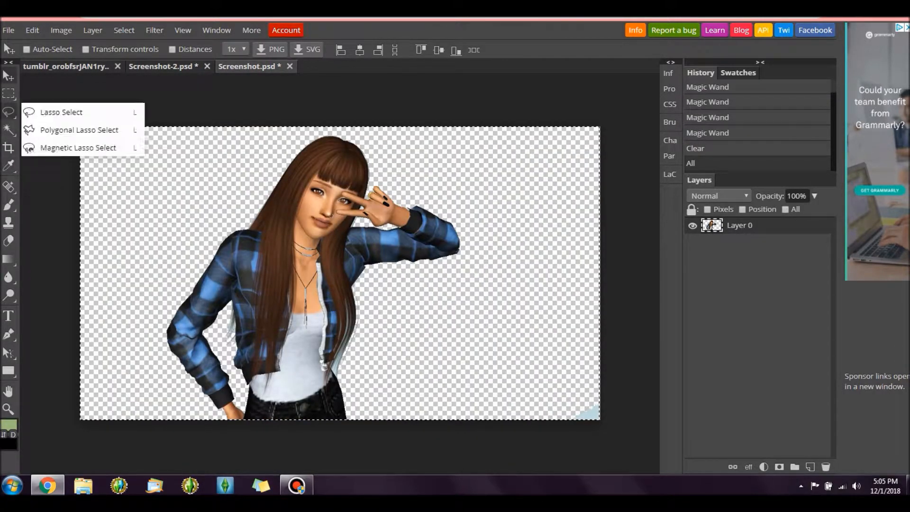
pyautogui.moveTo(9, 129)
pyautogui.click(57, 147)
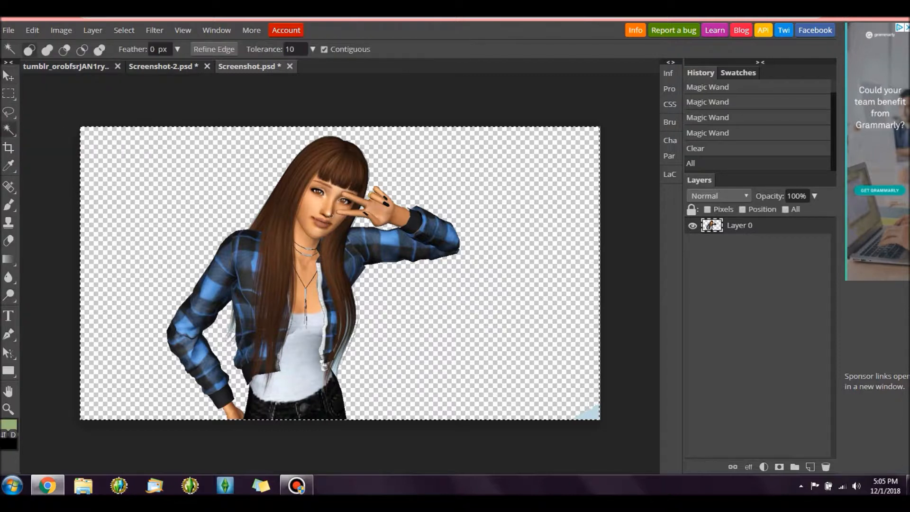
pyautogui.press('Left')
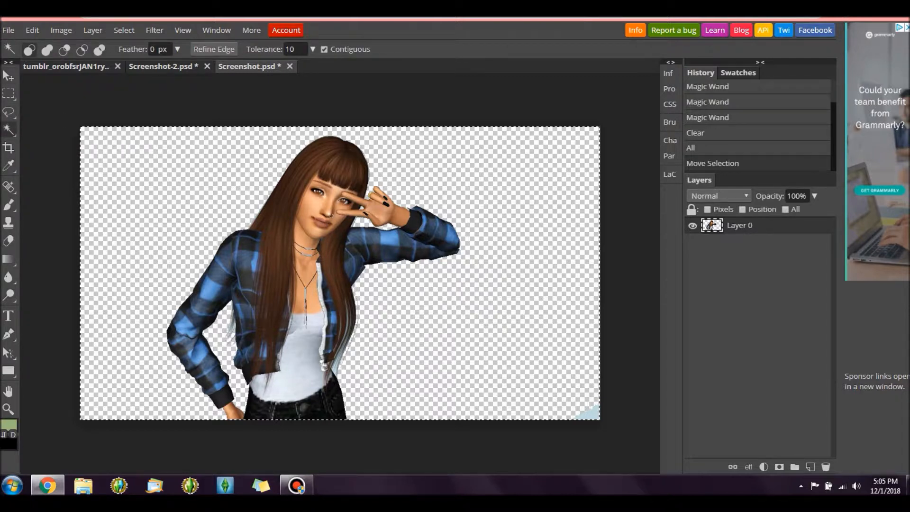
pyautogui.hotkey('ctrl', 'd')
pyautogui.click(587, 411)
pyautogui.press('Delete')
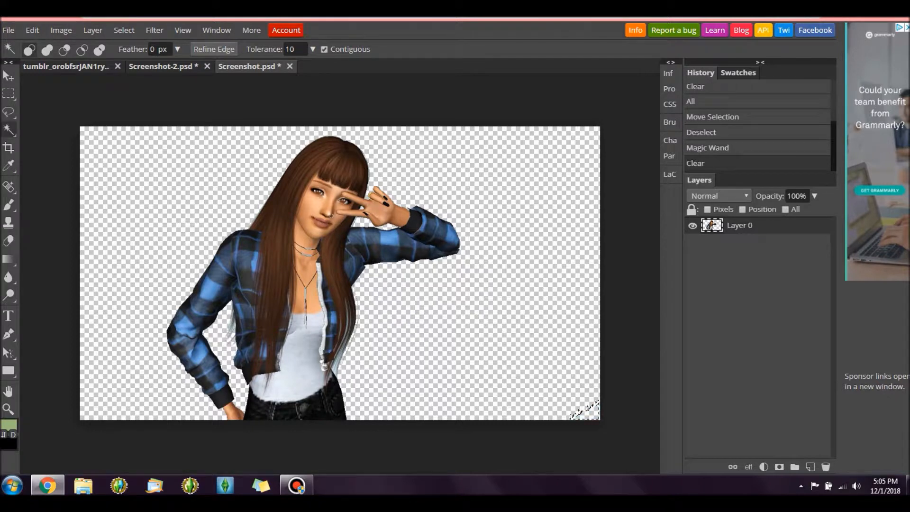
# Select the emptied area around the peace-sign Sim with the Magic Wand and clear any remaining backdrop traces.
pyautogui.click(474, 331)
pyautogui.press('Left')
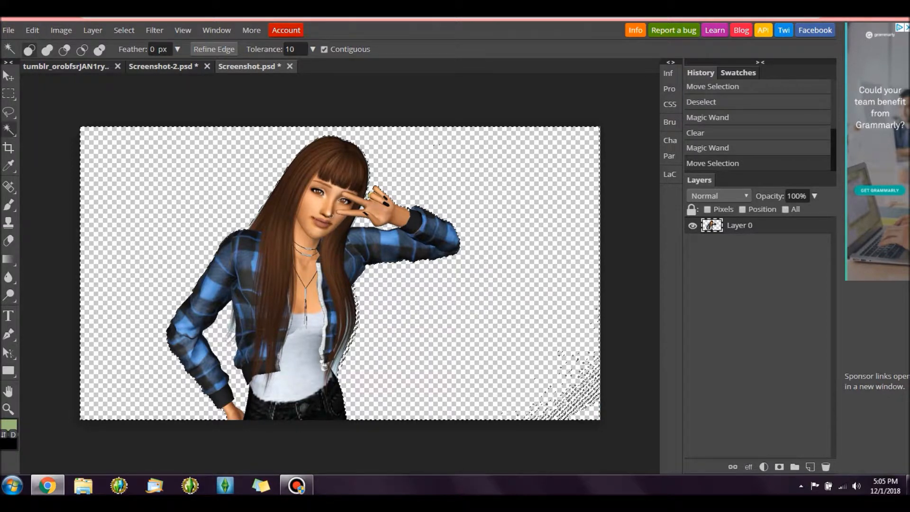
pyautogui.press('Delete')
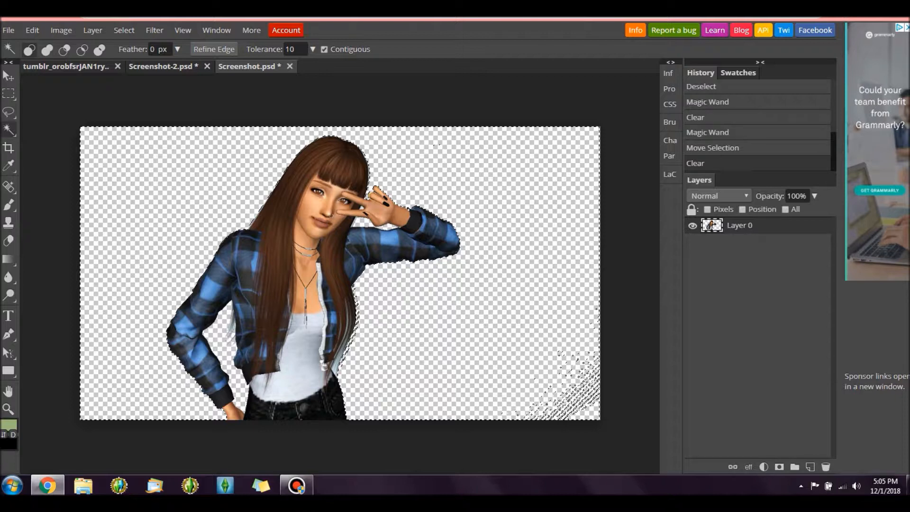
# Copy the entire Screenshot image with the peace-sign Sim and paste it into the gradient background document.
pyautogui.click(124, 30)
pyautogui.click(125, 45)
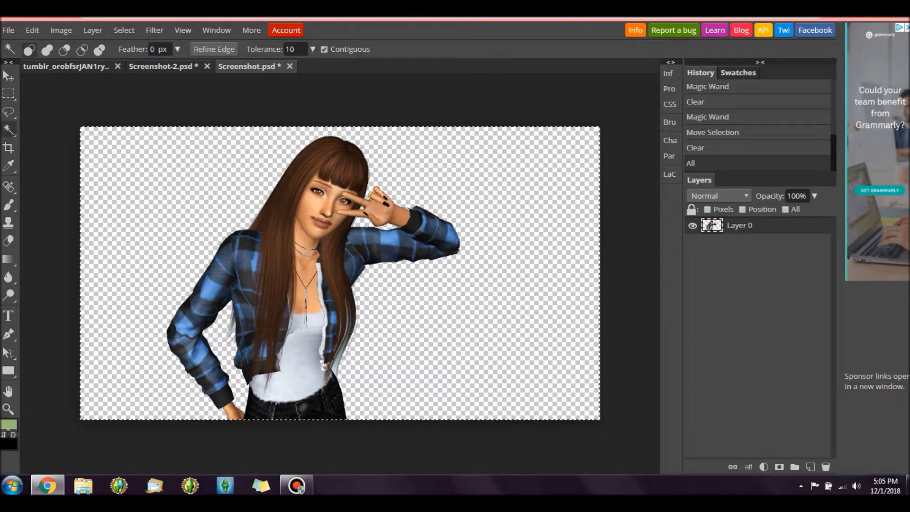
pyautogui.click(123, 30)
pyautogui.click(32, 30)
pyautogui.click(37, 123)
pyautogui.click(66, 65)
pyautogui.click(61, 30)
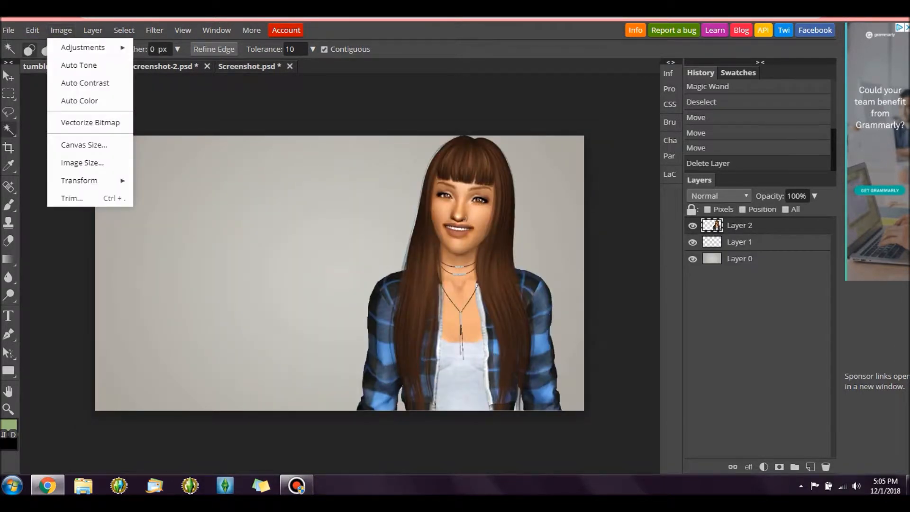
pyautogui.click(32, 30)
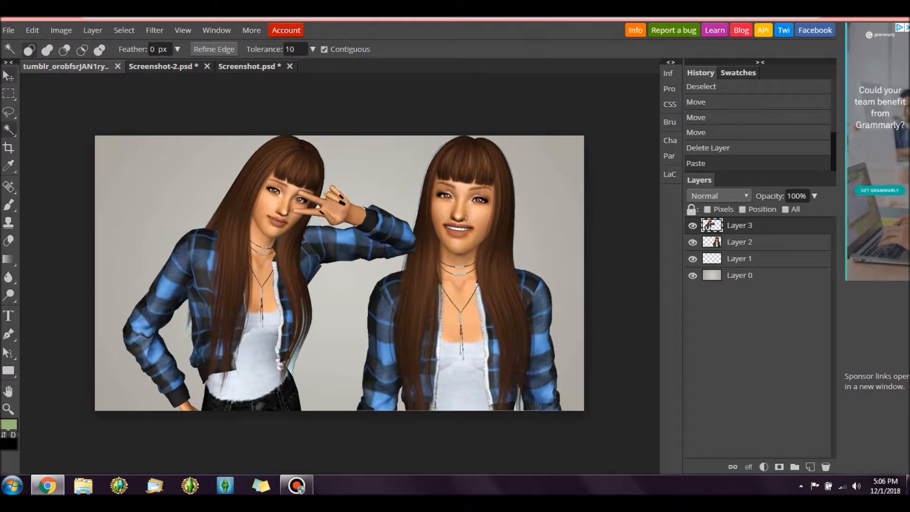
# Move the pasted peace-sign Sim so her elbow meets the left edge of the canvas.
pyautogui.click(9, 76)
pyautogui.moveTo(258, 284); pyautogui.dragTo(225, 284)
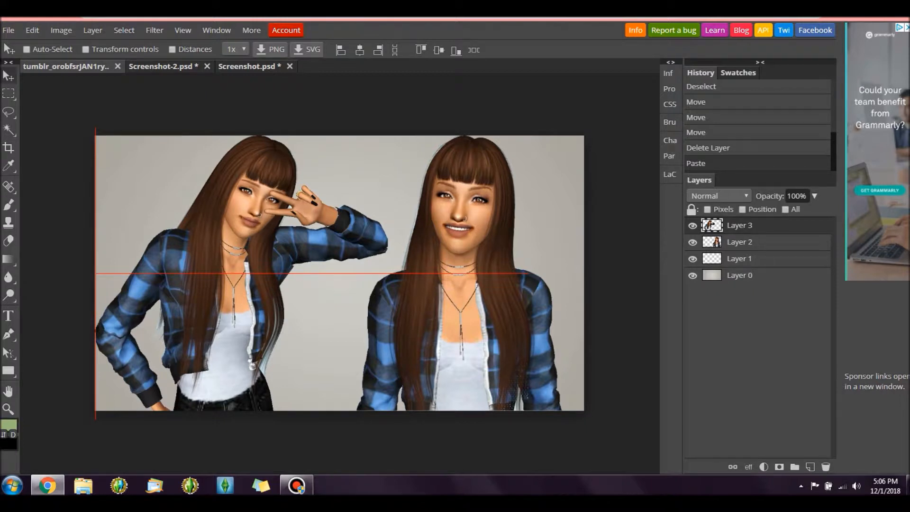
pyautogui.moveTo(225, 284)
pyautogui.mouseDown()
pyautogui.moveTo(216, 281)
pyautogui.moveTo(224, 287)
pyautogui.mouseUp()
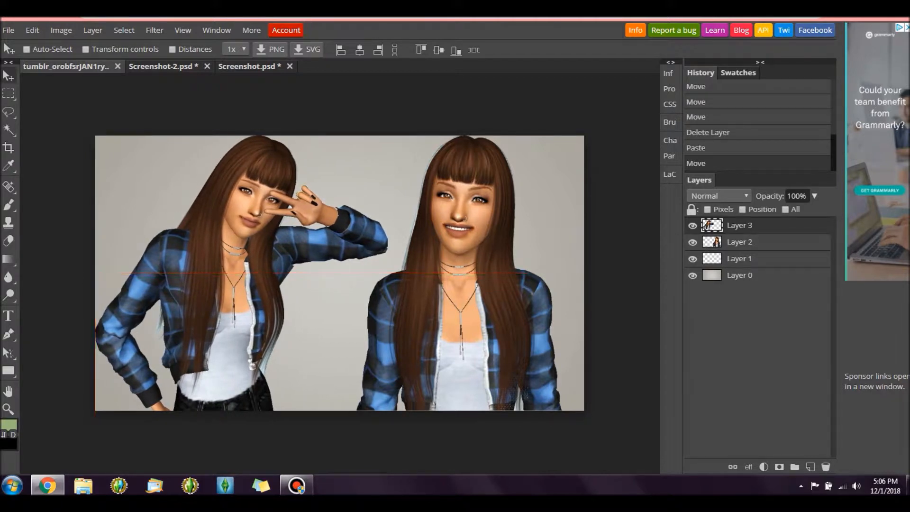
# Move the smiling Sim on Layer 2 leftward until she overlaps the peace-sign Sim's raised elbow.
pyautogui.click(739, 242)
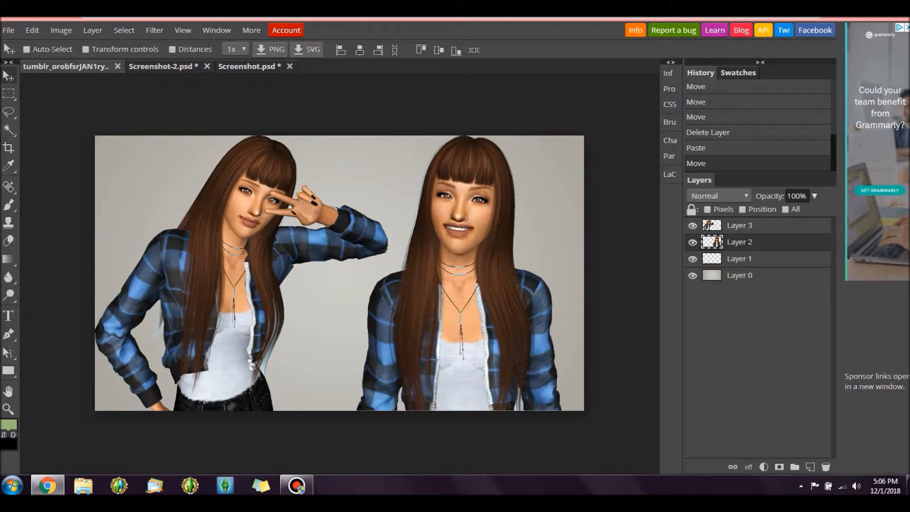
pyautogui.rightClick(738, 242)
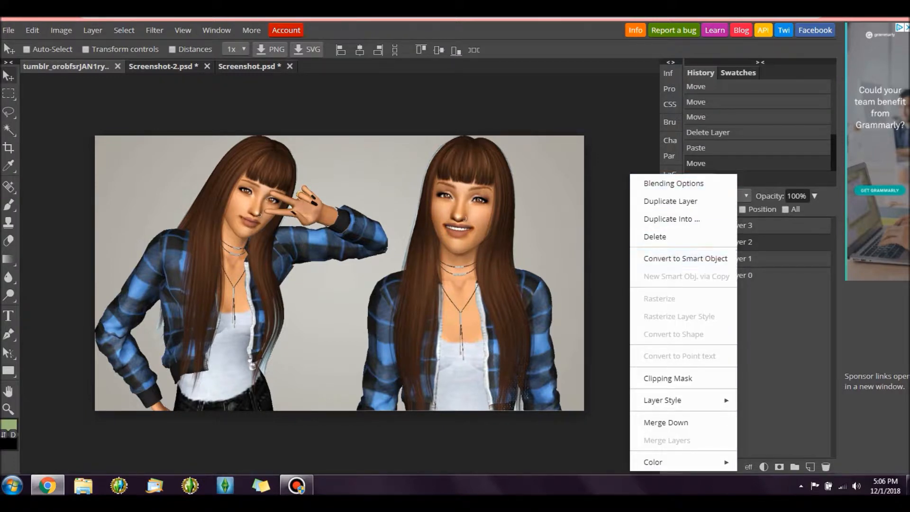
pyautogui.moveTo(672, 400)
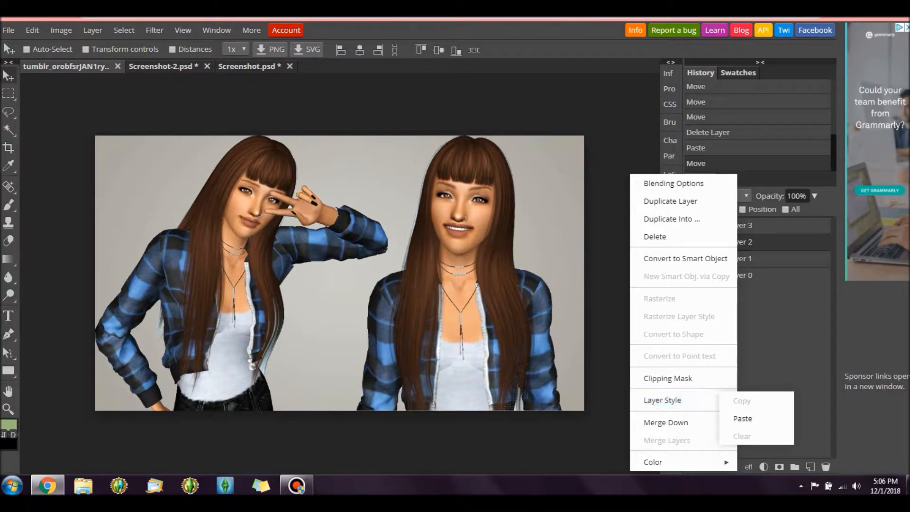
pyautogui.click(742, 418)
pyautogui.moveTo(460, 284); pyautogui.dragTo(410, 281)
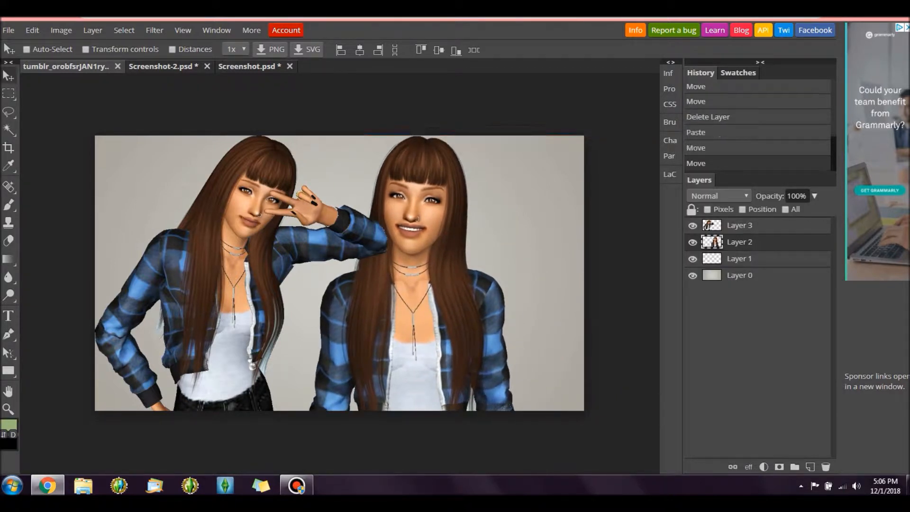
# Bring Layer 2 to the front and shift the smiling Sim slightly closer to the peace-sign Sim.
pyautogui.rightClick(463, 318)
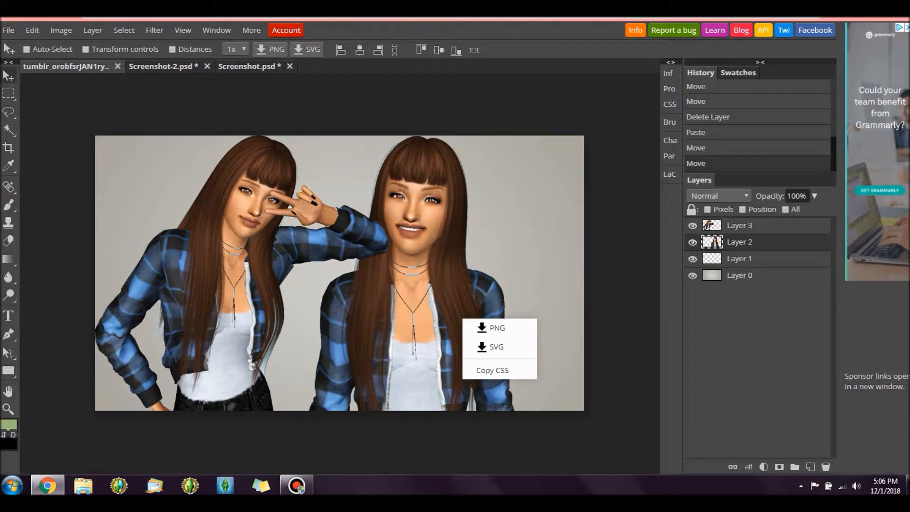
pyautogui.rightClick(738, 241)
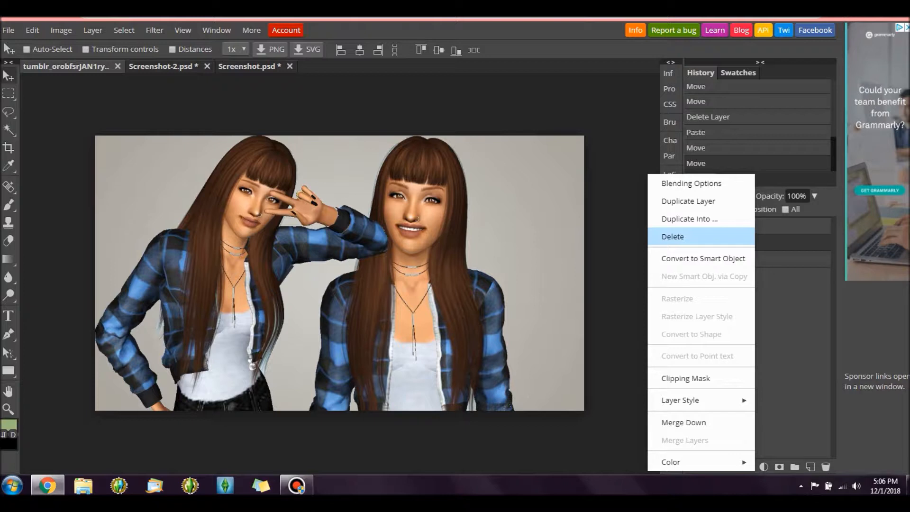
pyautogui.press('Escape')
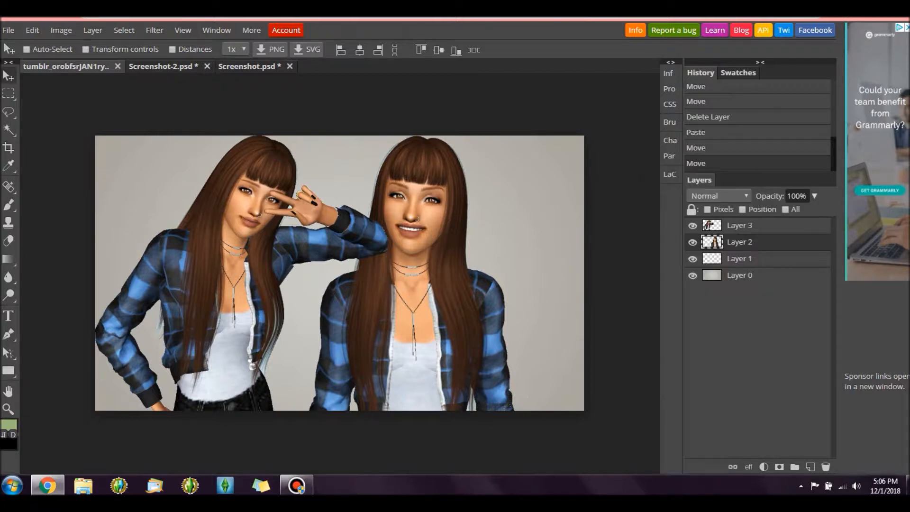
pyautogui.click(61, 30)
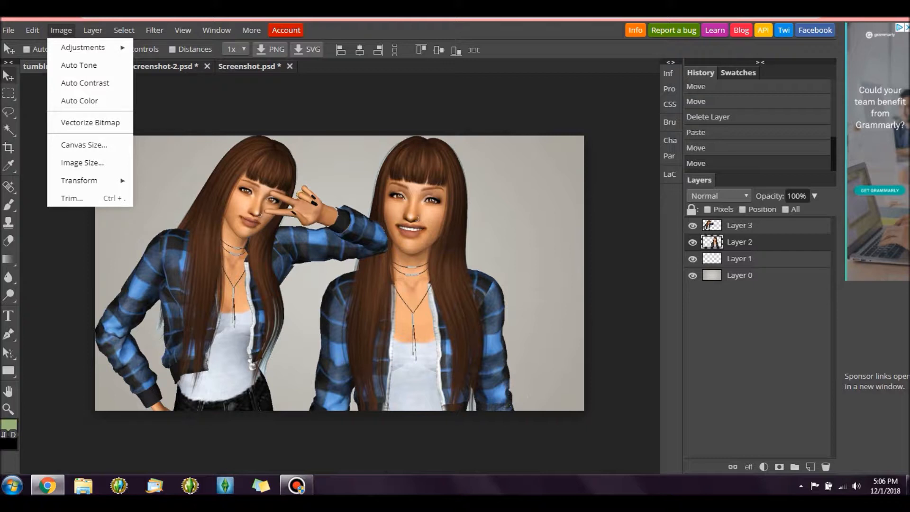
pyautogui.moveTo(92, 29)
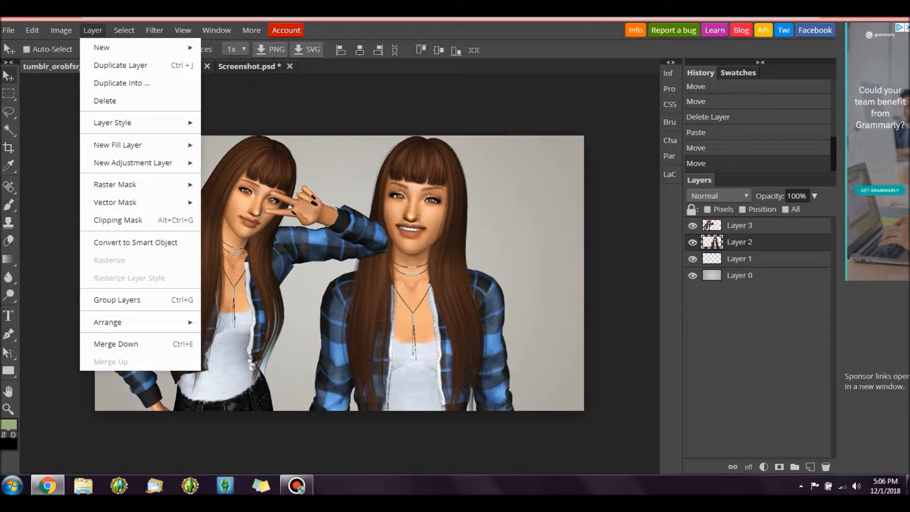
pyautogui.moveTo(124, 122)
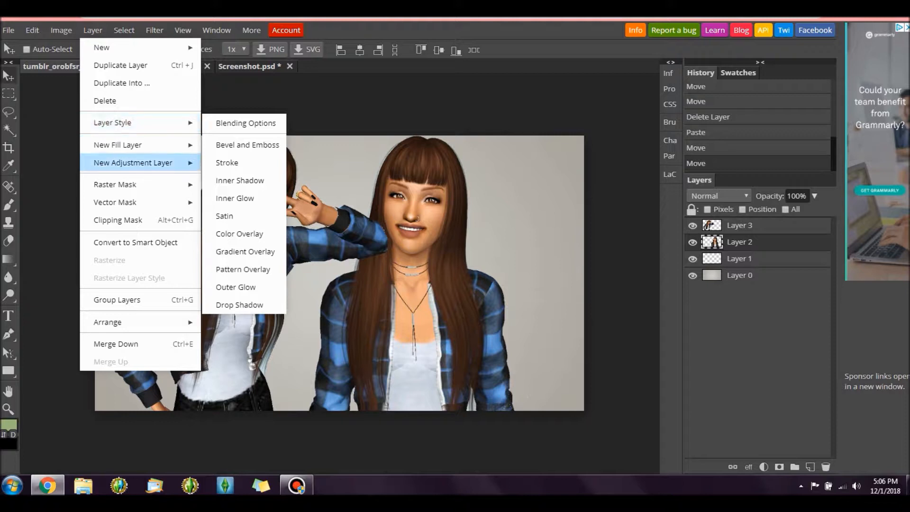
pyautogui.moveTo(142, 322)
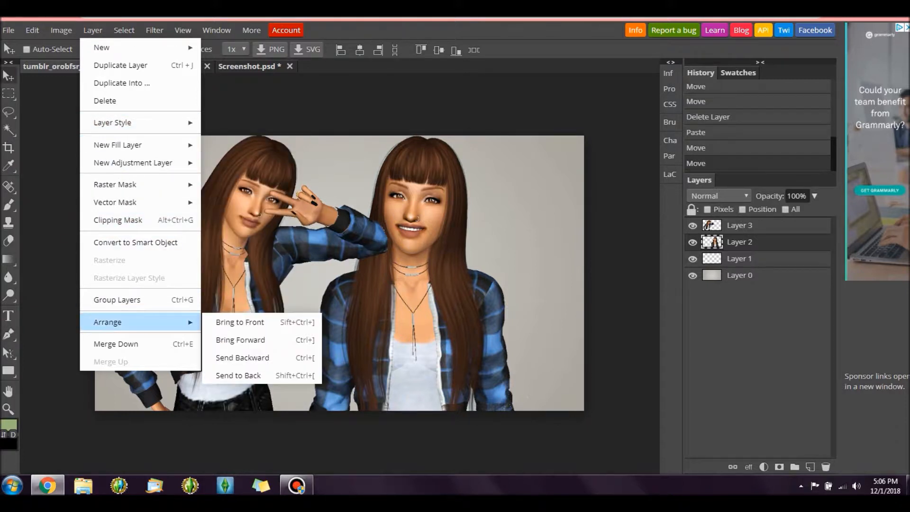
pyautogui.click(240, 322)
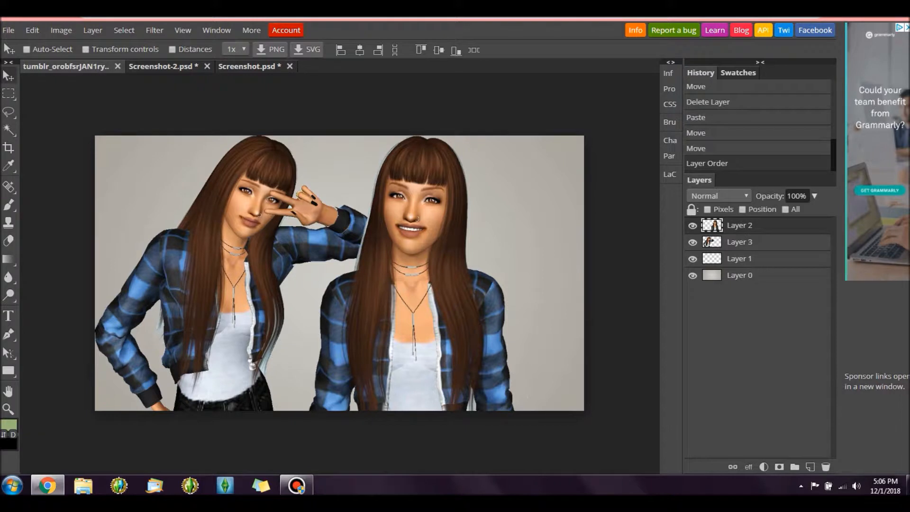
pyautogui.moveTo(412, 284)
pyautogui.mouseDown()
pyautogui.moveTo(387, 286)
pyautogui.moveTo(398, 284)
pyautogui.mouseUp()
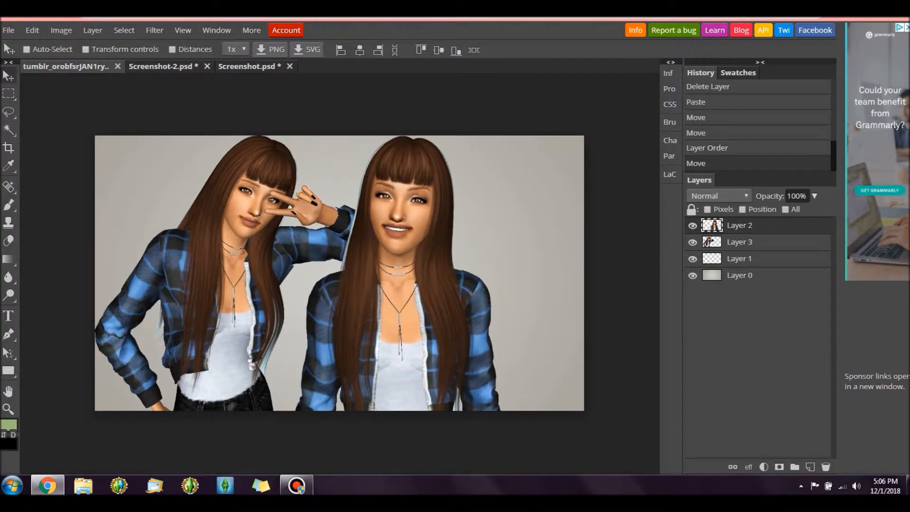
pyautogui.rightClick(743, 241)
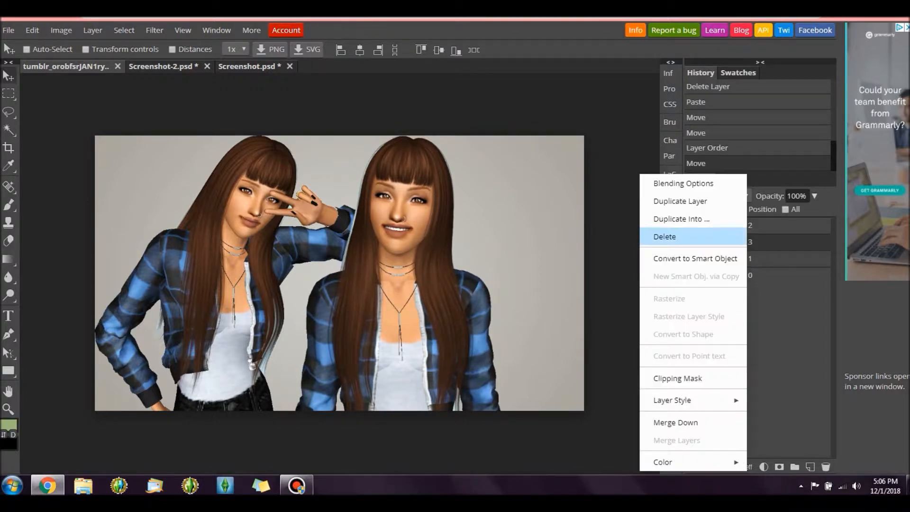
pyautogui.click(682, 183)
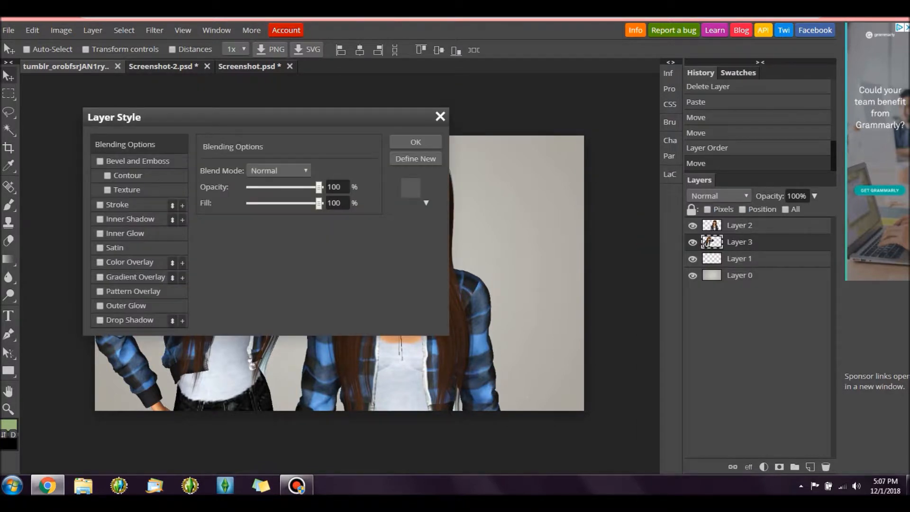
pyautogui.click(99, 204)
pyautogui.click(117, 204)
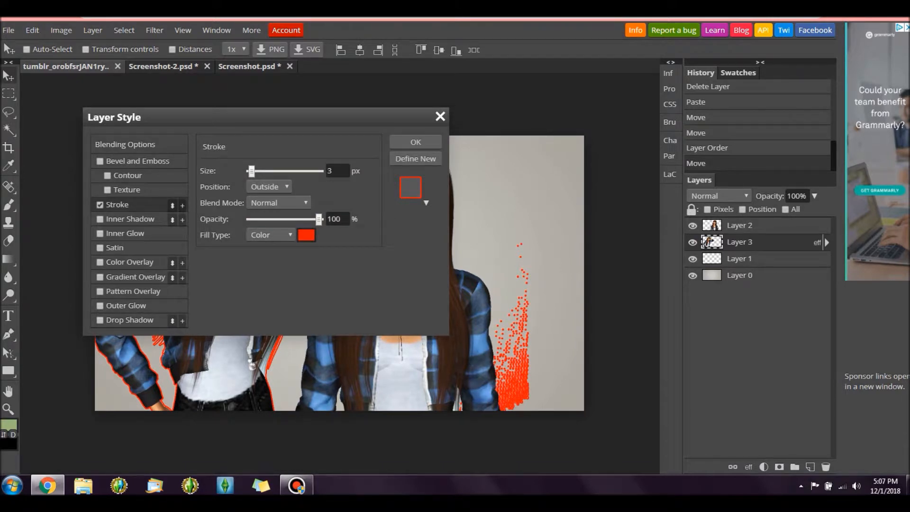
pyautogui.click(440, 116)
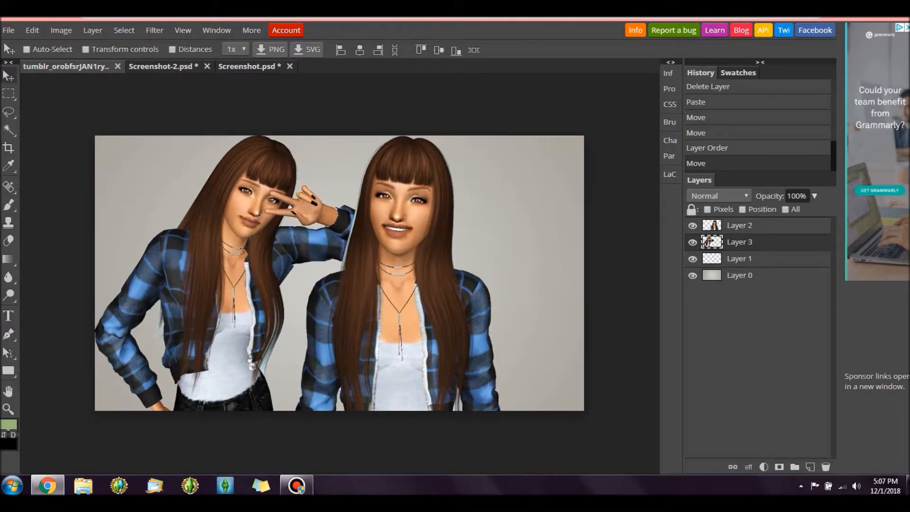
# Delete Layer 3 from the composite, and shift the peace-sign Sim within the Screenshot document.
pyautogui.press('Delete')
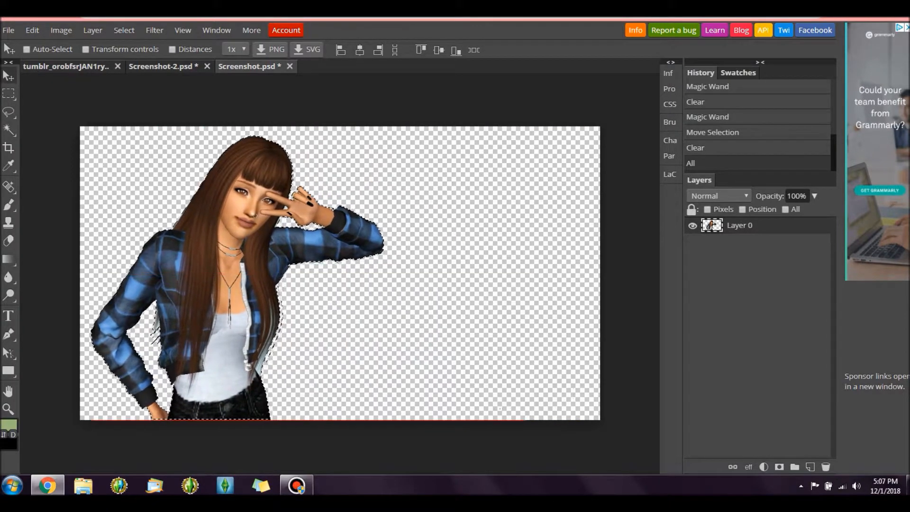
pyautogui.moveTo(236, 284); pyautogui.dragTo(267, 285)
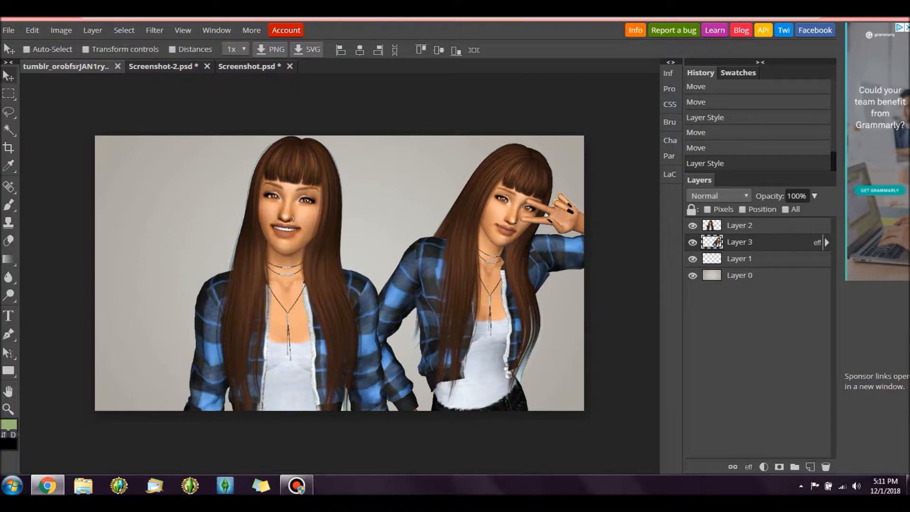
# Add a white (ffffff) 3 px outside stroke at 100% opacity to the peace-sign Sim on Layer 3.
pyautogui.rightClick(739, 241)
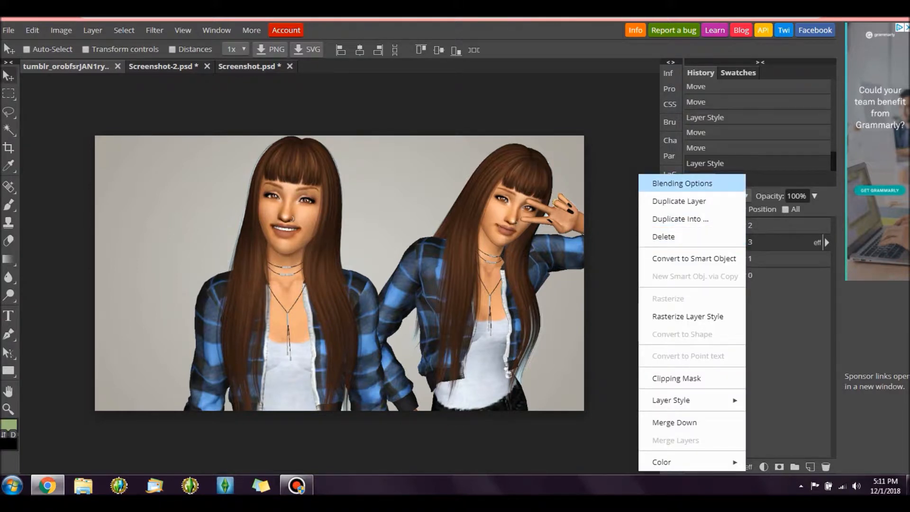
pyautogui.click(682, 183)
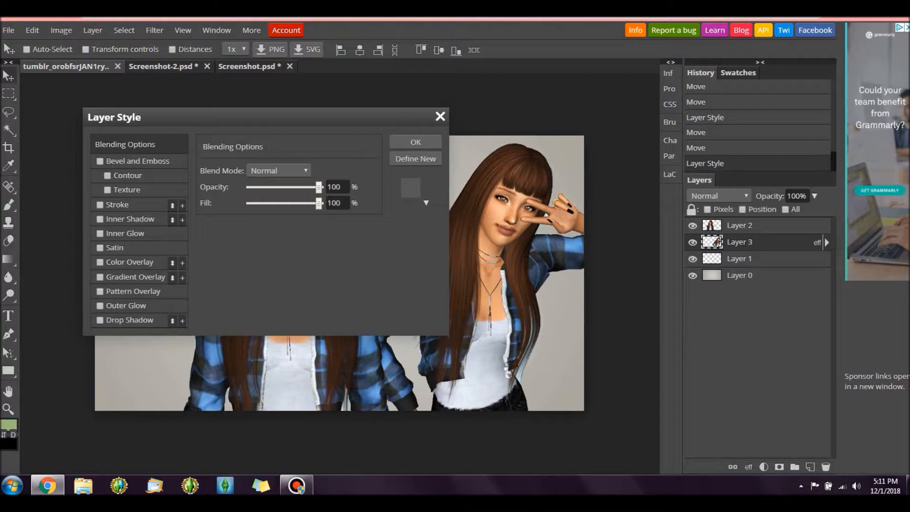
pyautogui.click(99, 204)
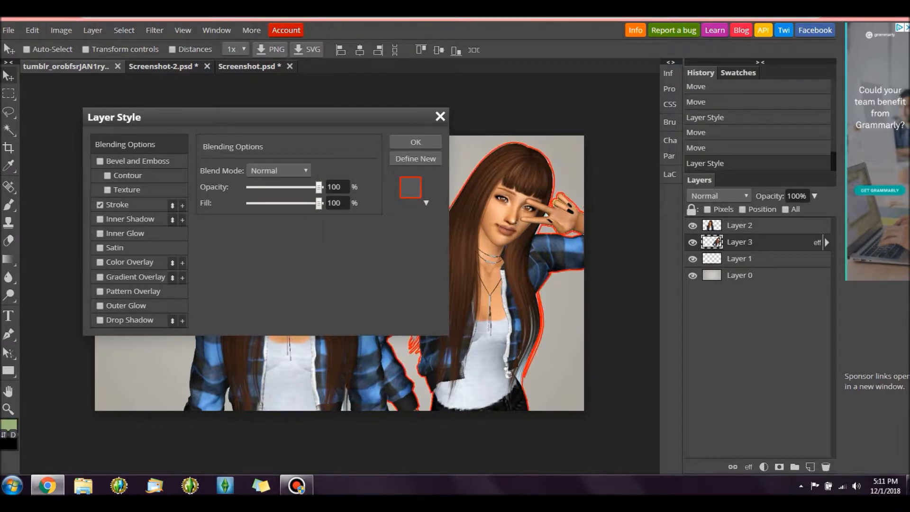
pyautogui.moveTo(190, 117); pyautogui.dragTo(105, 77)
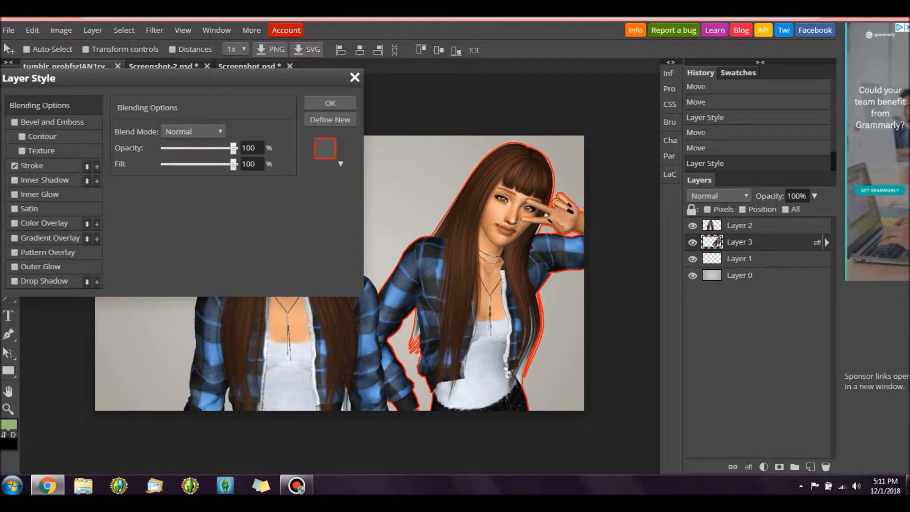
pyautogui.click(32, 166)
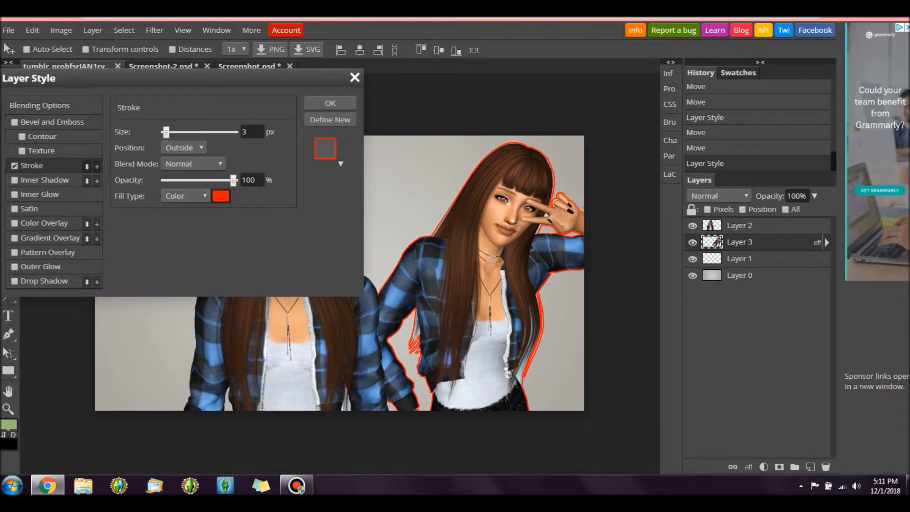
pyautogui.click(221, 195)
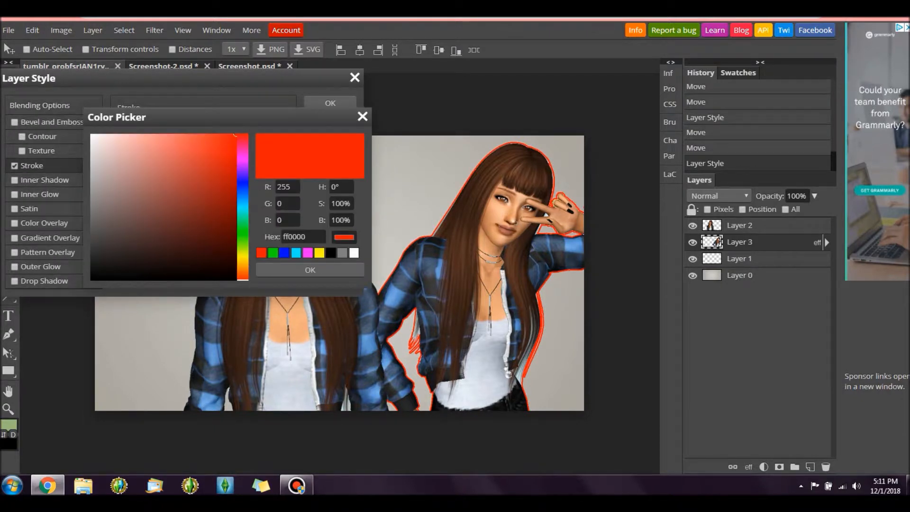
pyautogui.click(91, 135)
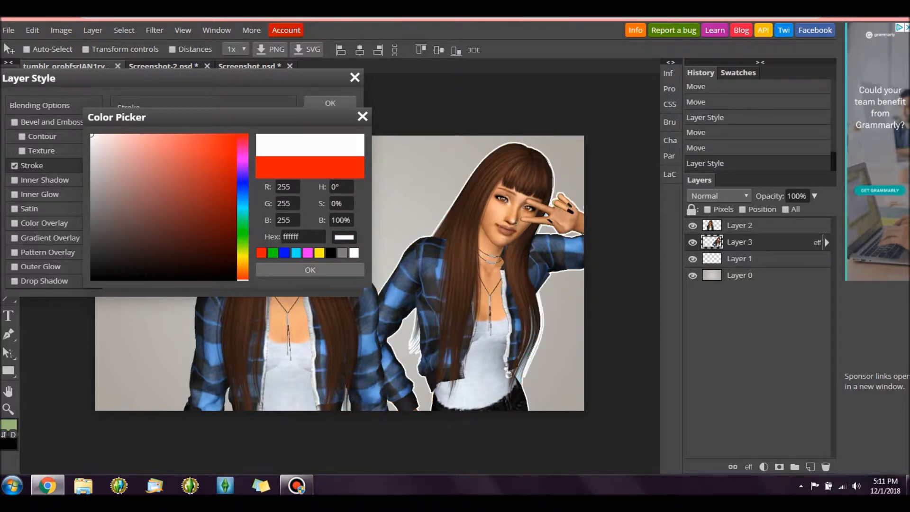
pyautogui.click(310, 269)
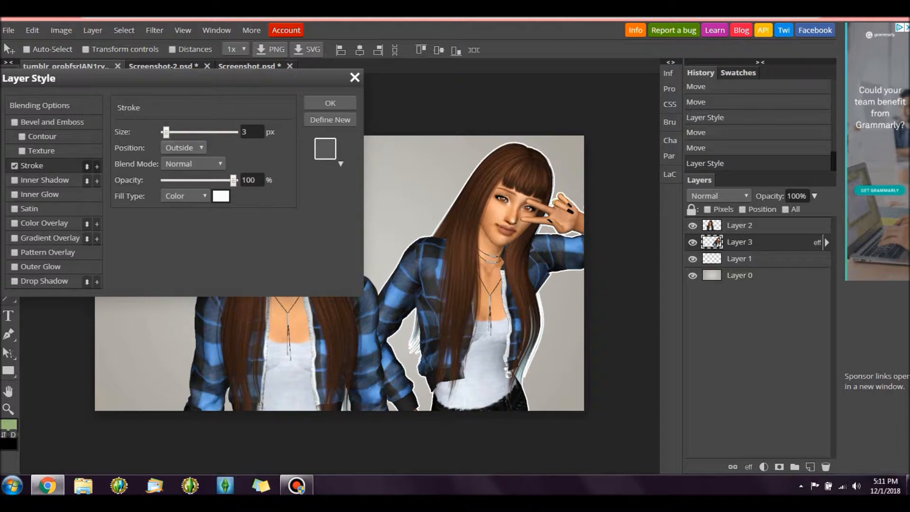
pyautogui.click(329, 103)
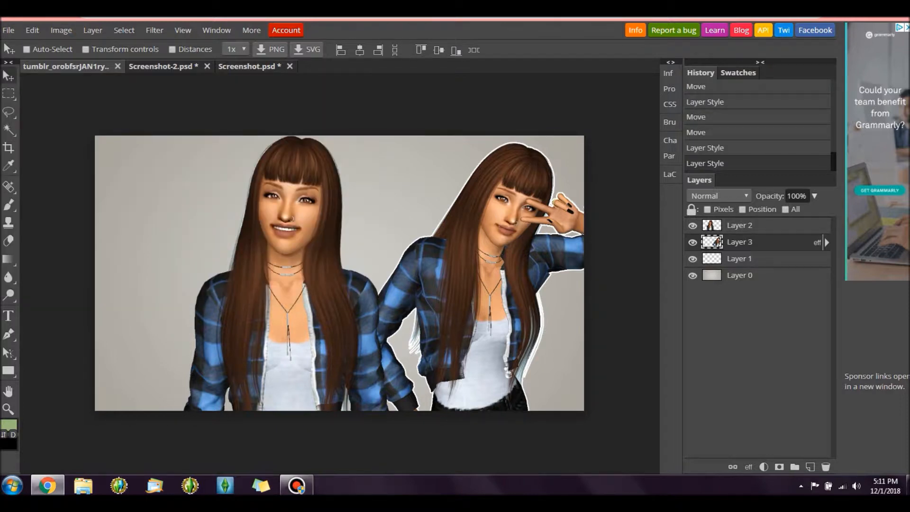
# Add a white 3 px outside stroke at 100% opacity to the smiling Sim on Layer 2.
pyautogui.click(737, 225)
pyautogui.rightClick(736, 225)
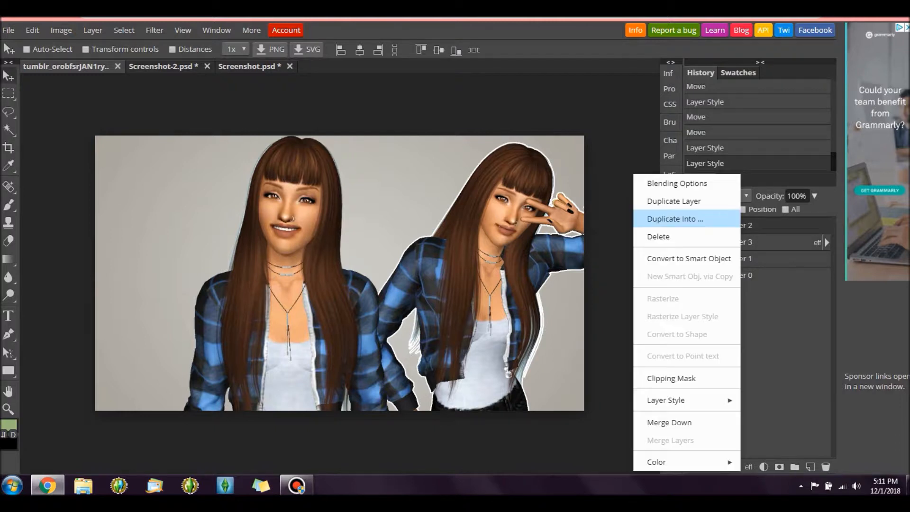
pyautogui.click(676, 183)
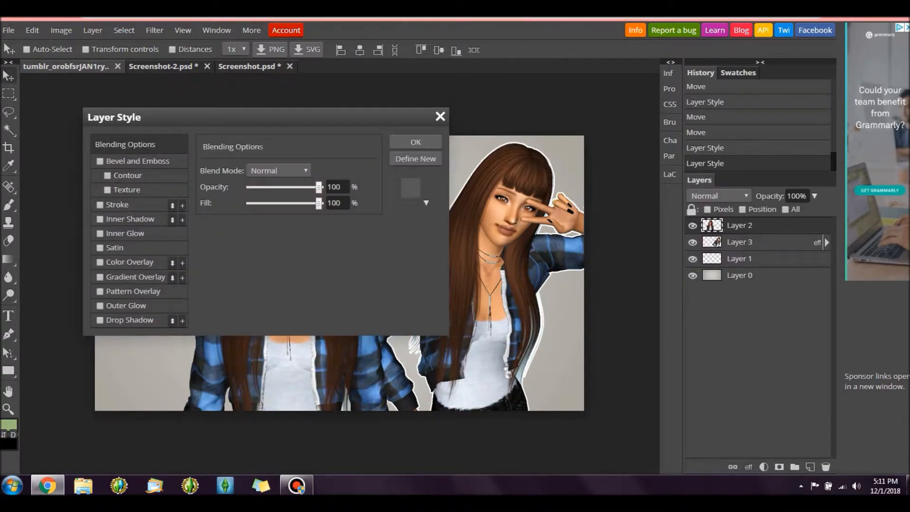
pyautogui.click(99, 204)
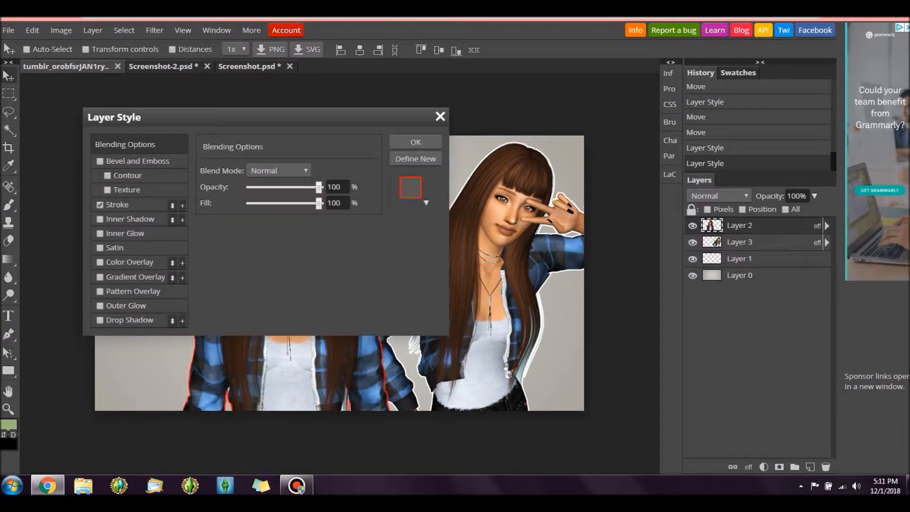
pyautogui.click(117, 204)
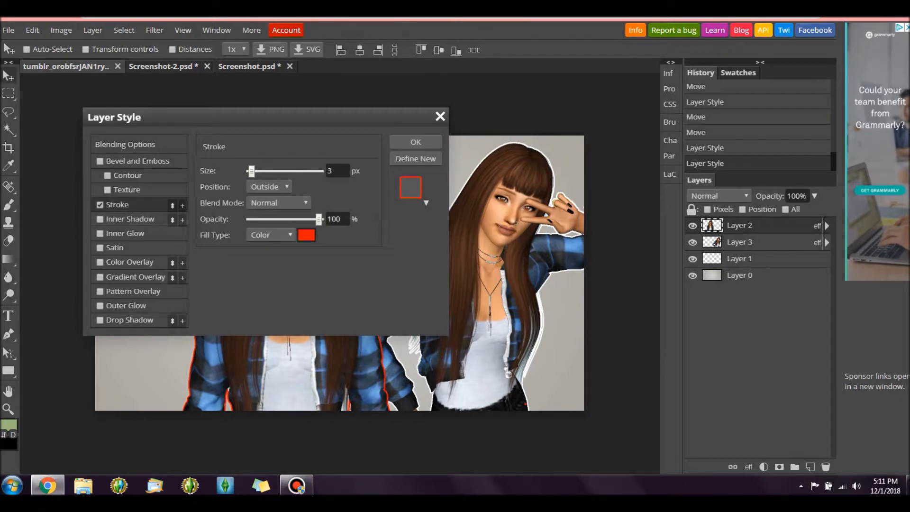
pyautogui.click(306, 235)
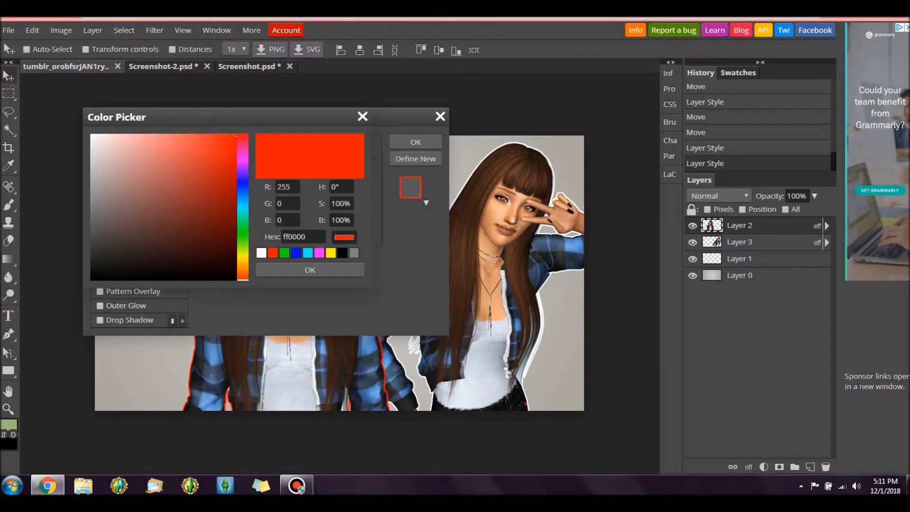
pyautogui.click(261, 252)
pyautogui.click(310, 270)
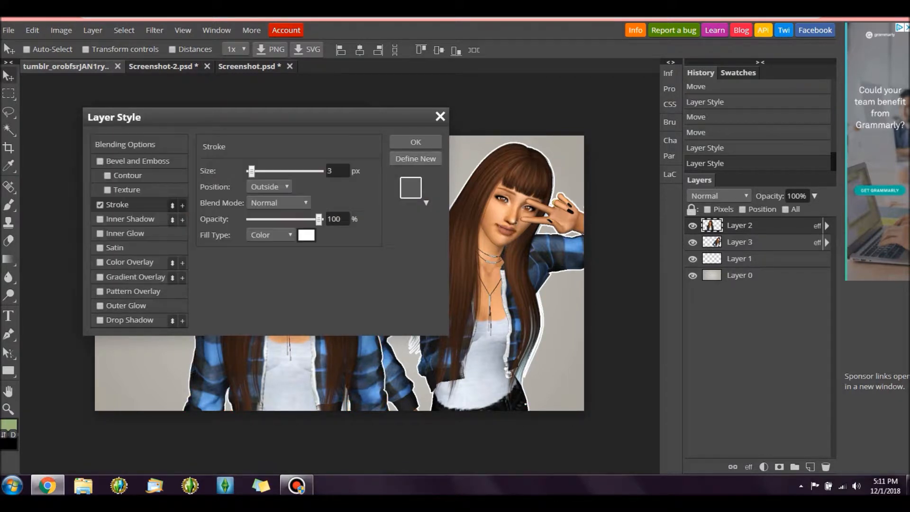
pyautogui.click(415, 141)
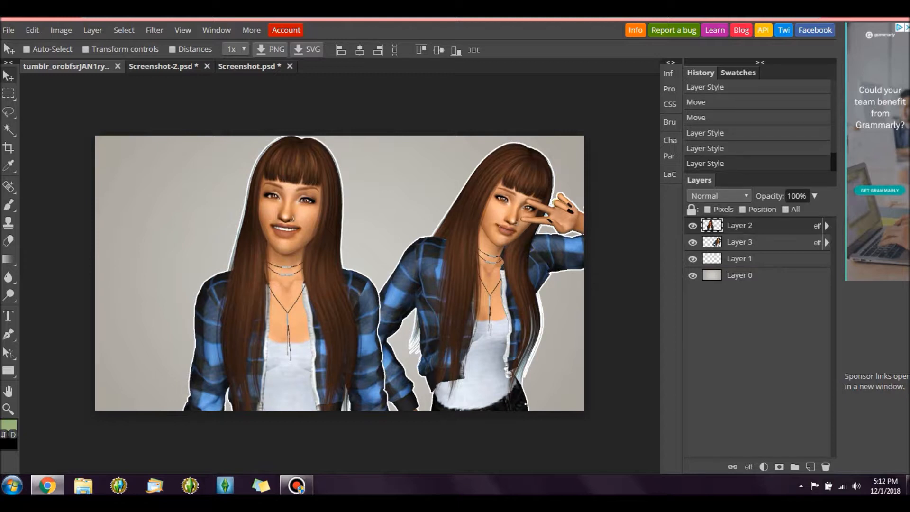
# Add a new empty layer above the smiling Sim's Layer 2.
pyautogui.moveTo(8, 295)
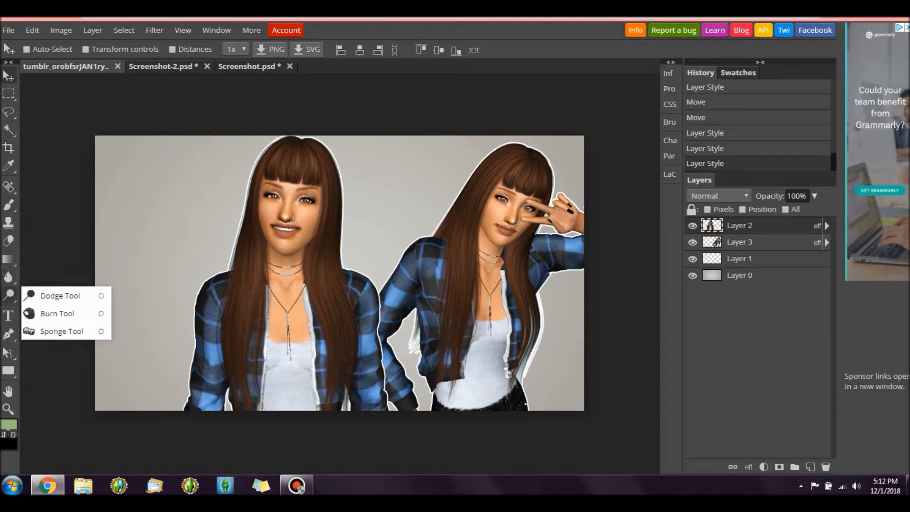
pyautogui.moveTo(9, 174)
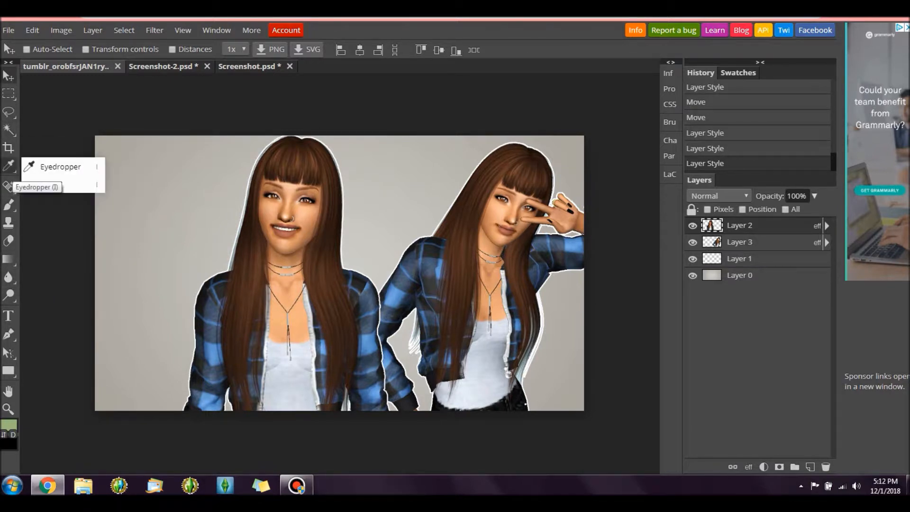
pyautogui.moveTo(9, 135)
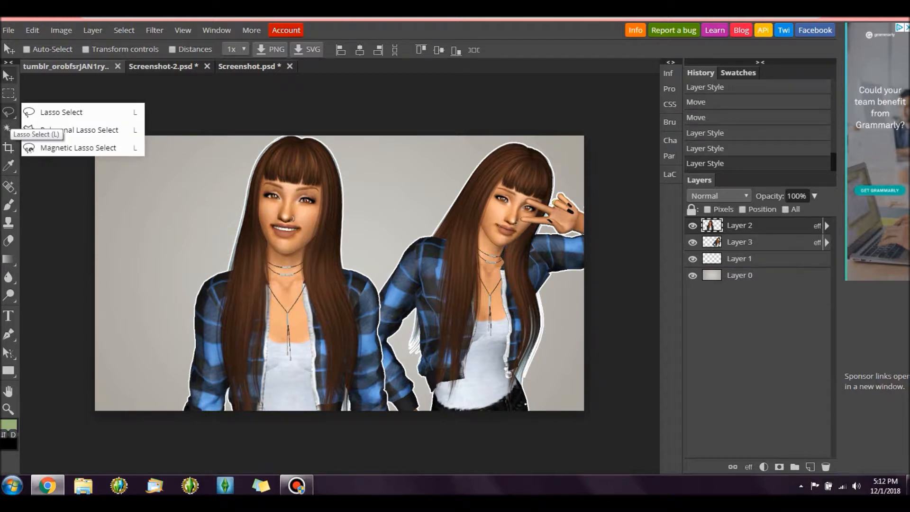
pyautogui.moveTo(9, 94)
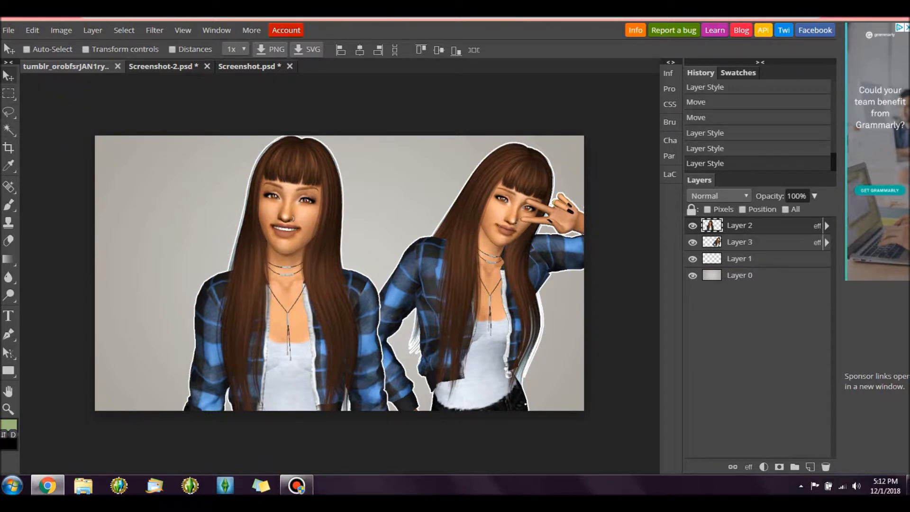
pyautogui.click(92, 30)
pyautogui.moveTo(151, 47)
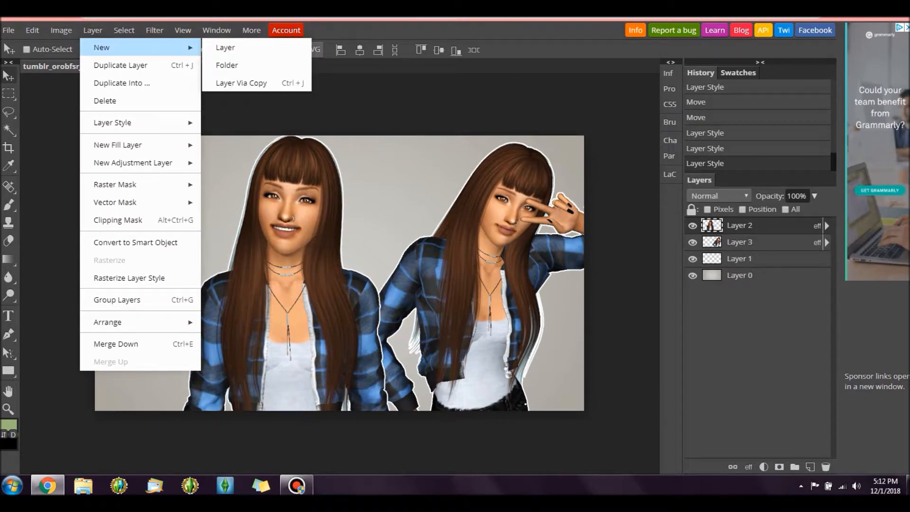
pyautogui.click(216, 47)
# Open the light grey circle image tumblr_nzlxg0mul51ryanvqo10_500 from the Gradients folder inside Sims > Thumbnail Stuff.
pyautogui.click(9, 30)
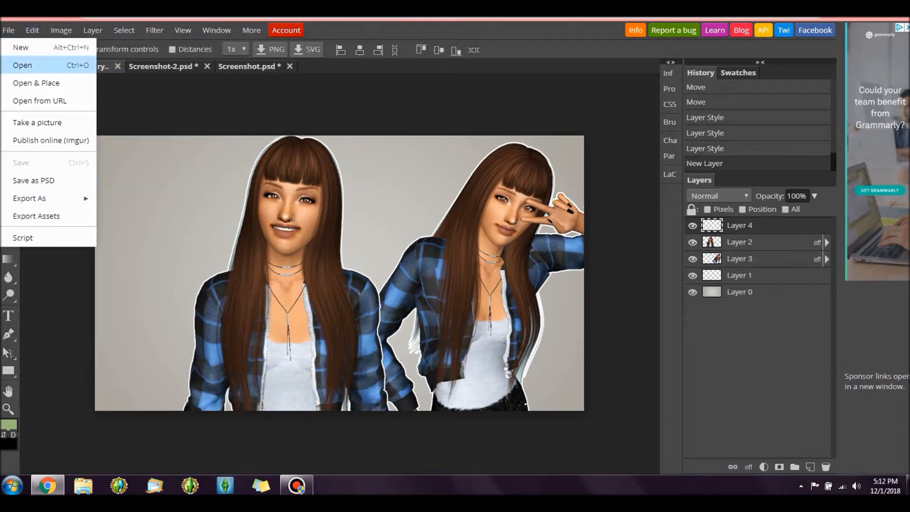
pyautogui.click(19, 63)
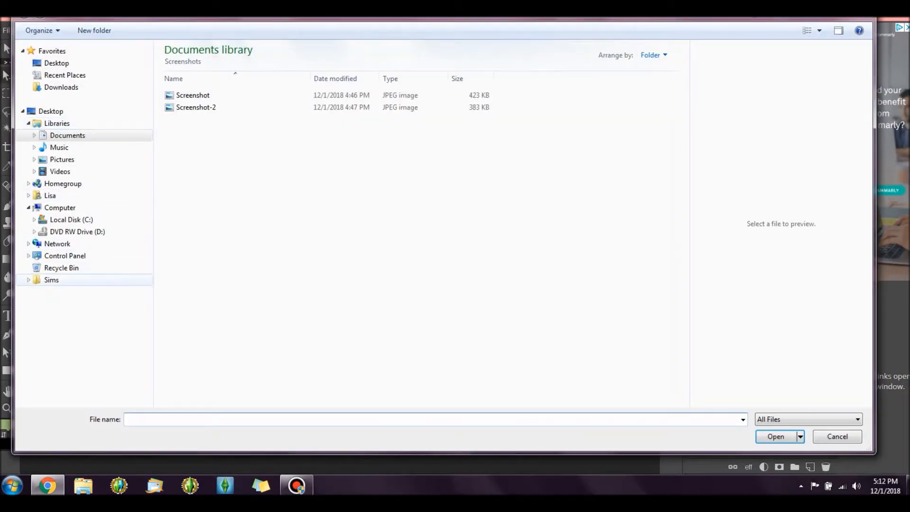
pyautogui.click(52, 279)
pyautogui.doubleClick(450, 74)
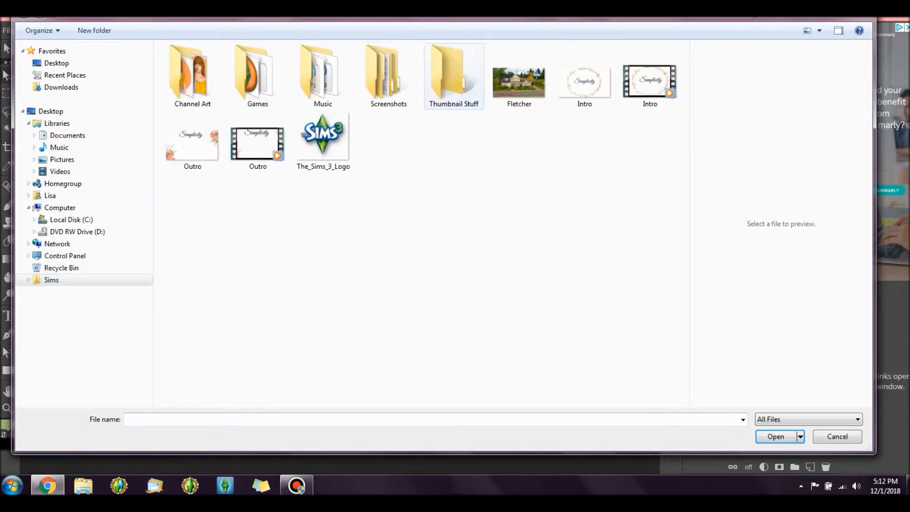
pyautogui.doubleClick(450, 76)
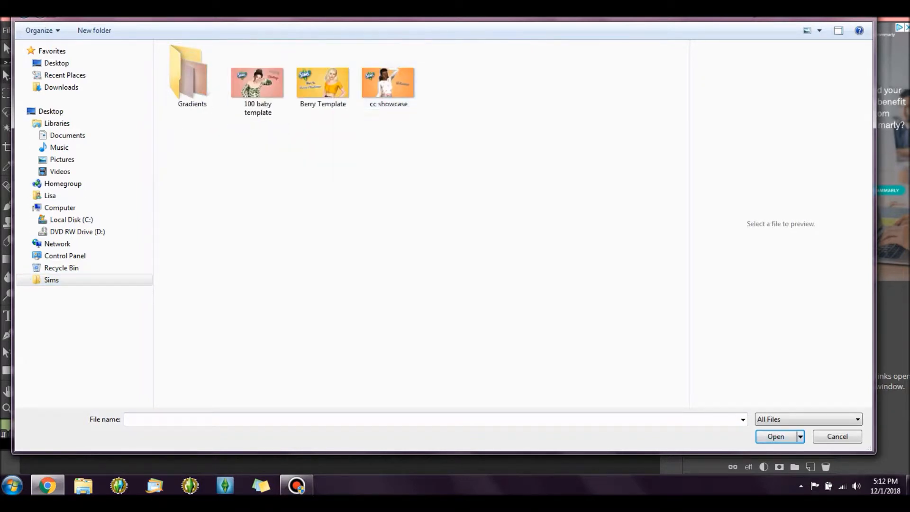
pyautogui.doubleClick(191, 76)
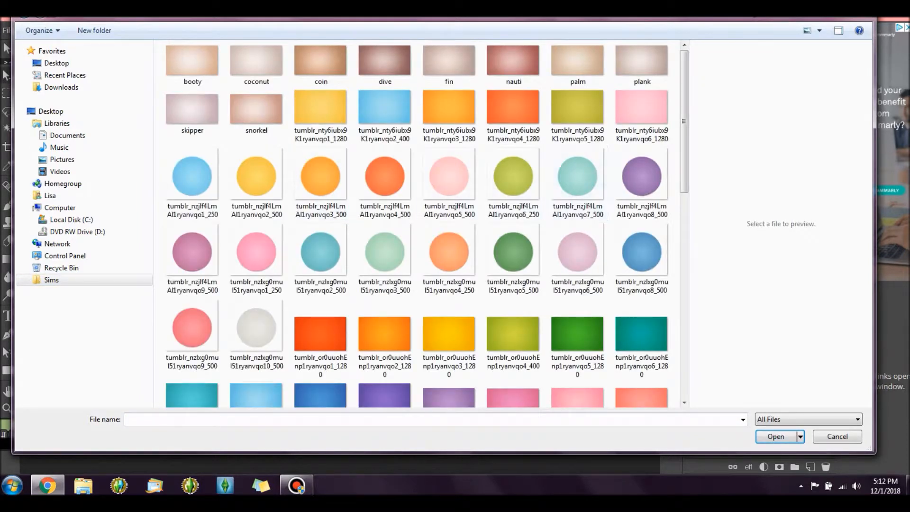
pyautogui.scroll(-1, 577, 180)
pyautogui.scroll(-10, 577, 180)
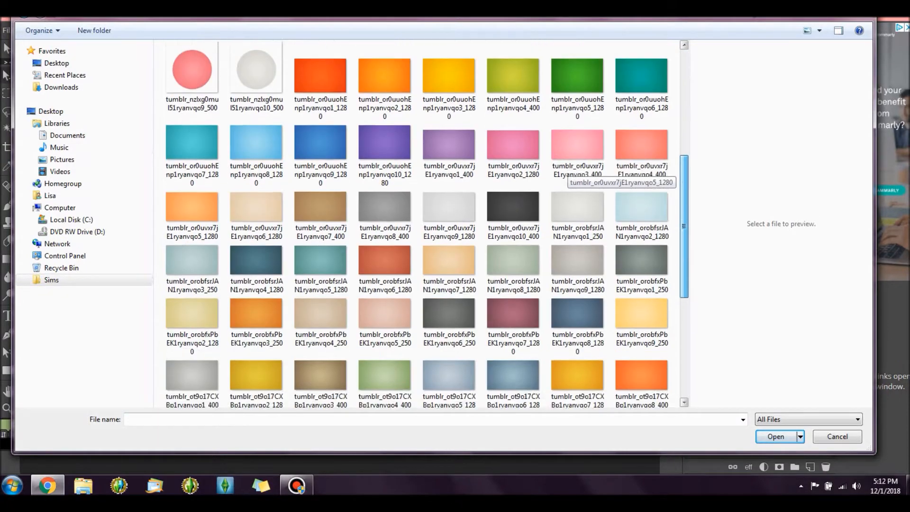
pyautogui.scroll(10, 577, 180)
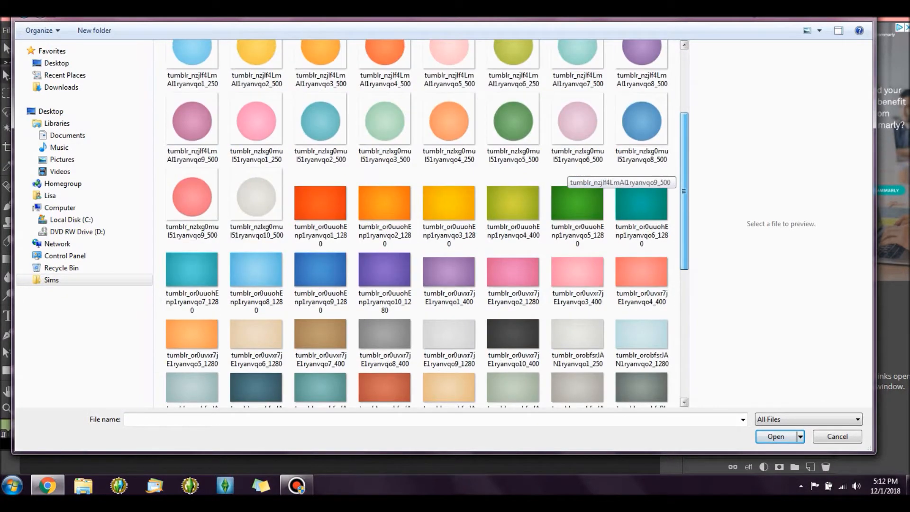
pyautogui.doubleClick(255, 327)
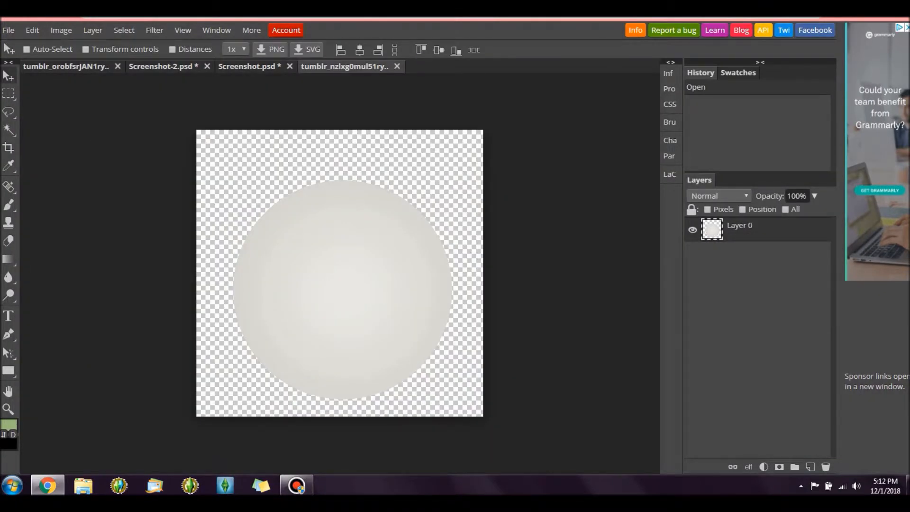
# Copy the entire light grey circle image and paste it into the composite with the two Sims.
pyautogui.click(93, 30)
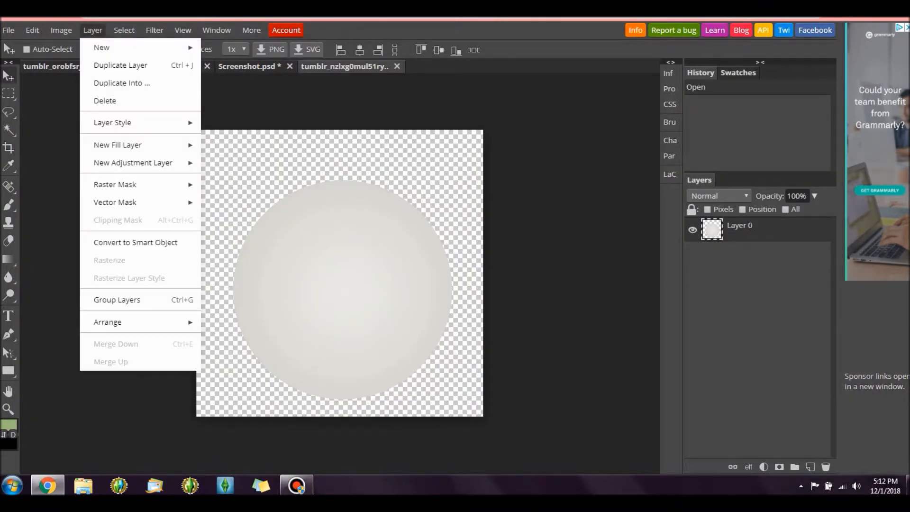
pyautogui.click(124, 30)
pyautogui.click(123, 30)
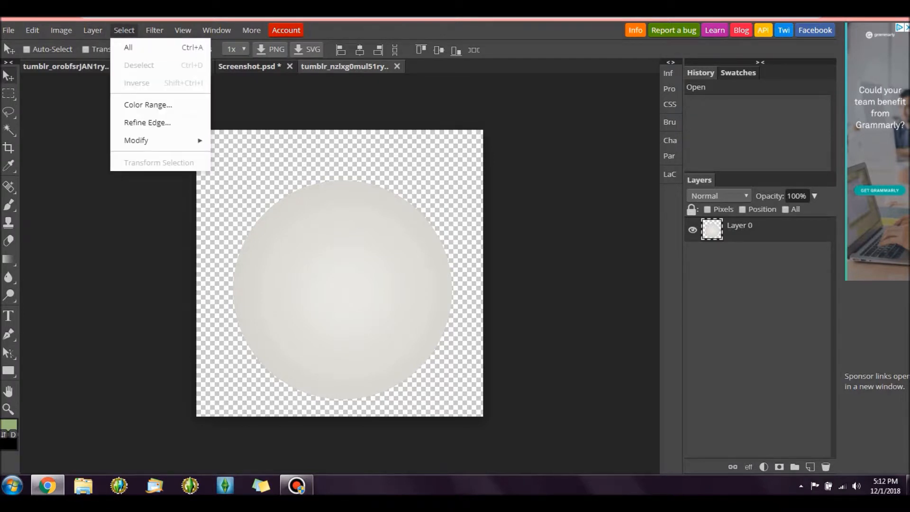
pyautogui.hotkey('ctrl', 'a')
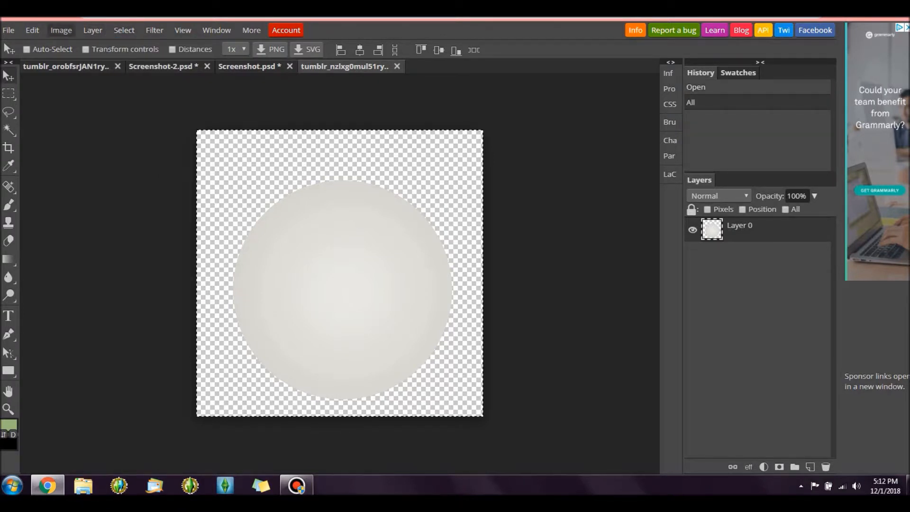
pyautogui.click(32, 29)
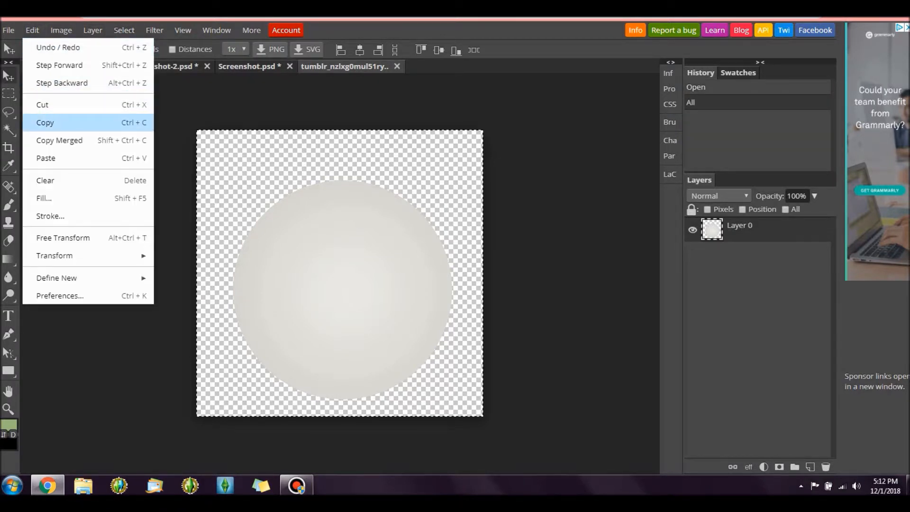
pyautogui.click(45, 123)
pyautogui.click(160, 66)
pyautogui.click(32, 30)
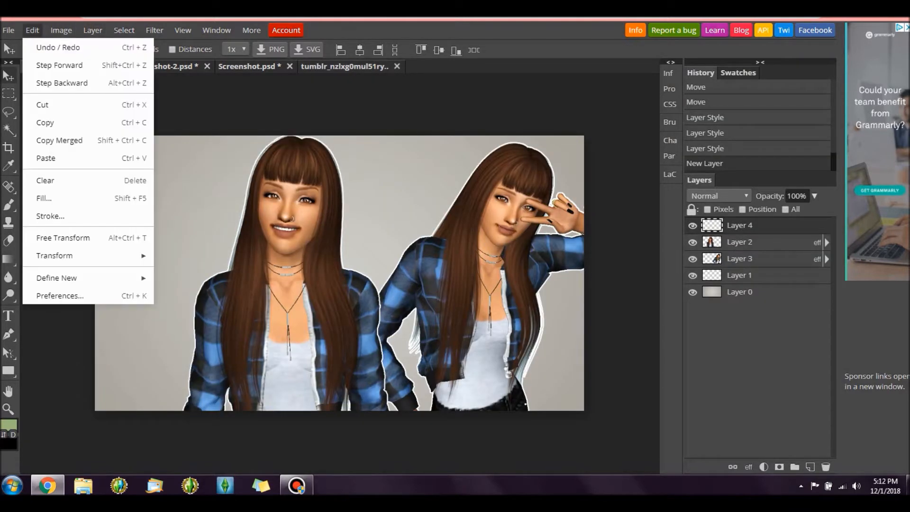
pyautogui.click(46, 158)
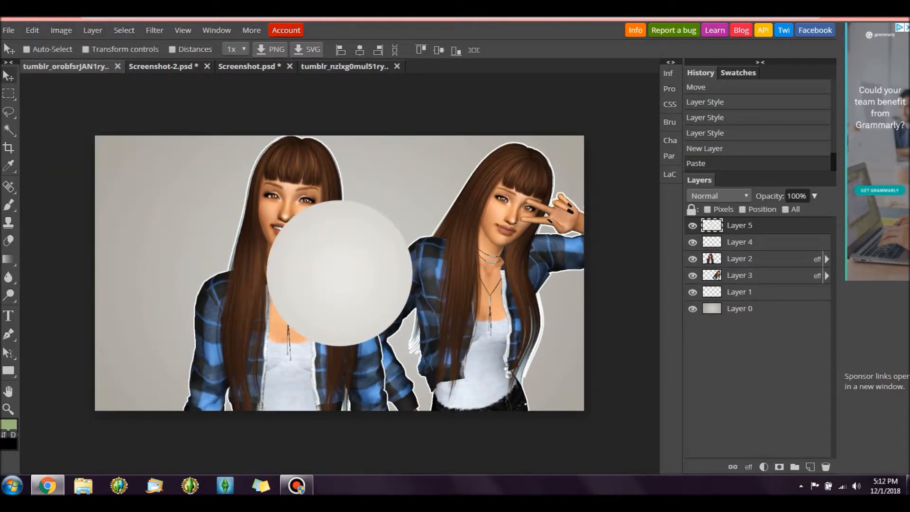
# Delete the pasted grey circle layer from the composite and close the grey circle document.
pyautogui.rightClick(744, 220)
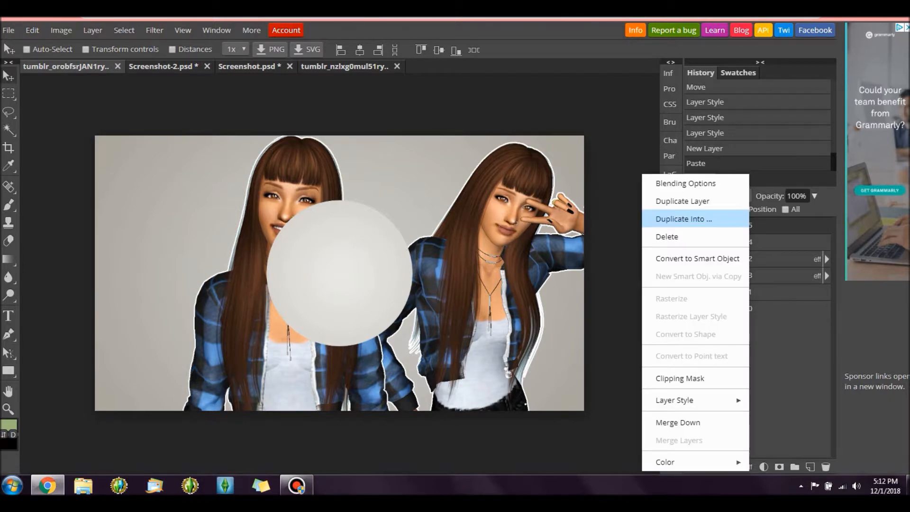
pyautogui.moveTo(687, 400)
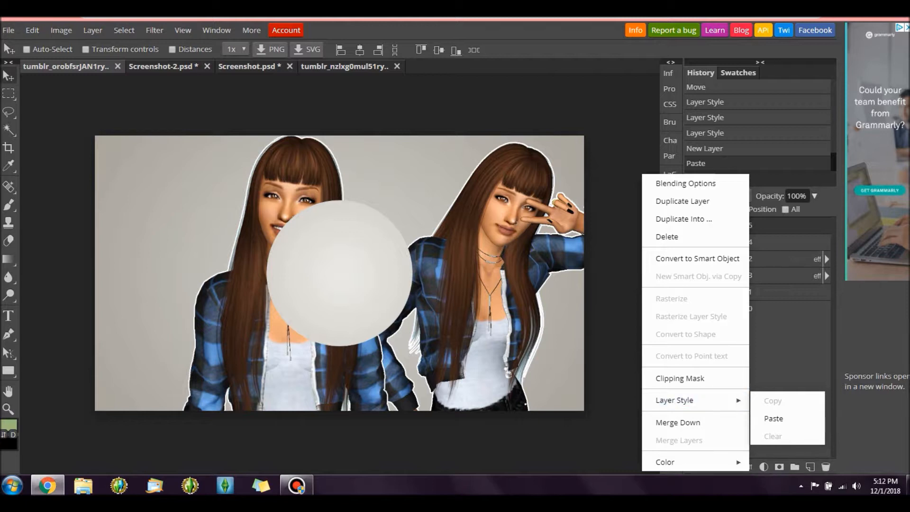
pyautogui.click(672, 236)
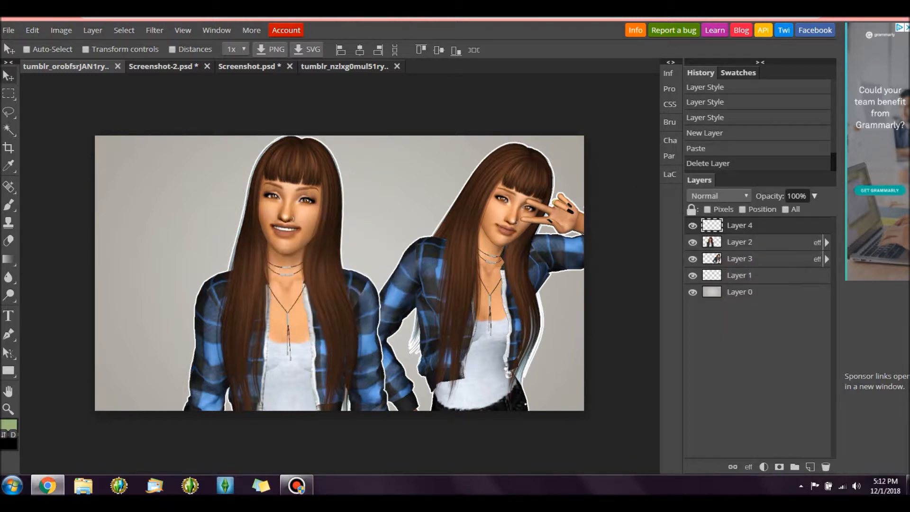
pyautogui.click(65, 66)
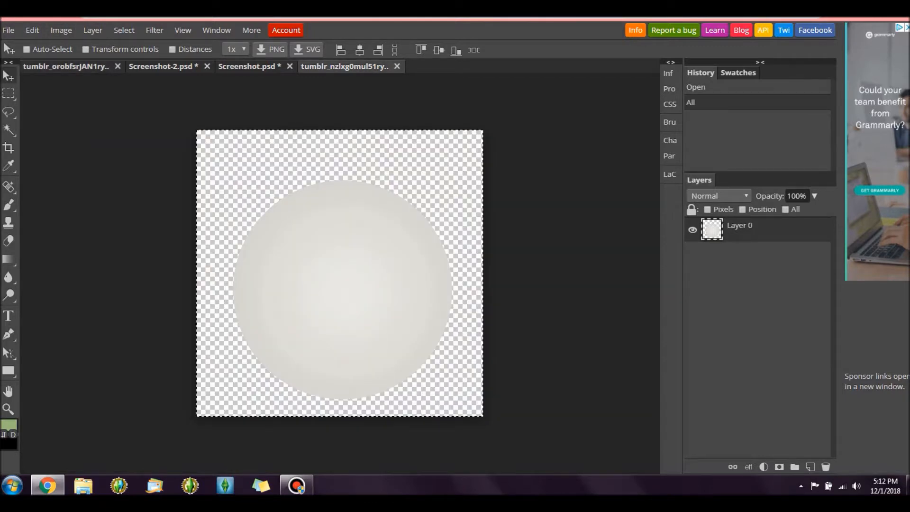
pyautogui.click(397, 66)
pyautogui.click(511, 98)
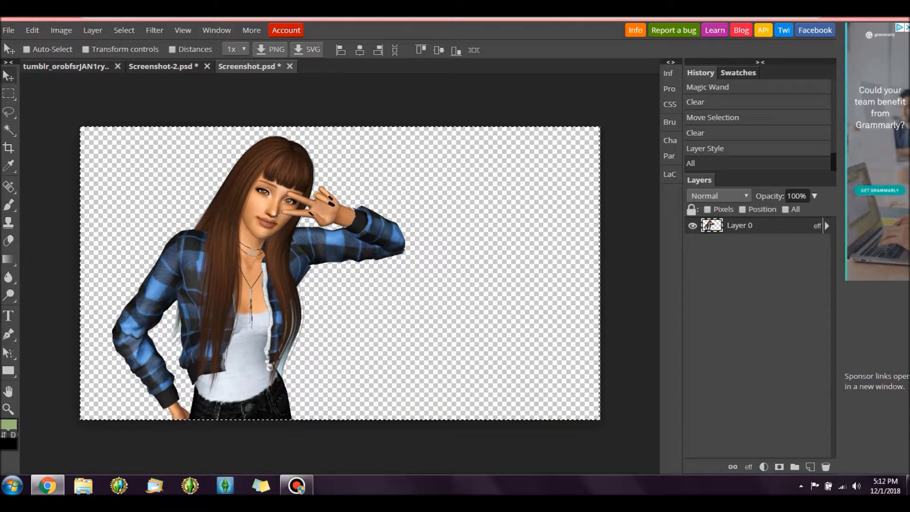
# Open the blue circle image tumblr_nzlxg0mul51ryanvqo8_500 from the Gradients folder.
pyautogui.click(9, 30)
pyautogui.click(29, 65)
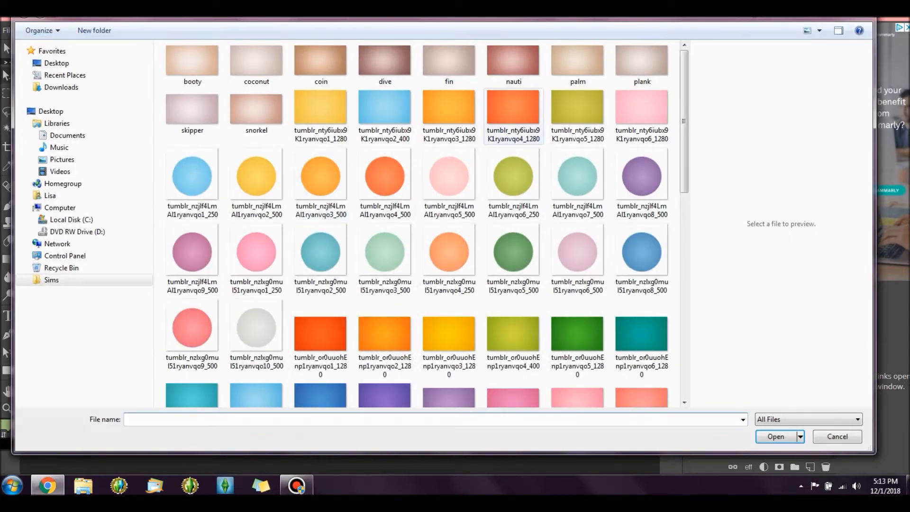
pyautogui.scroll(-5, 576, 156)
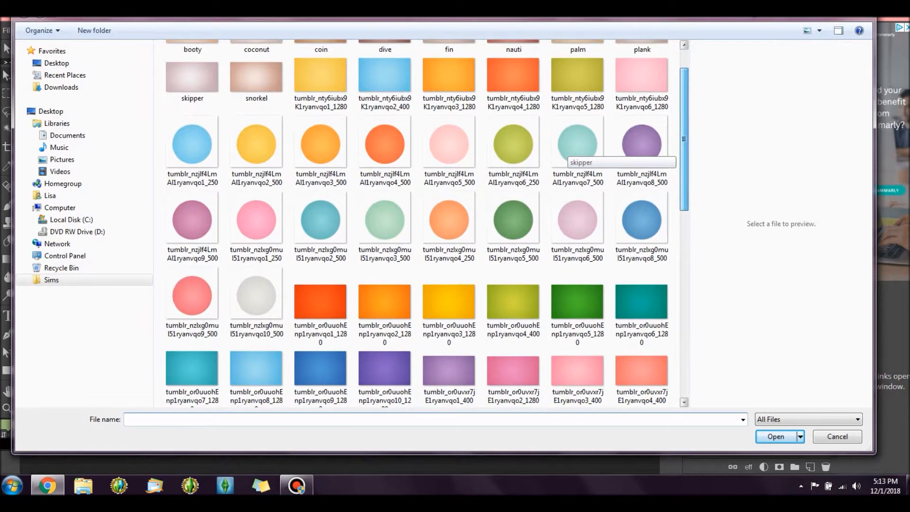
pyautogui.scroll(5, 576, 156)
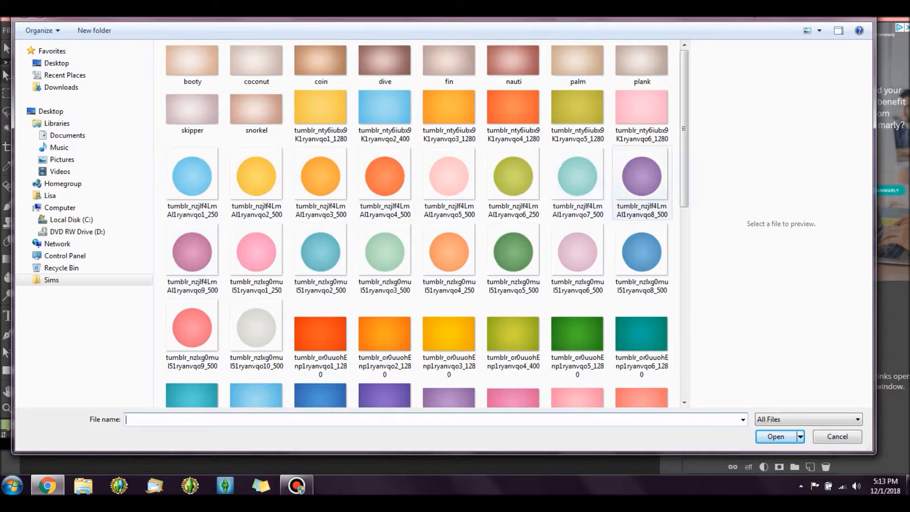
pyautogui.scroll(-1, 642, 213)
pyautogui.doubleClick(641, 211)
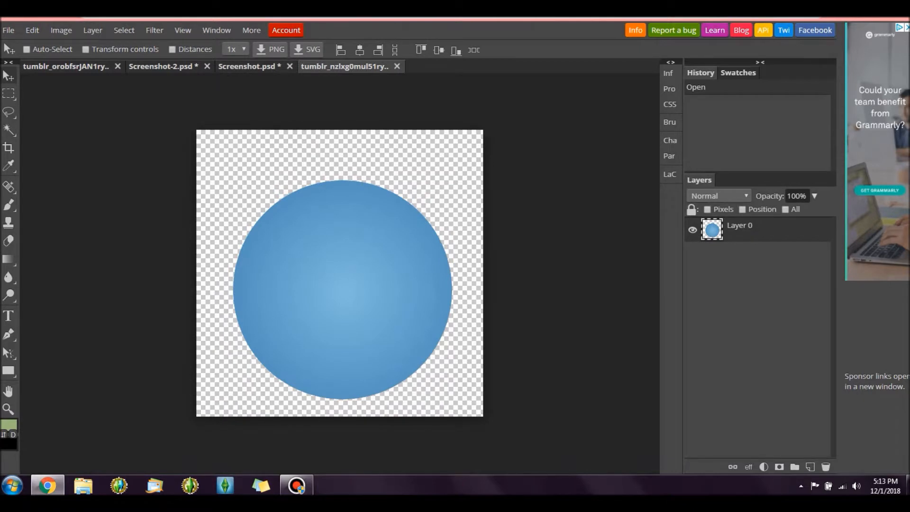
# Copy the entire blue circle image and paste it into the composite with the two Sims.
pyautogui.click(124, 30)
pyautogui.click(126, 45)
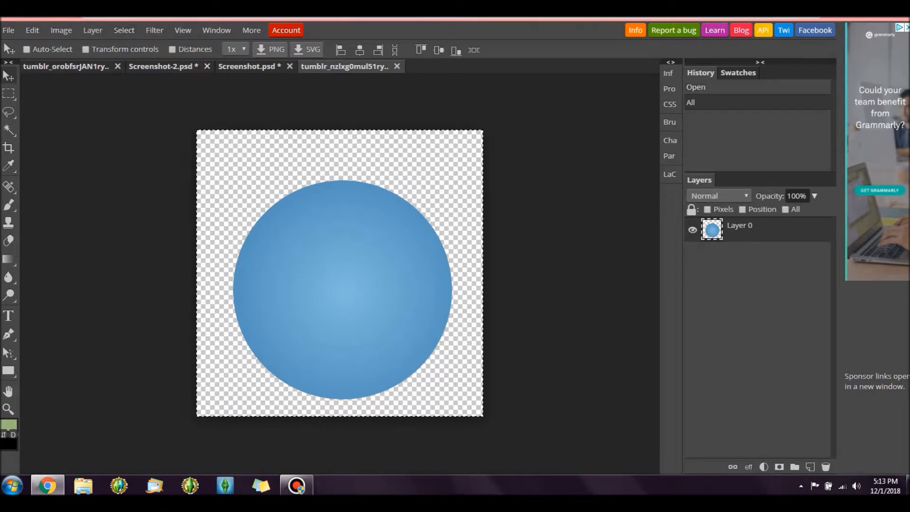
pyautogui.click(32, 30)
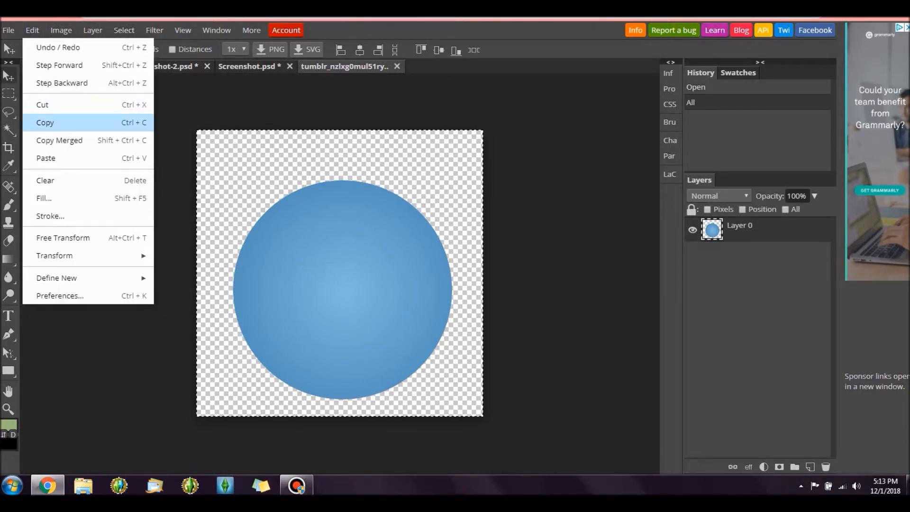
pyautogui.click(41, 121)
pyautogui.click(161, 66)
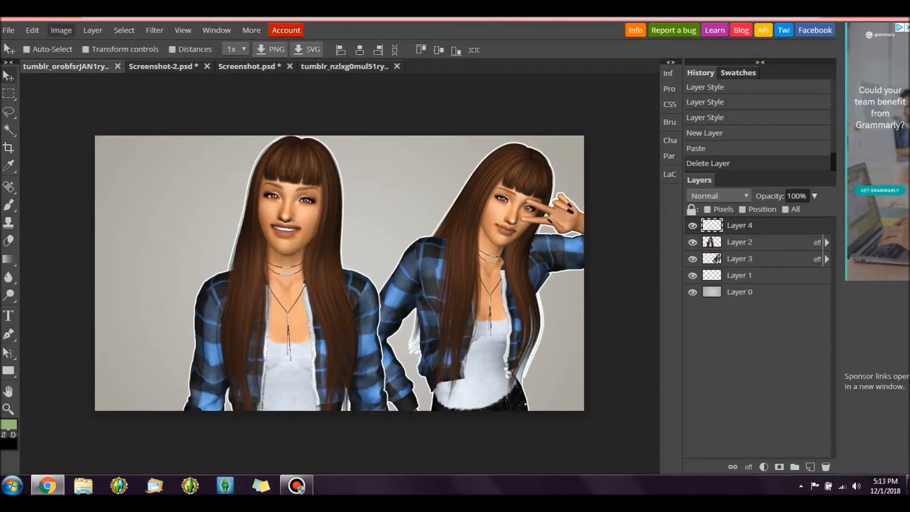
pyautogui.click(32, 30)
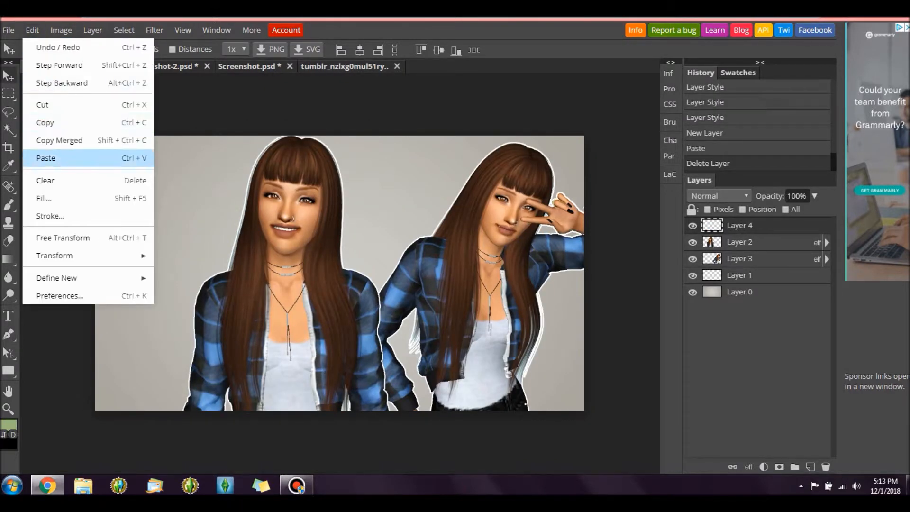
pyautogui.click(45, 158)
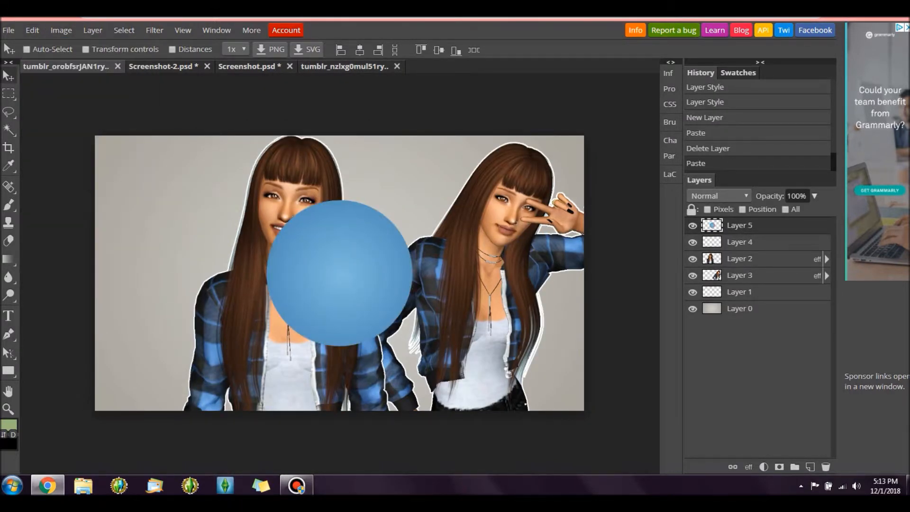
# Place the blue circle layer directly above the gradient background and move the circle beside the left Sim's shoulder.
pyautogui.click(93, 30)
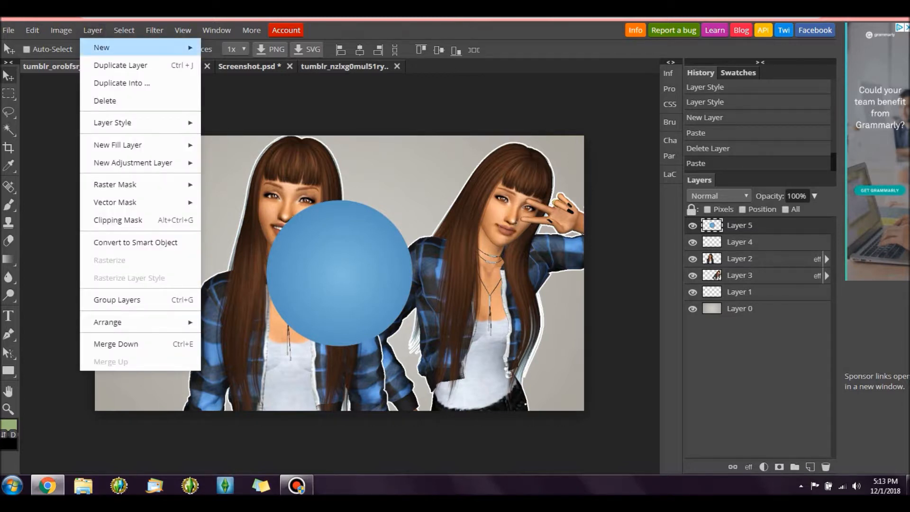
pyautogui.moveTo(137, 144)
pyautogui.moveTo(123, 321)
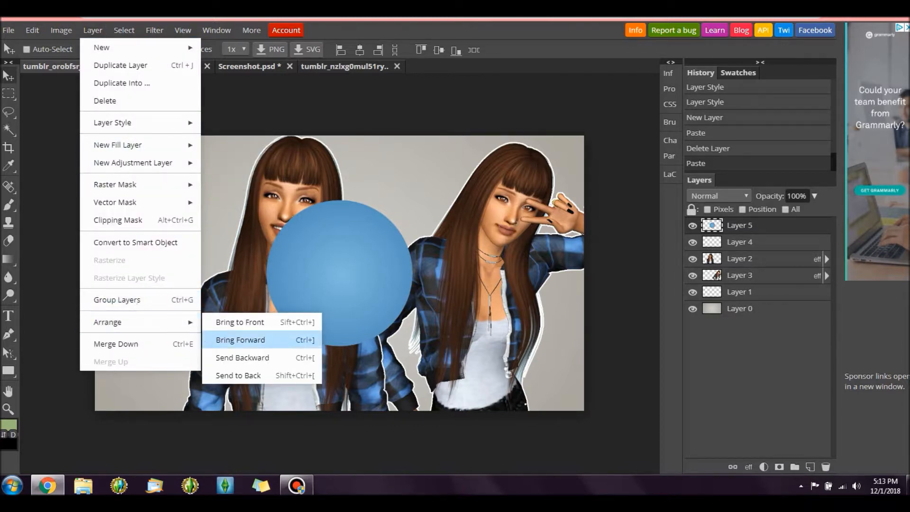
pyautogui.click(238, 375)
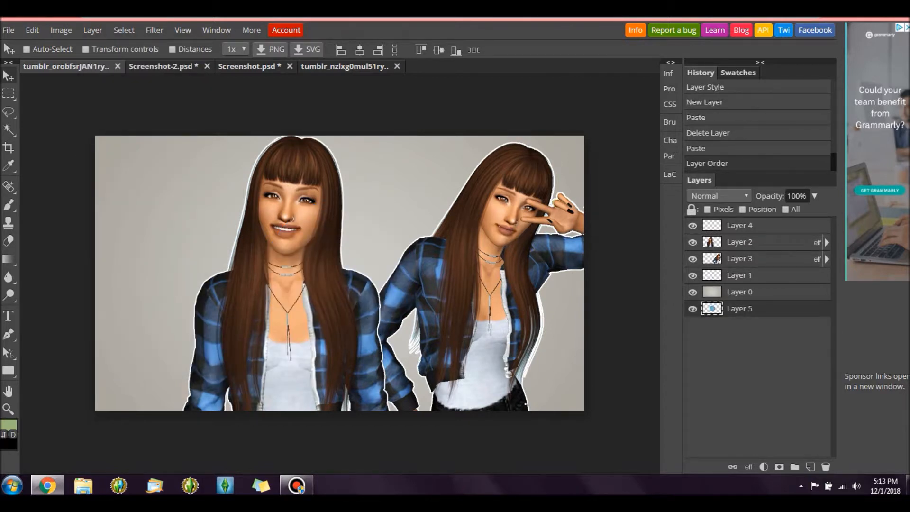
pyautogui.hotkey('ctrl', ']')
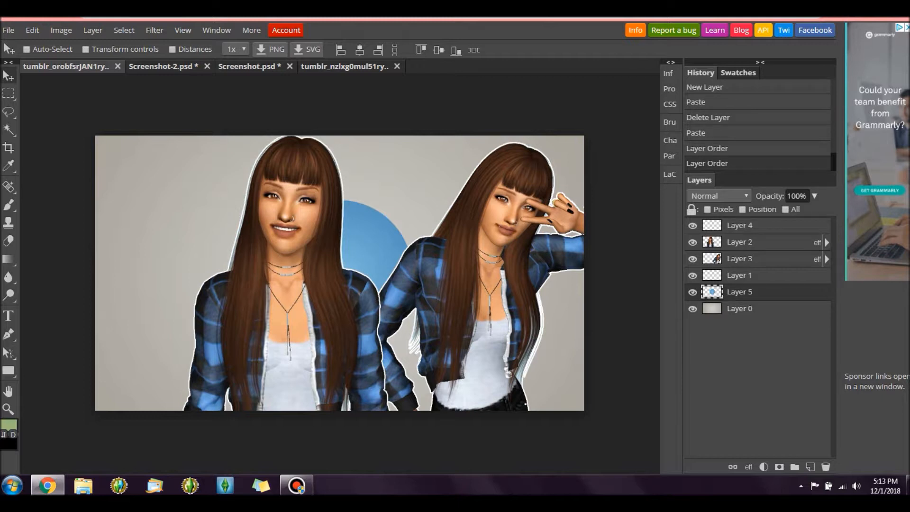
pyautogui.doubleClick(739, 292)
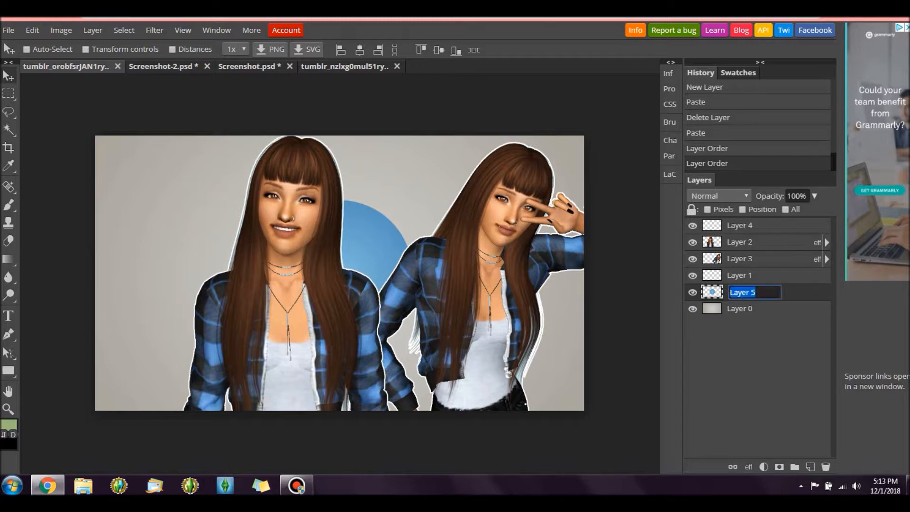
pyautogui.moveTo(369, 239); pyautogui.dragTo(203, 247)
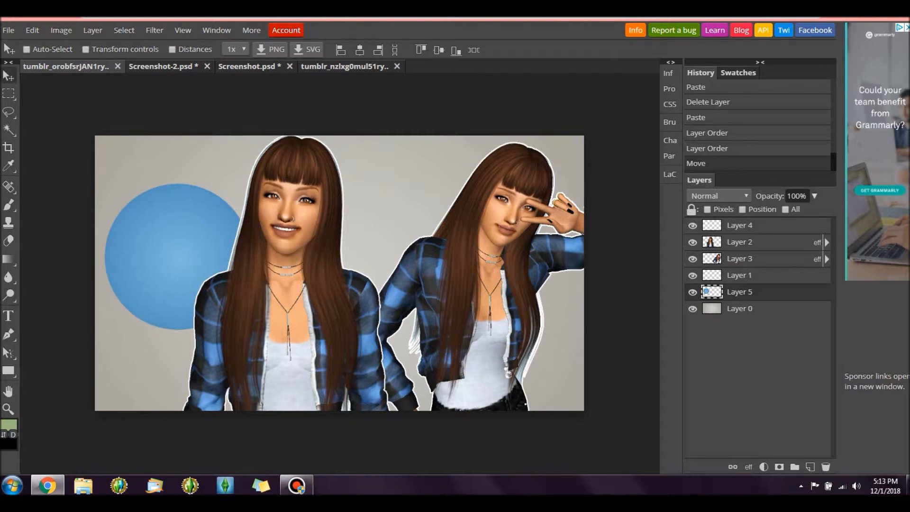
# Delete the blue circle layer and the two empty layers, Layer 1 and Layer 4.
pyautogui.press('Delete')
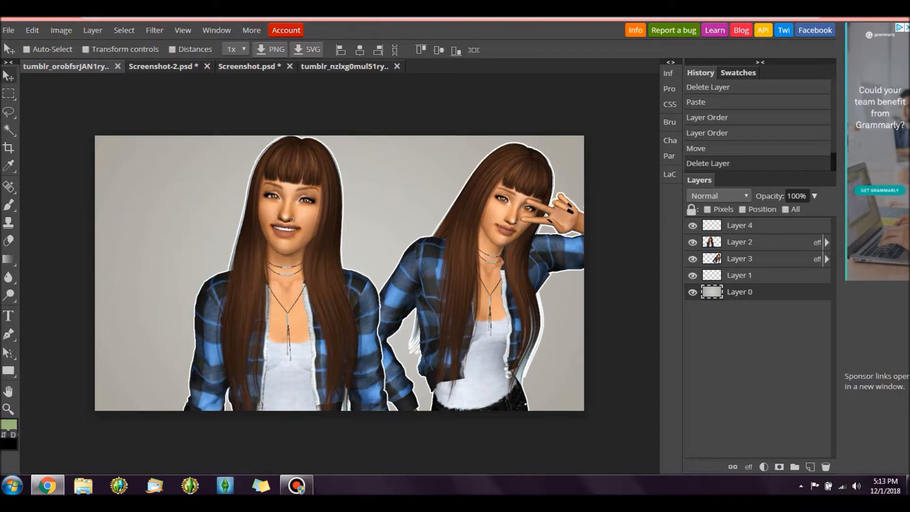
pyautogui.click(739, 275)
pyautogui.press('Delete')
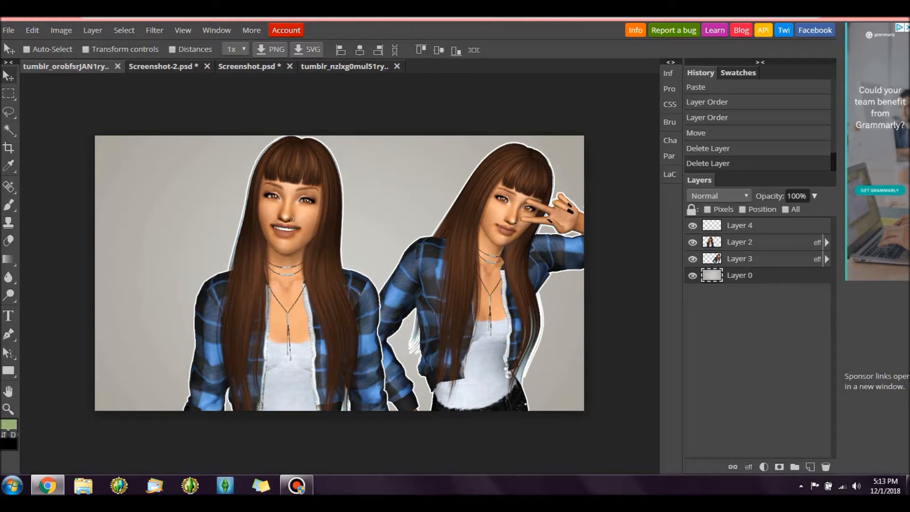
pyautogui.click(739, 225)
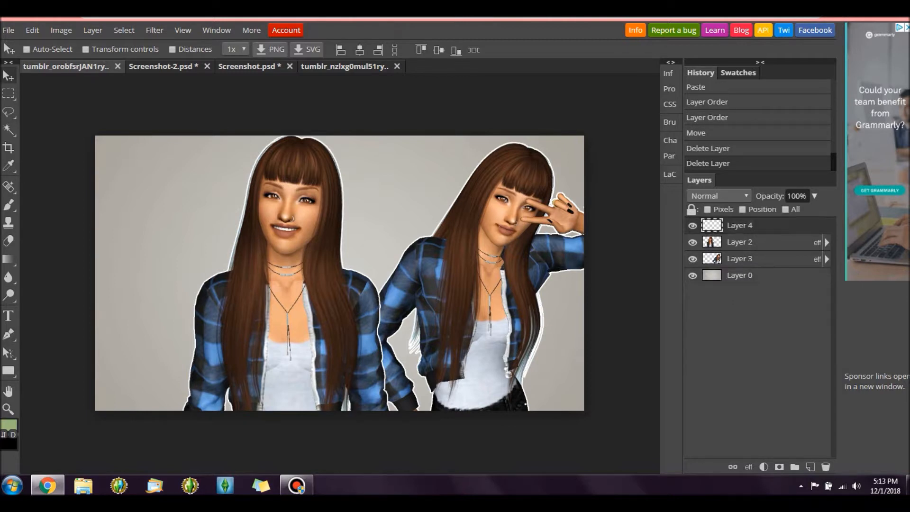
pyautogui.press('Delete')
# Add a new layer and draw a large ellipse shape spanning the full height and slightly more than the width of the canvas.
pyautogui.rightClick(8, 186)
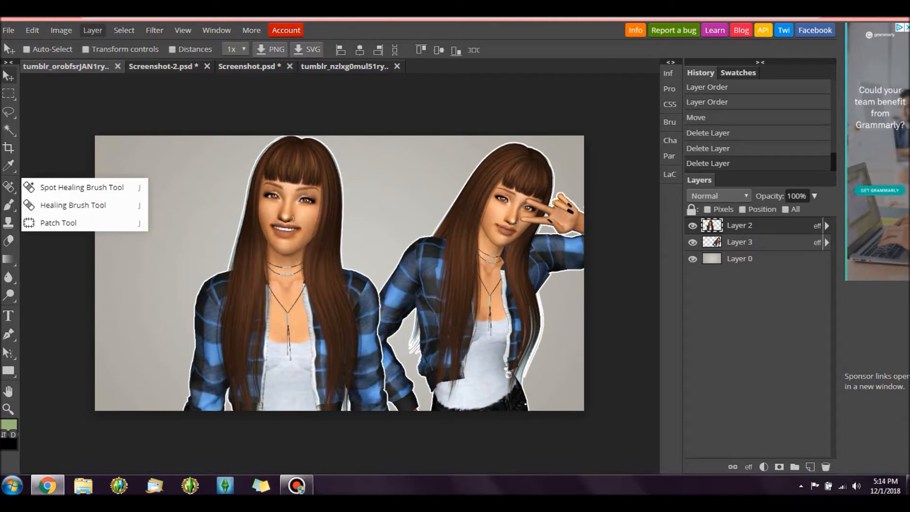
pyautogui.click(93, 30)
pyautogui.moveTo(102, 47)
pyautogui.click(228, 47)
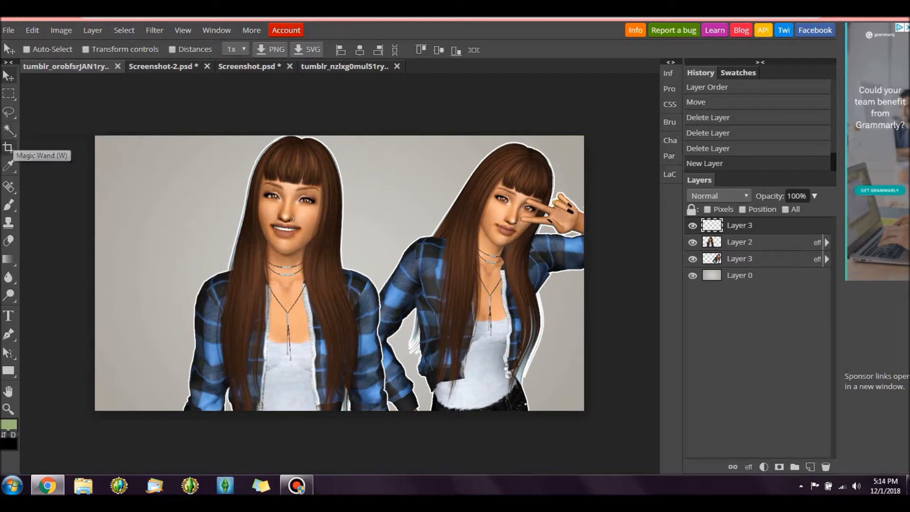
pyautogui.moveTo(9, 113)
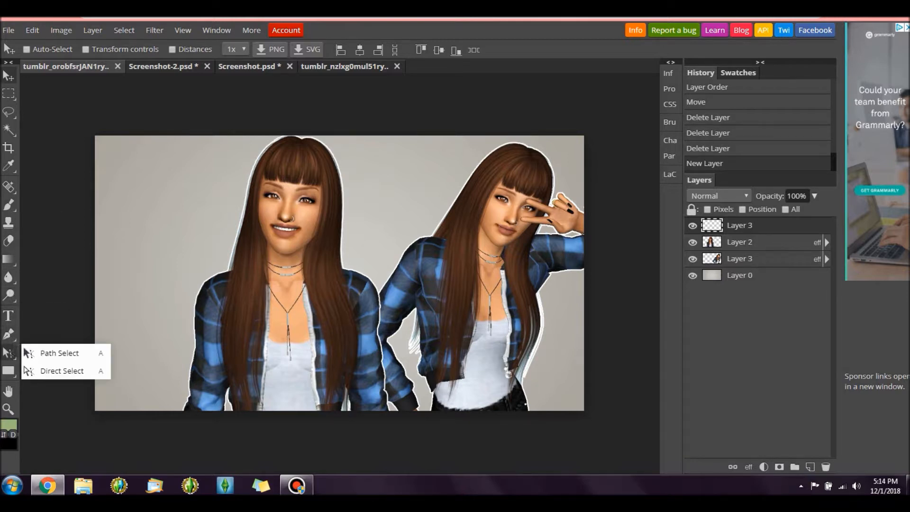
pyautogui.moveTo(9, 370)
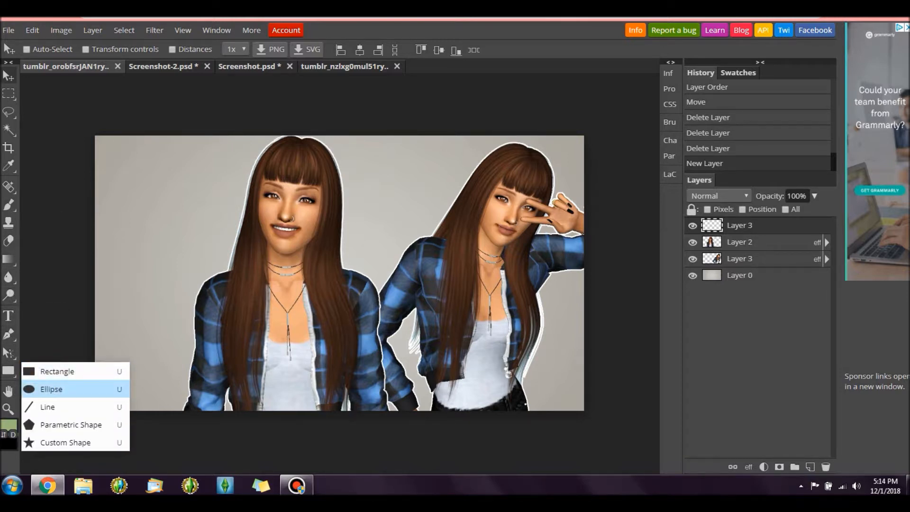
pyautogui.click(51, 389)
pyautogui.moveTo(96, 410); pyautogui.dragTo(601, 136)
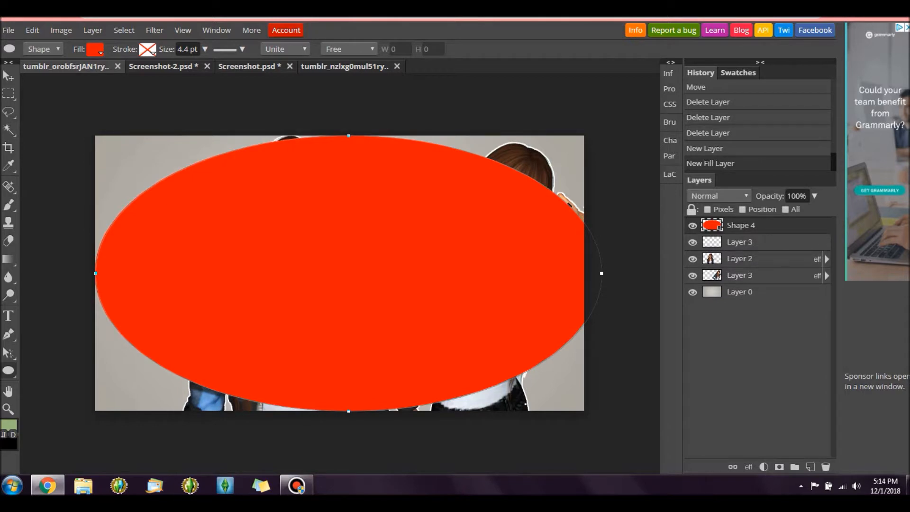
# Try a black-to-white gradient and no fill on the ellipse, and set its fill to solid white.
pyautogui.click(95, 49)
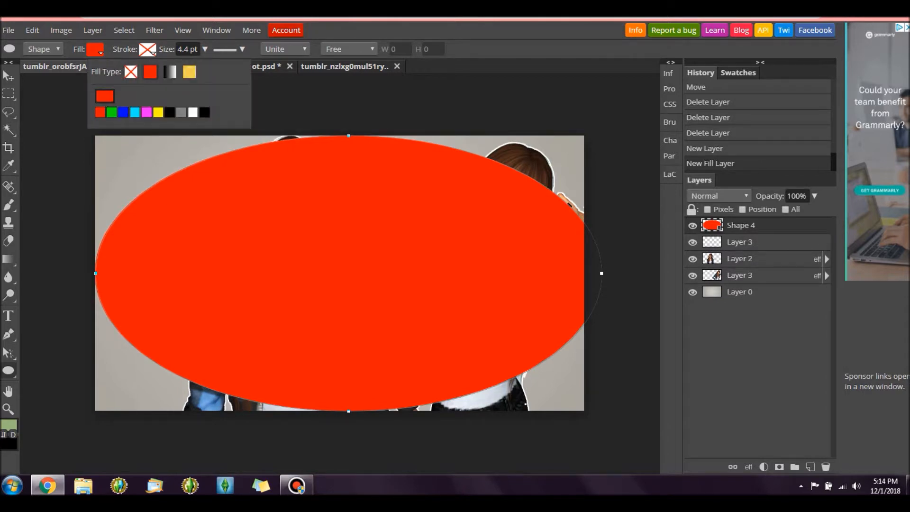
pyautogui.click(193, 111)
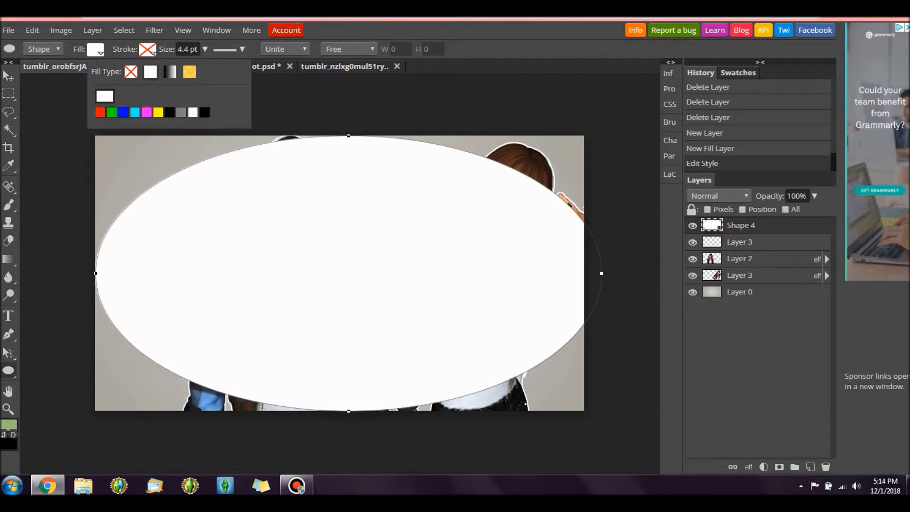
pyautogui.click(170, 72)
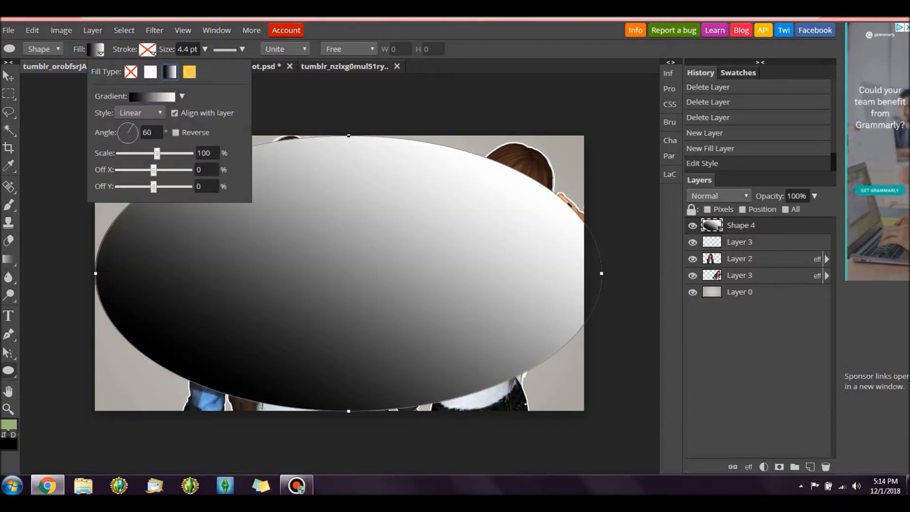
pyautogui.click(131, 72)
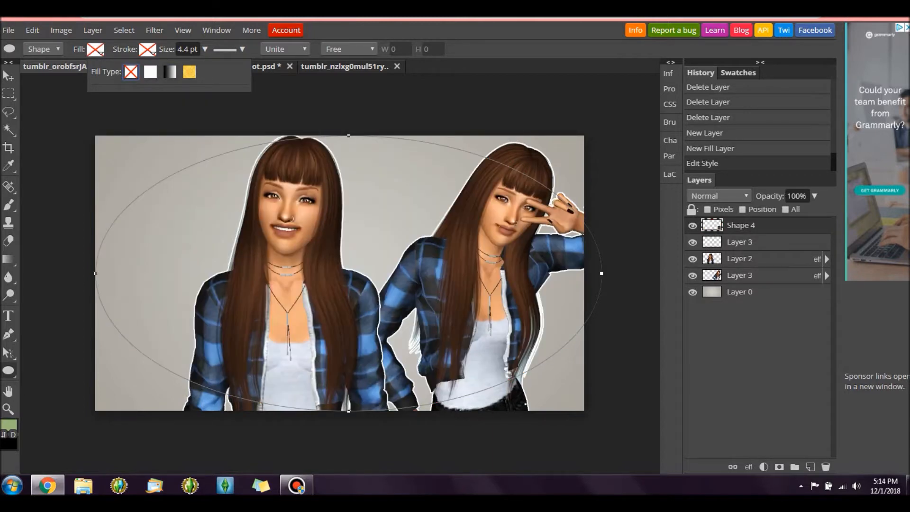
pyautogui.click(150, 72)
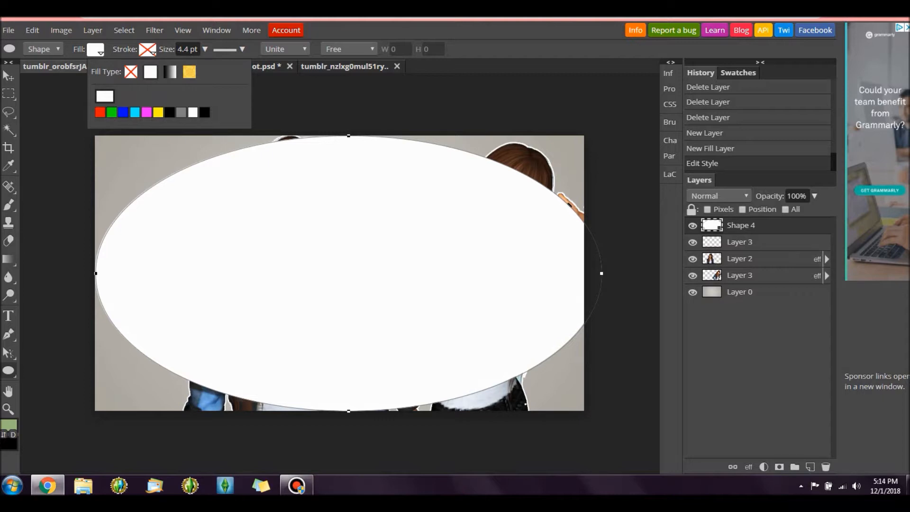
# Nudge the white ellipse left and scale it with Free Transform to 79.7% width and 87.1% height.
pyautogui.click(8, 75)
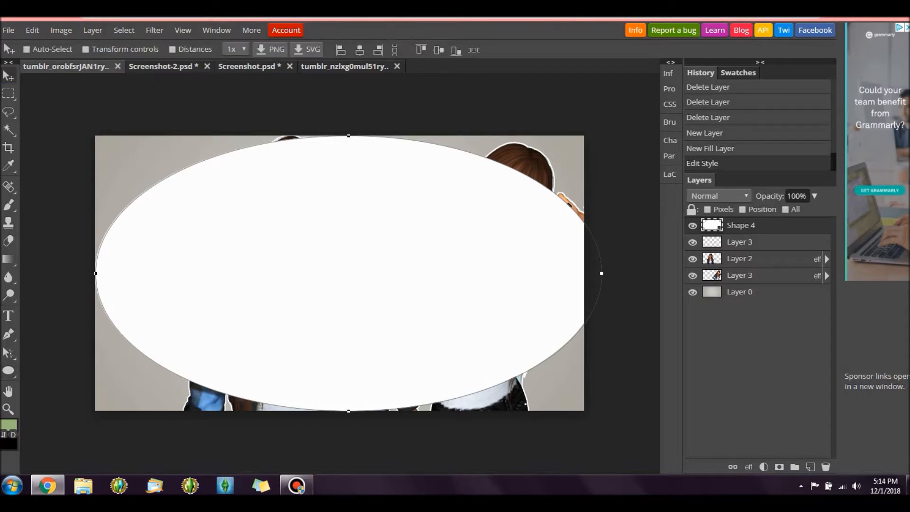
pyautogui.moveTo(349, 273)
pyautogui.mouseDown()
pyautogui.moveTo(429, 283)
pyautogui.moveTo(315, 274)
pyautogui.moveTo(365, 273)
pyautogui.moveTo(344, 272)
pyautogui.mouseUp()
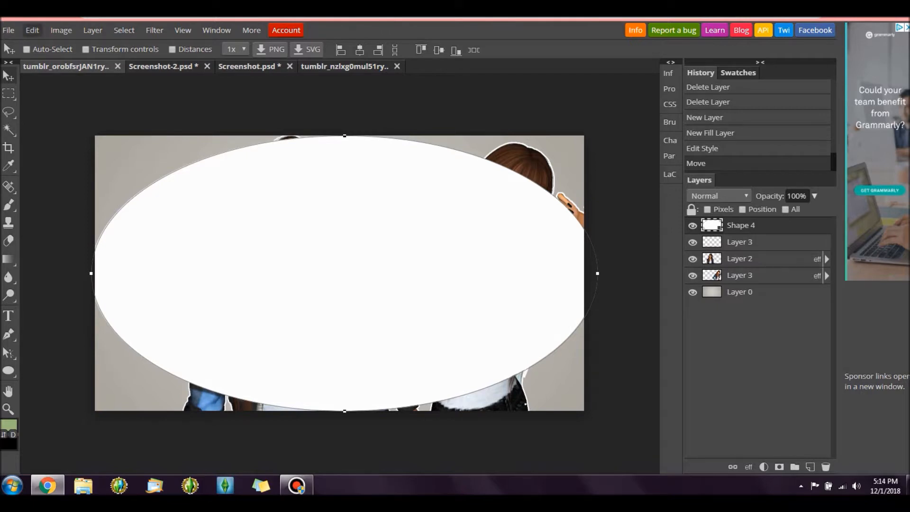
pyautogui.click(33, 30)
pyautogui.click(48, 238)
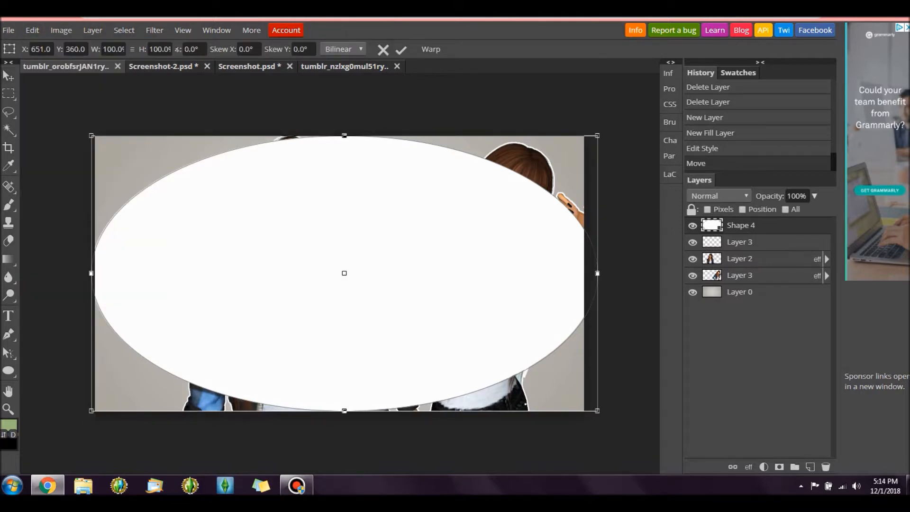
pyautogui.moveTo(343, 136); pyautogui.dragTo(344, 171)
pyautogui.moveTo(91, 291); pyautogui.dragTo(178, 290)
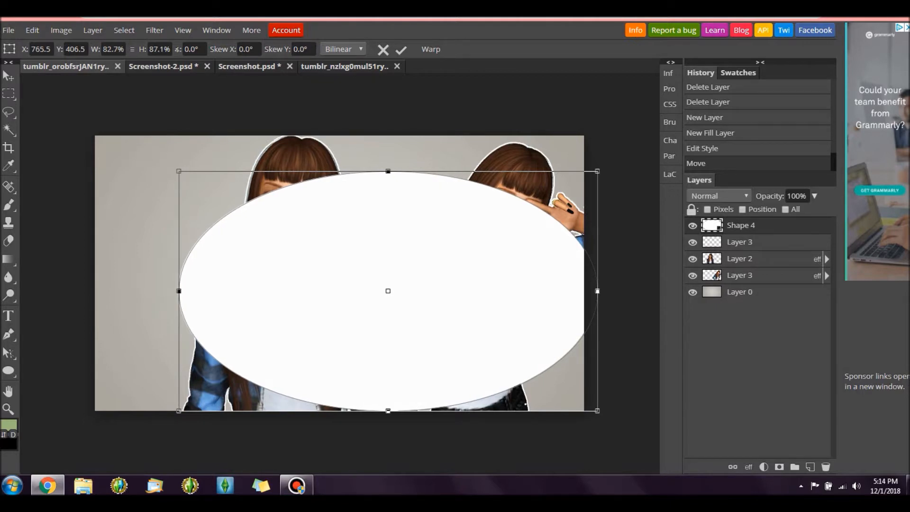
pyautogui.moveTo(597, 291); pyautogui.dragTo(582, 290)
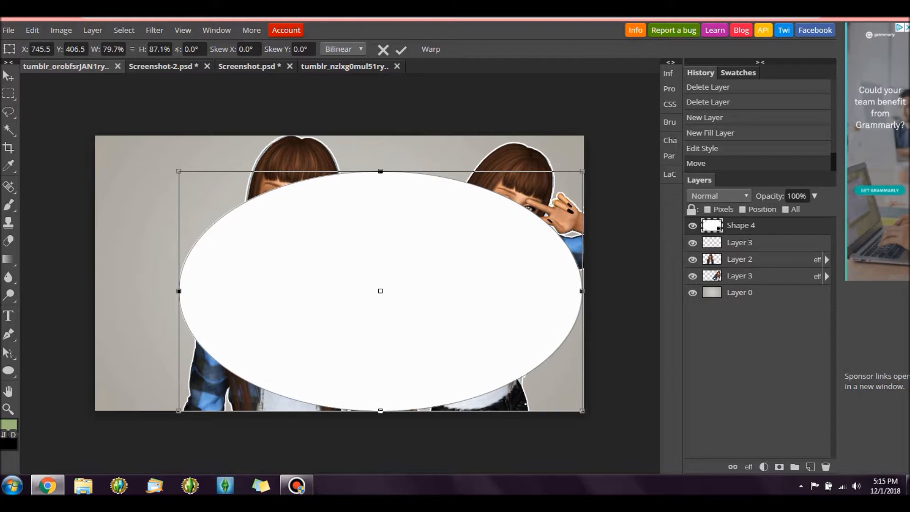
# Apply the ellipse's transform and reorder its layer behind both Sims, directly above the gradient background.
pyautogui.click(92, 30)
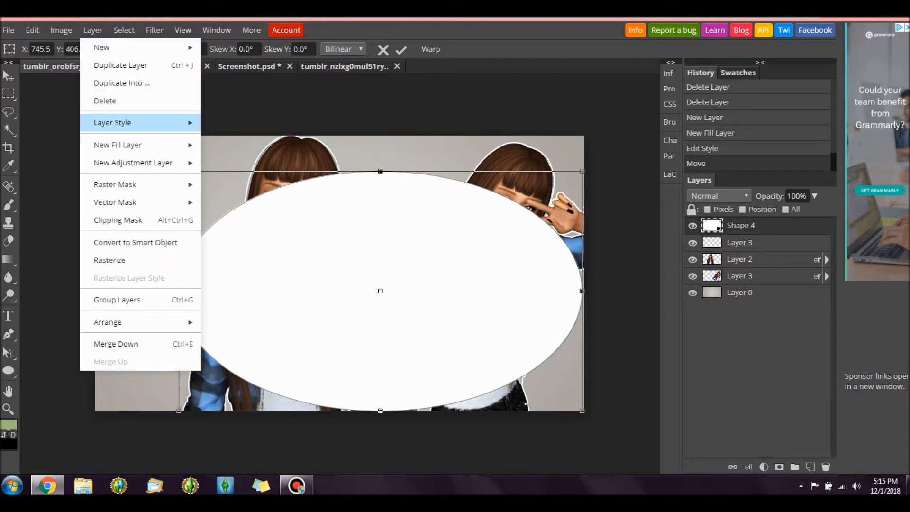
pyautogui.moveTo(109, 323)
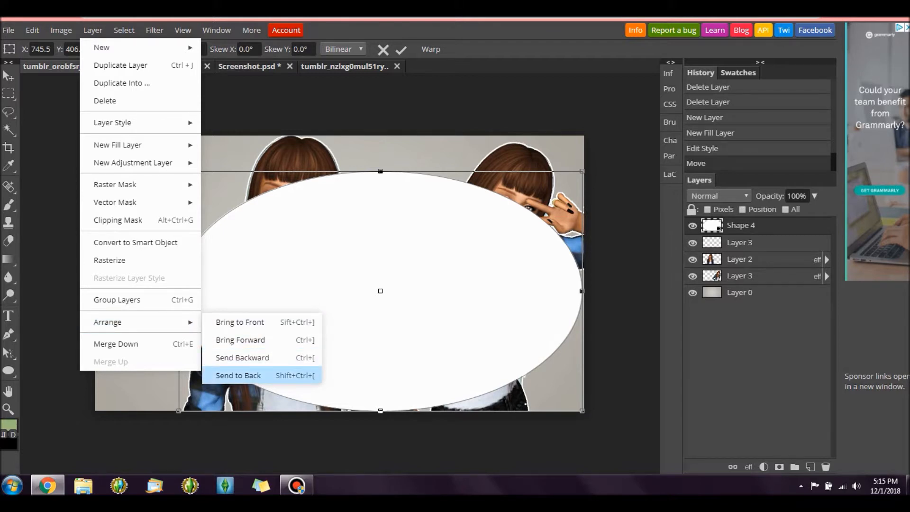
pyautogui.click(238, 375)
pyautogui.hotkey('ctrl', ']')
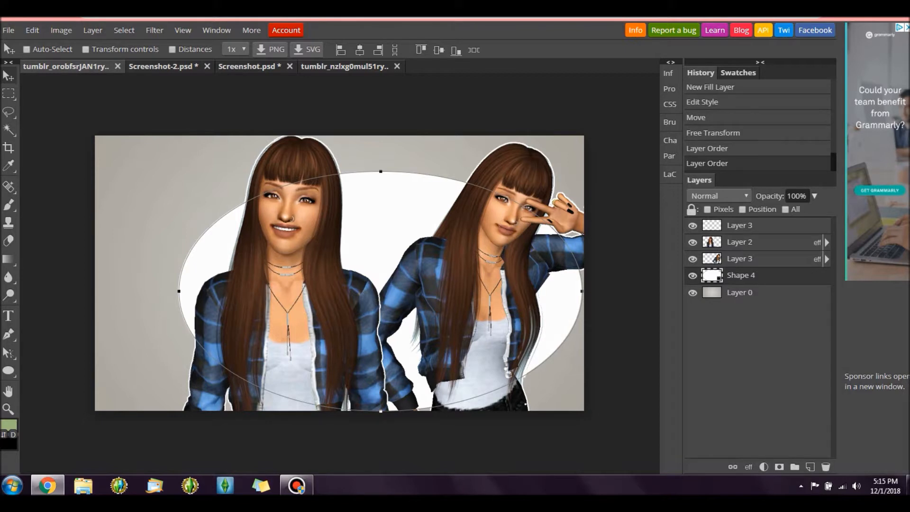
# Shift the white ellipse slightly left behind the two Sims.
pyautogui.hotkey('shift', 'Left')
pyautogui.hotkey('shift', 'Left')
pyautogui.hotkey('shift', 'Left')
pyautogui.hotkey('shift', 'Left')
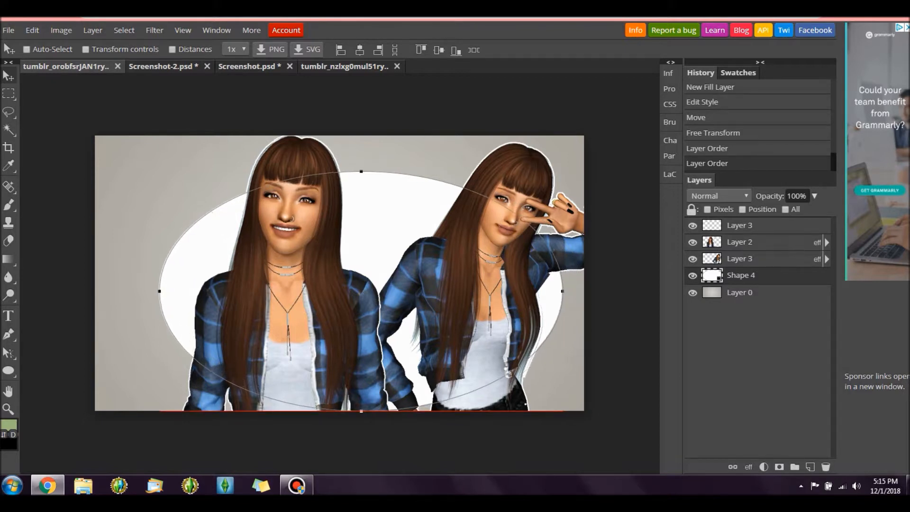
pyautogui.press('Left')
pyautogui.press('Left')
pyautogui.press('Left')
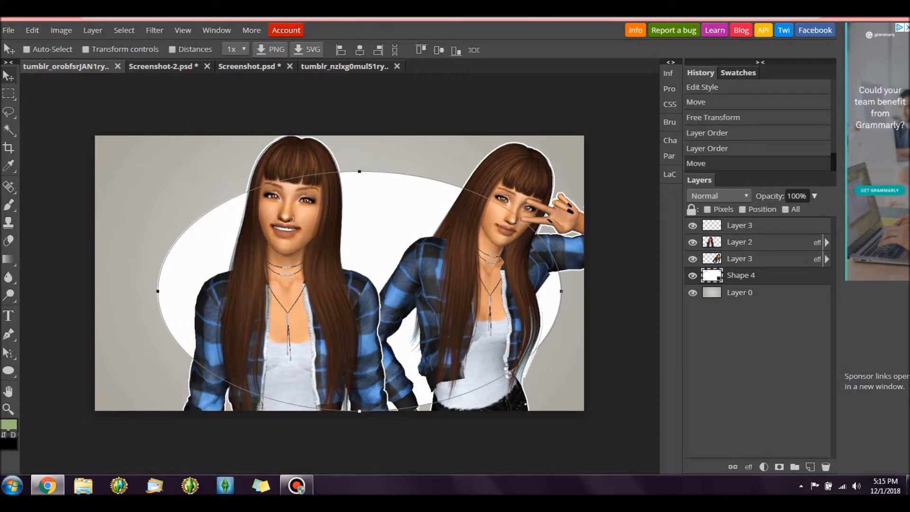
# Scale the white ellipse with Free Transform to 86.4% width and 83.4% height.
pyautogui.click(61, 30)
pyautogui.moveTo(81, 180)
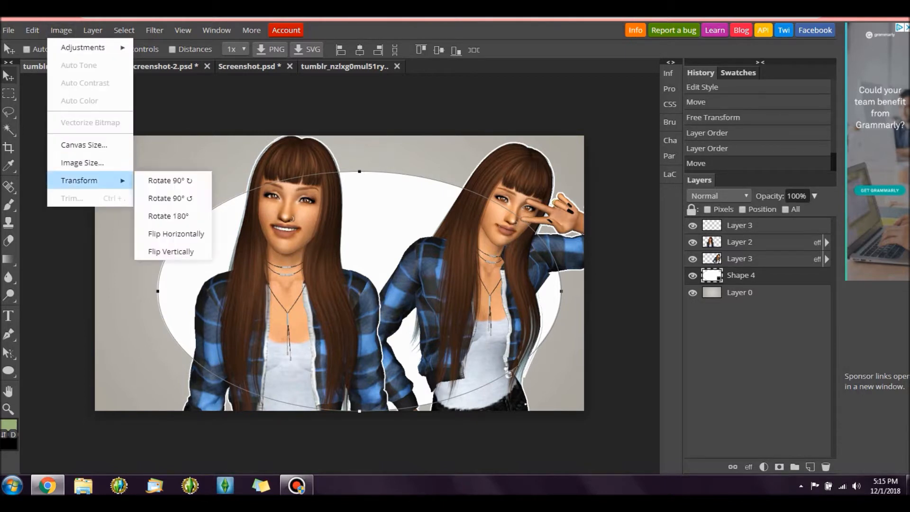
pyautogui.click(32, 30)
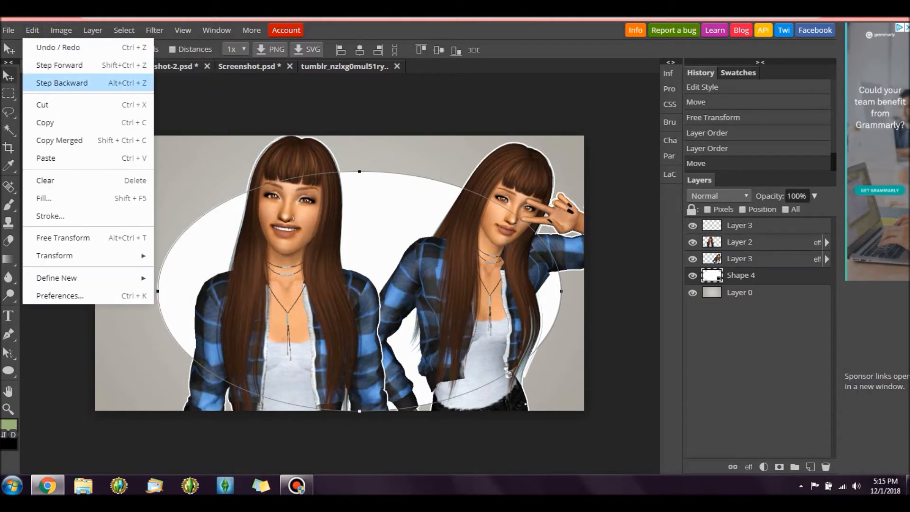
pyautogui.click(63, 237)
pyautogui.moveTo(359, 171); pyautogui.dragTo(359, 210)
pyautogui.moveTo(157, 310); pyautogui.dragTo(194, 310)
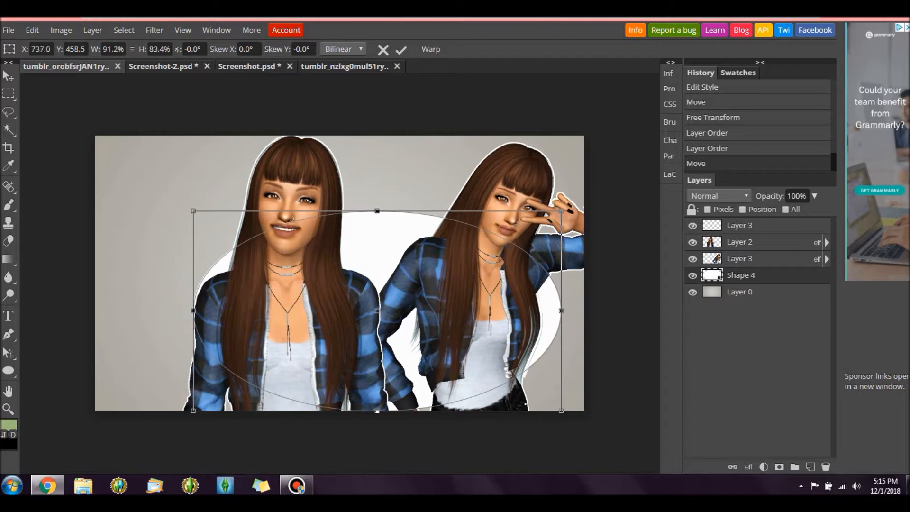
pyautogui.moveTo(560, 310); pyautogui.dragTo(541, 310)
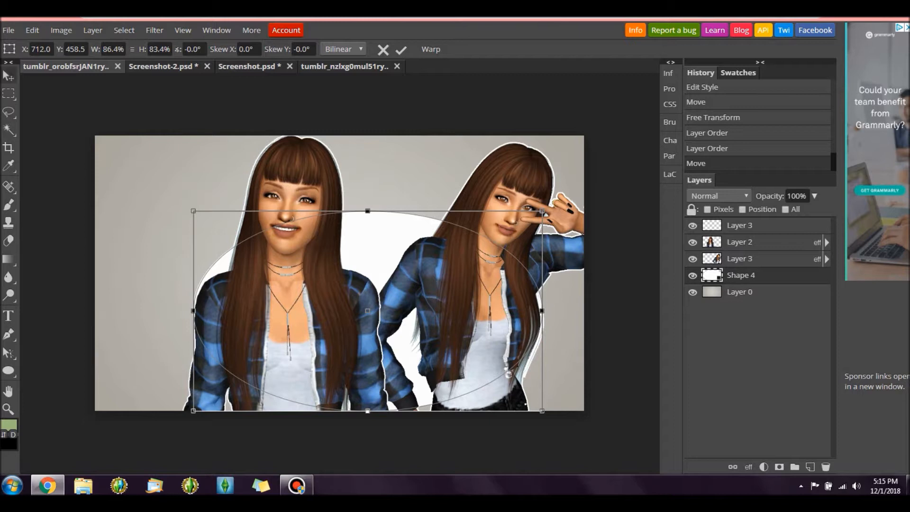
pyautogui.press('Return')
# Delete the white ellipse layer from behind the two Sims.
pyautogui.click(123, 30)
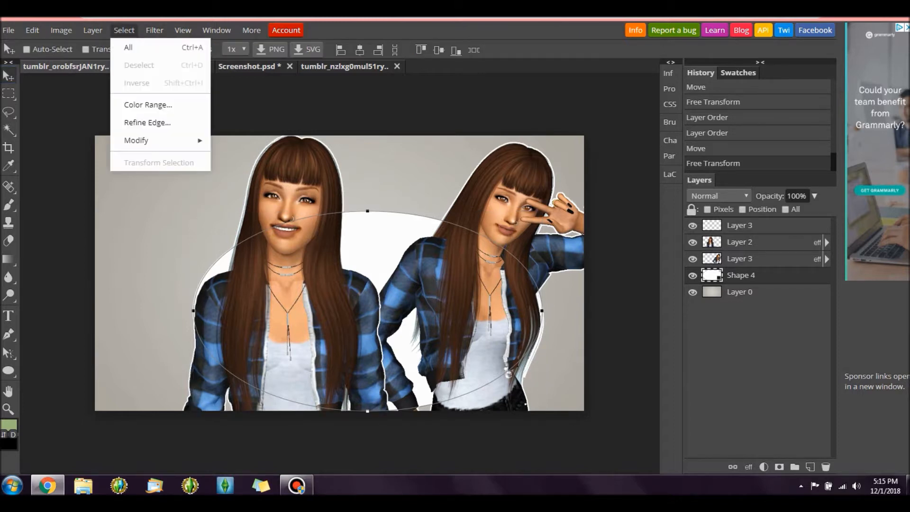
pyautogui.press('Escape')
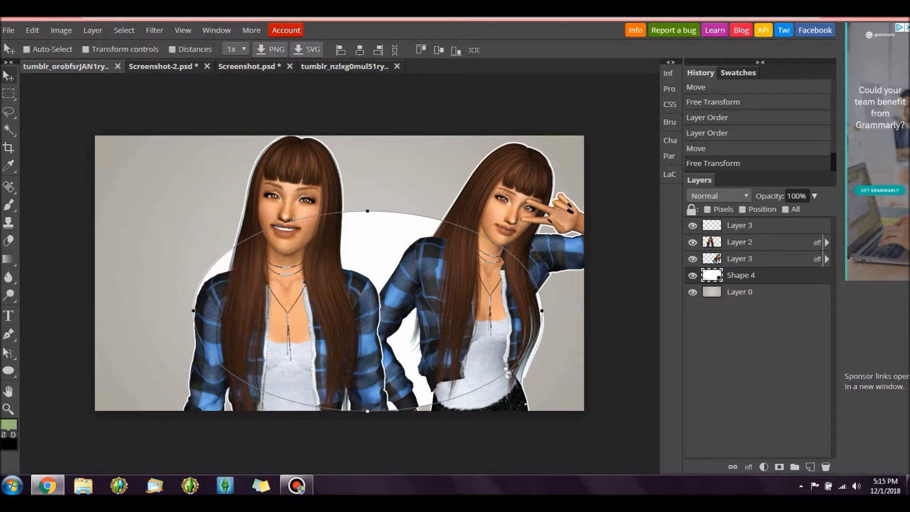
pyautogui.press('Delete')
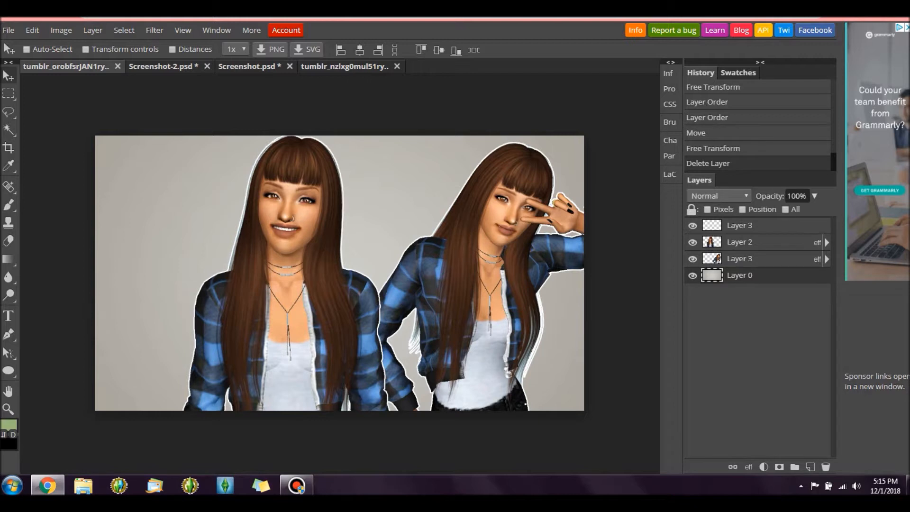
# Export the thumbnail as a 1280 by 720 px JPG at 50% quality.
pyautogui.click(9, 30)
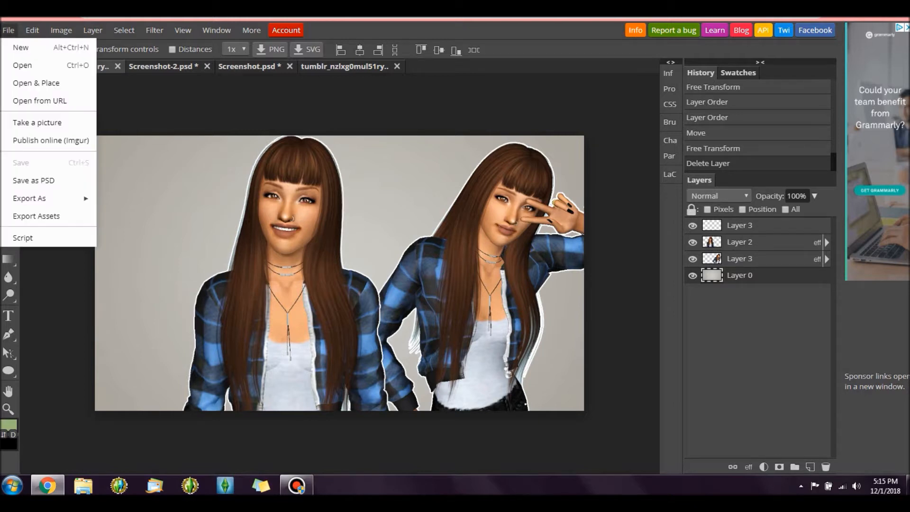
pyautogui.moveTo(47, 198)
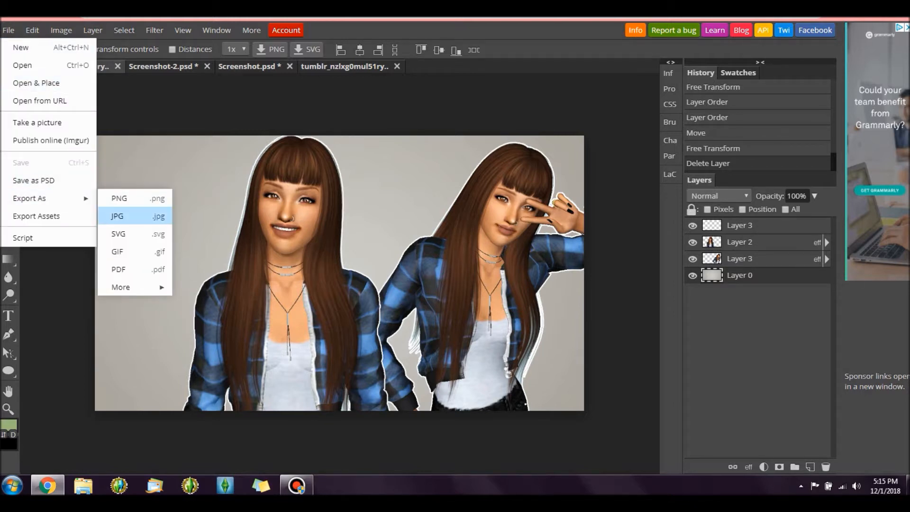
pyautogui.click(142, 216)
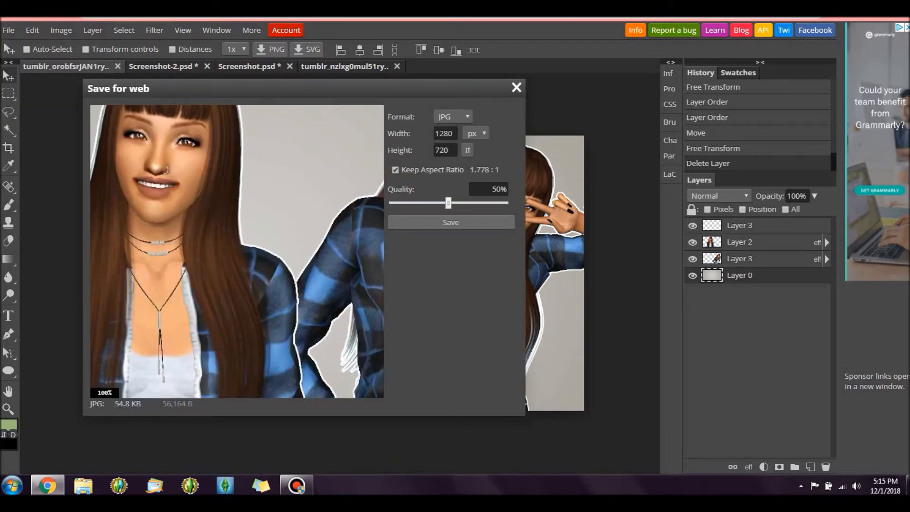
pyautogui.click(450, 222)
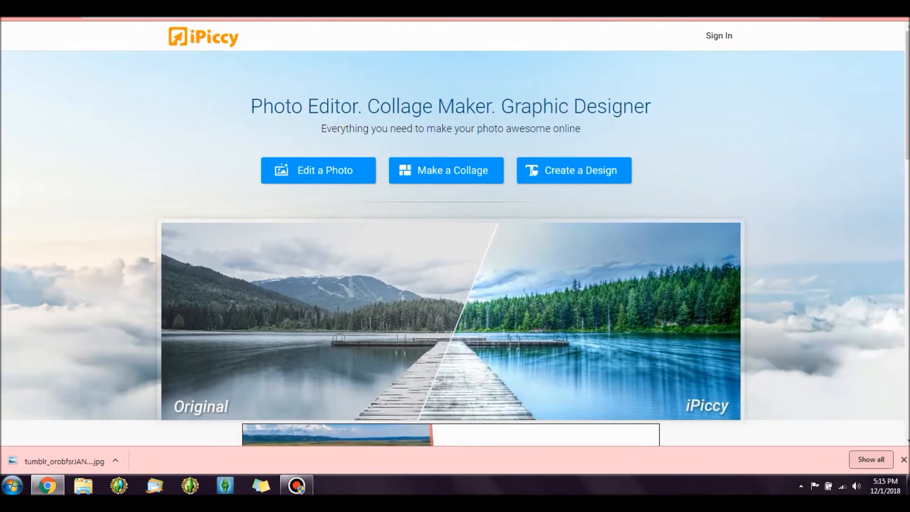
# Switch to iPiccy and open the exported JPG in its photo editor.
pyautogui.click(309, 170)
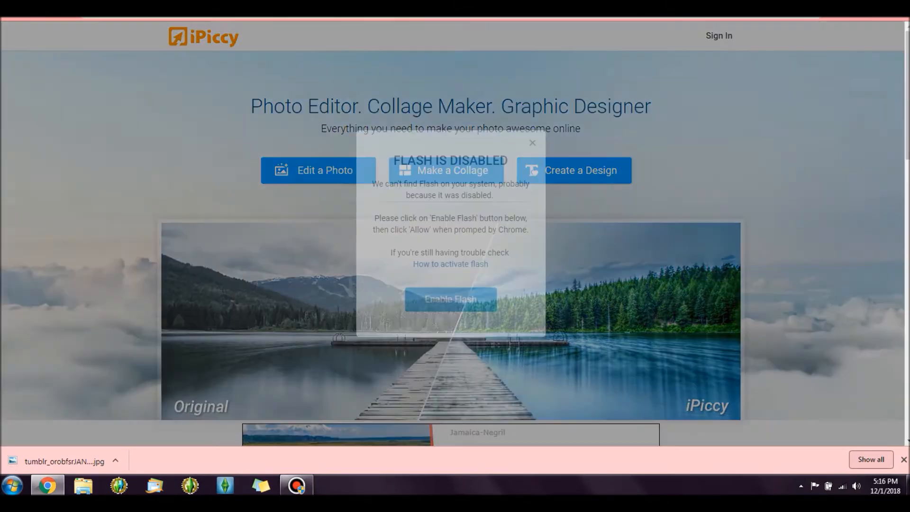
pyautogui.click(532, 143)
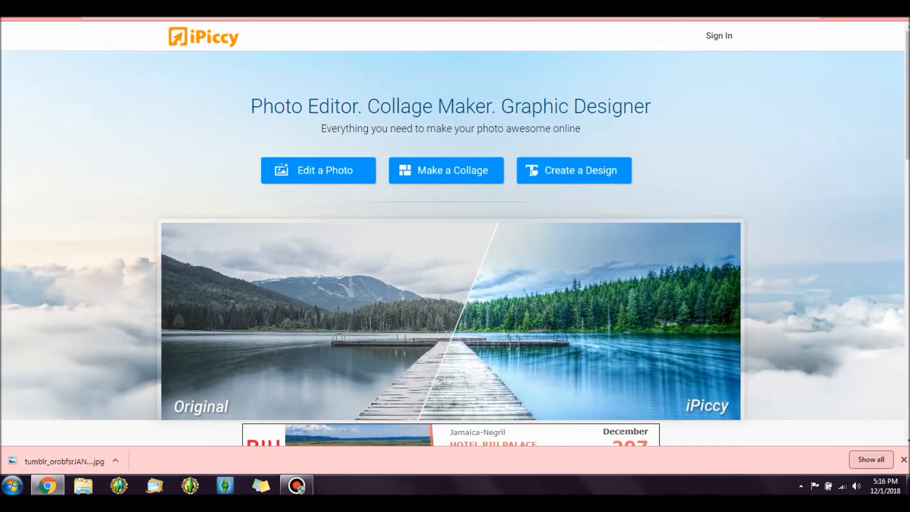
pyautogui.click(309, 170)
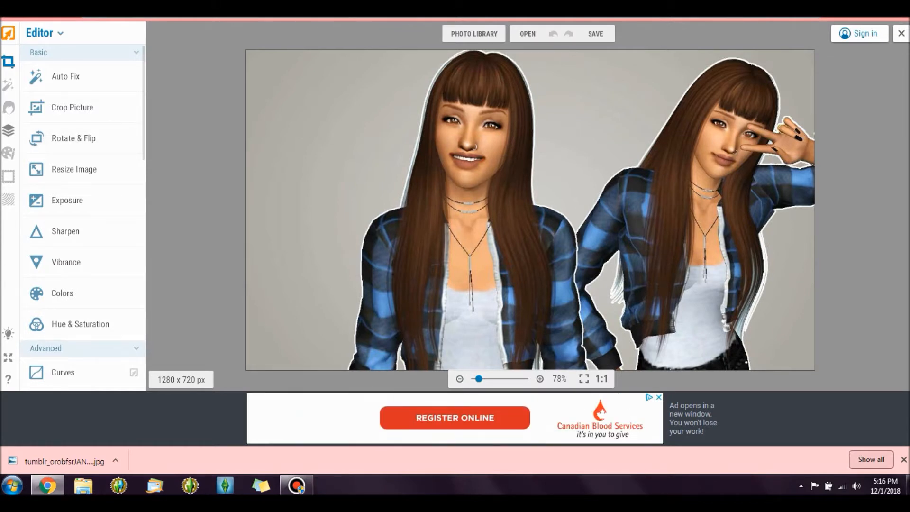
# Upload The_Sims_3_Logo from the Sims folder and add it to the thumbnail as an image layer.
pyautogui.click(9, 130)
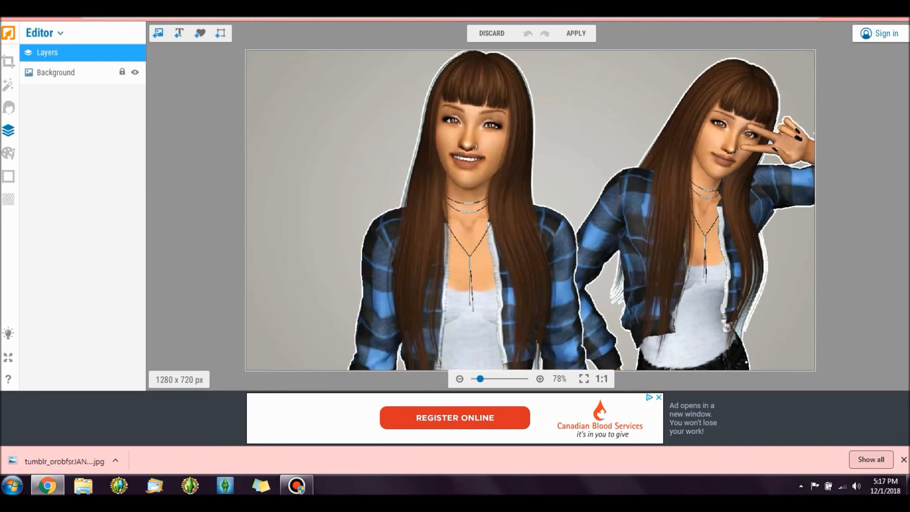
pyautogui.click(158, 33)
pyautogui.click(52, 73)
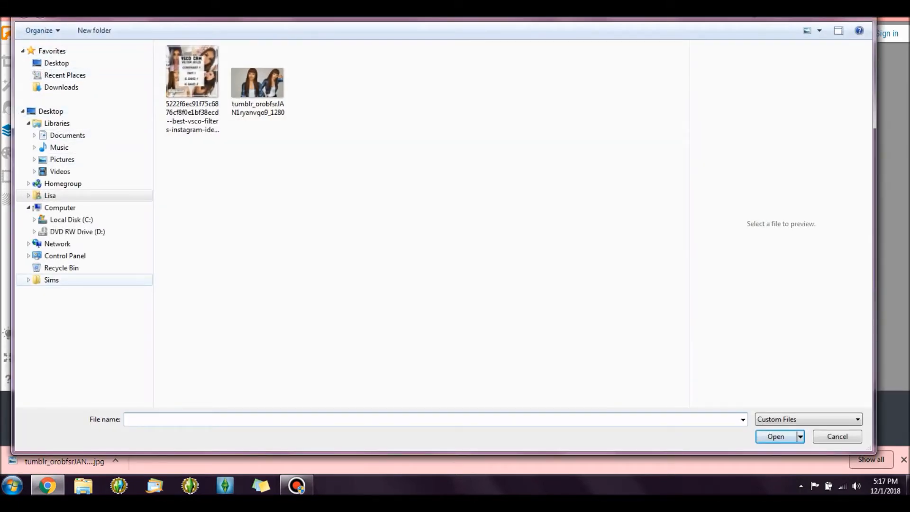
pyautogui.click(51, 280)
pyautogui.doubleClick(454, 76)
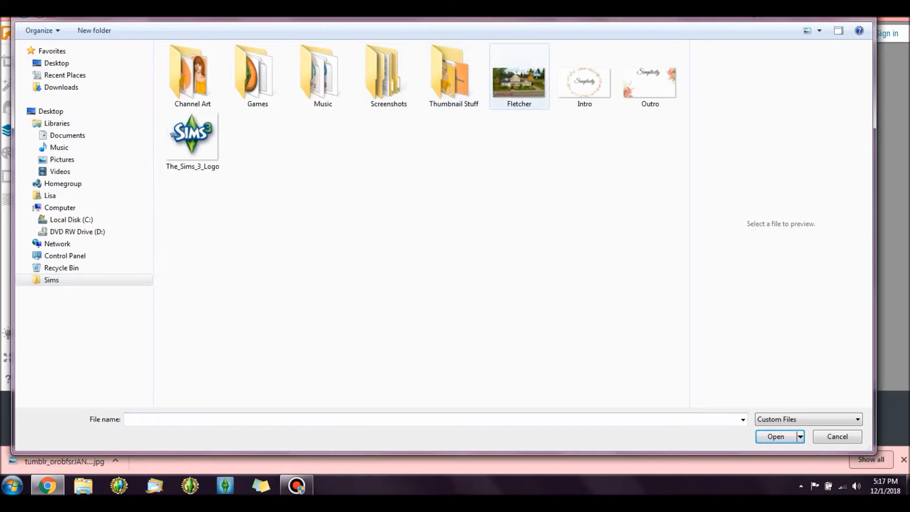
pyautogui.doubleClick(195, 137)
pyautogui.click(51, 116)
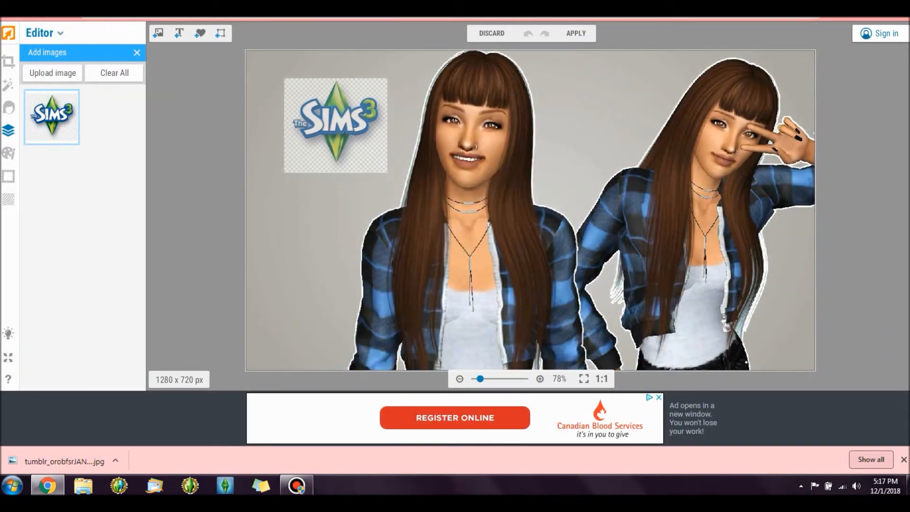
# Place the Sims 3 logo, slightly enlarged and tilted clockwise, between the two Sims' heads and enable its color tint.
pyautogui.moveTo(287, 92); pyautogui.dragTo(283, 87)
pyautogui.moveTo(347, 70)
pyautogui.mouseDown()
pyautogui.moveTo(362, 71)
pyautogui.moveTo(350, 69)
pyautogui.mouseUp()
pyautogui.moveTo(349, 129); pyautogui.dragTo(615, 121)
pyautogui.click(33, 231)
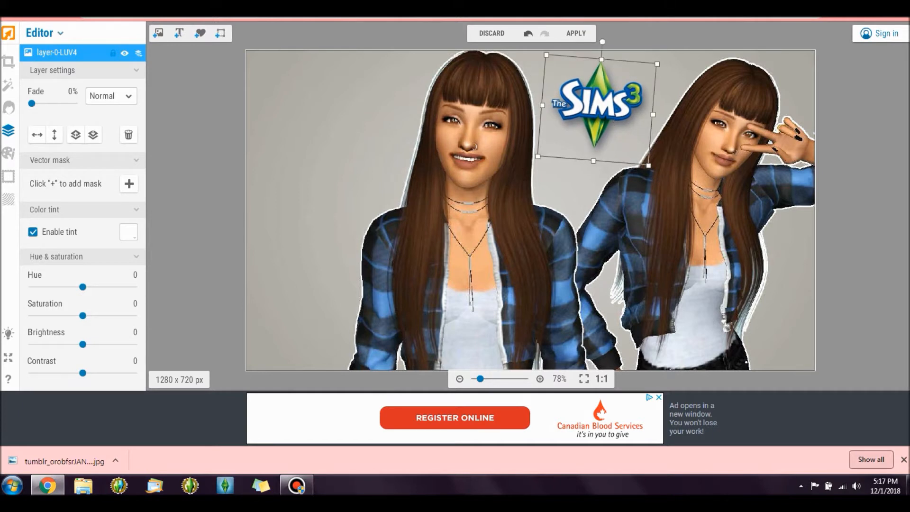
pyautogui.press('Escape')
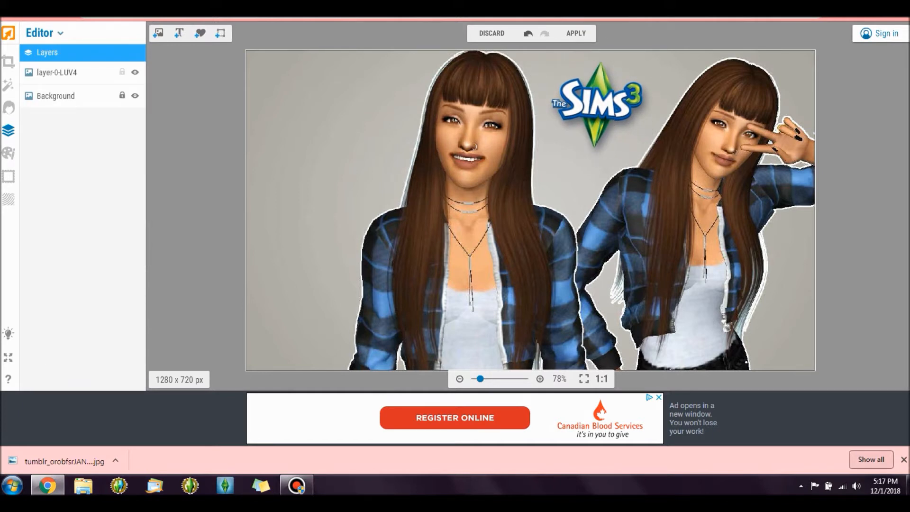
# Add the centered two-line text "How I Make / My Thumbnails" and place it left of the first Sim's head.
pyautogui.click(178, 33)
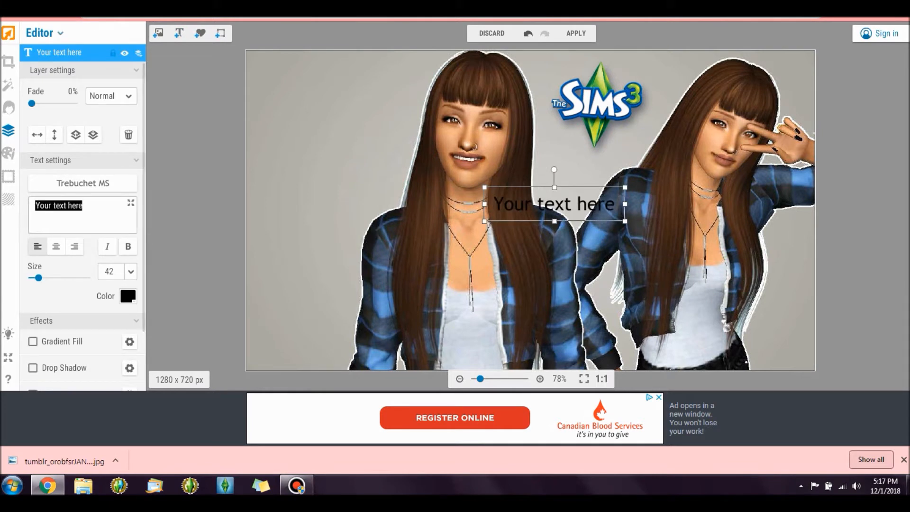
pyautogui.write('How I Make')
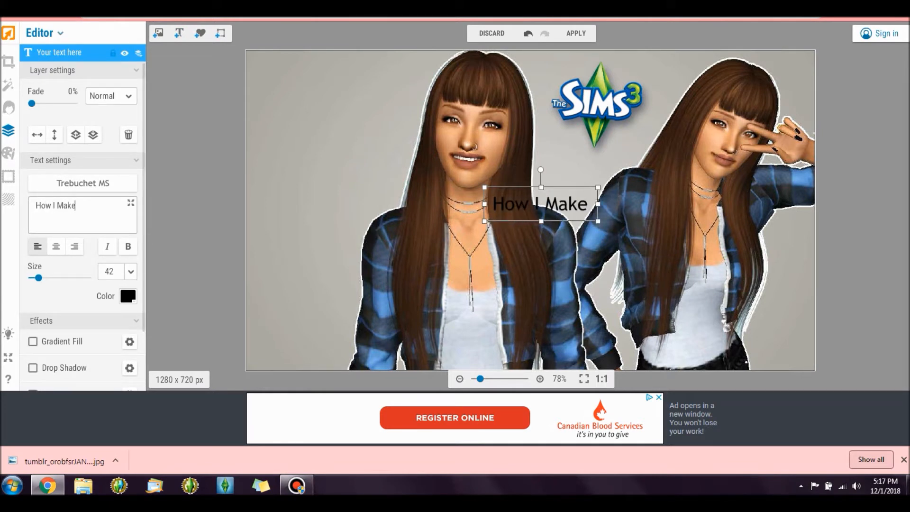
pyautogui.press('Return')
pyautogui.write('My Thumbnails')
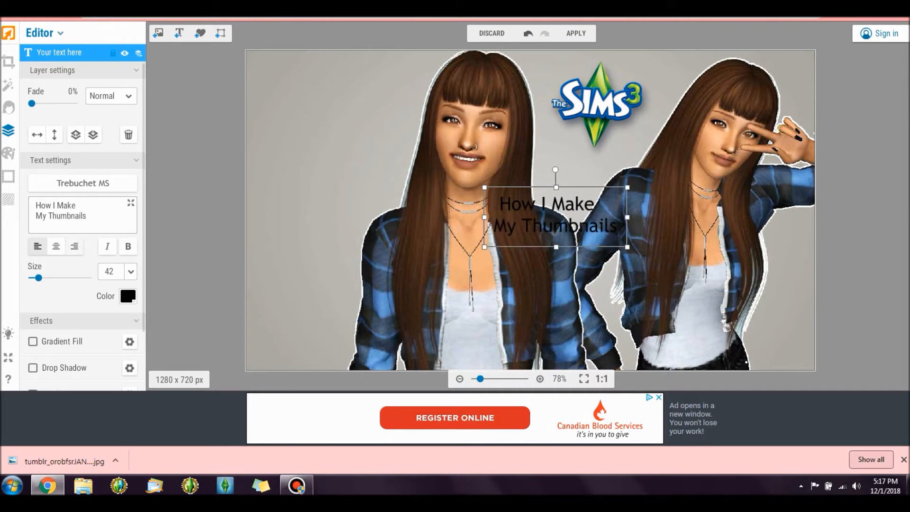
pyautogui.click(56, 246)
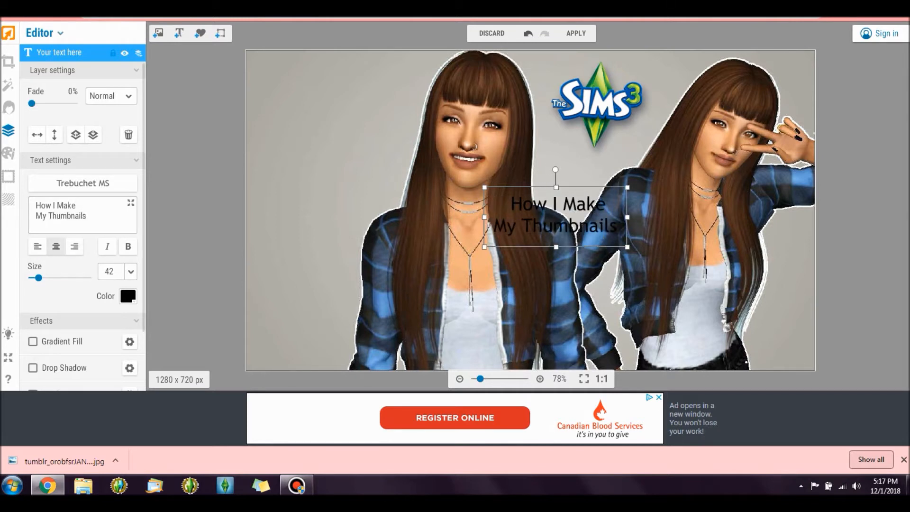
pyautogui.moveTo(579, 242); pyautogui.dragTo(357, 178)
# Set the title text to the local script font listed between Aharoni and Andalus.
pyautogui.click(83, 183)
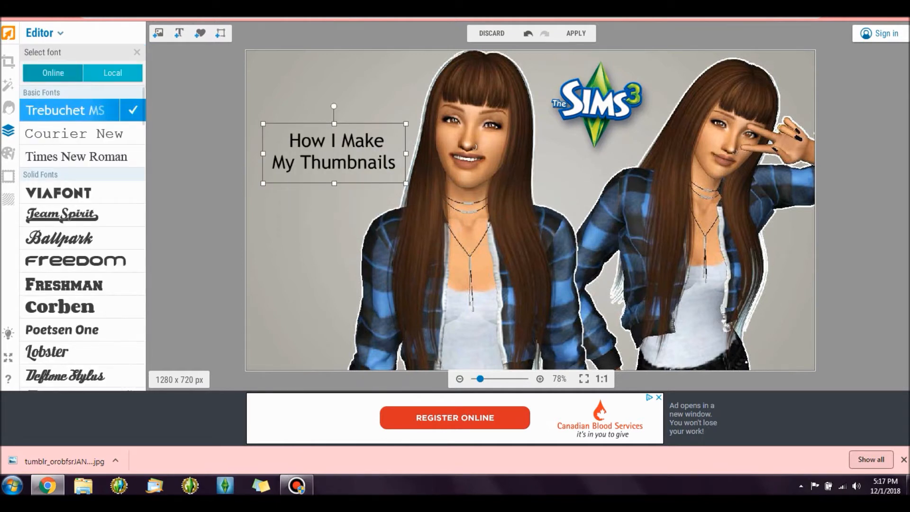
pyautogui.click(112, 73)
pyautogui.click(71, 120)
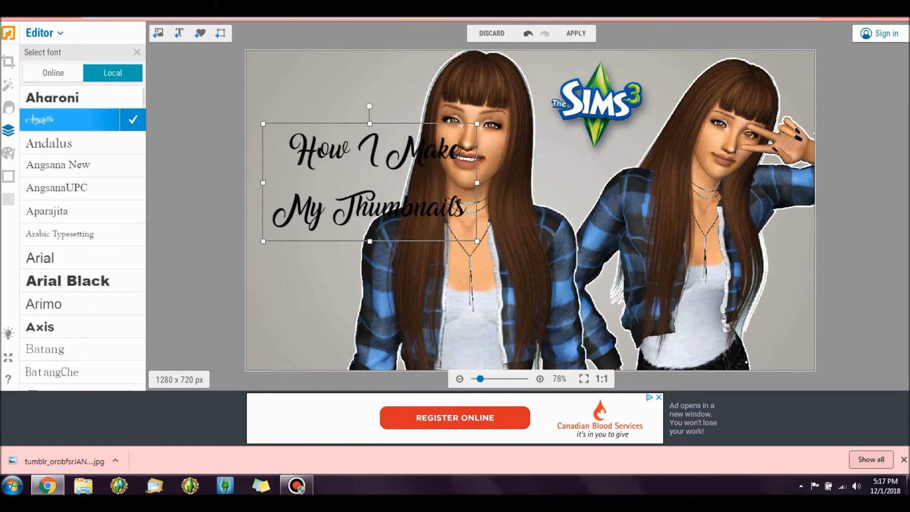
# Try Belinda script, MV Boli and other local handwriting fonts on the title text.
pyautogui.scroll(-3, 80, 236)
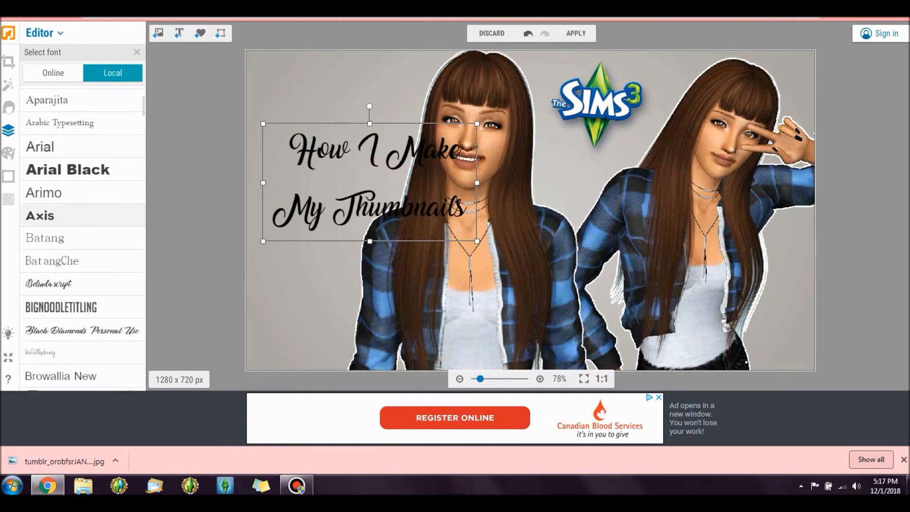
pyautogui.click(71, 284)
pyautogui.scroll(-4, 71, 283)
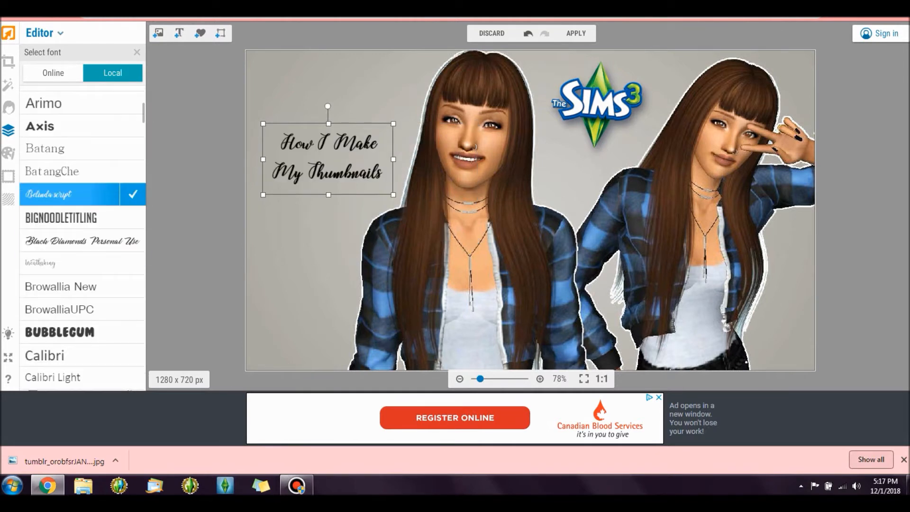
pyautogui.click(71, 189)
pyautogui.scroll(-10, 80, 237)
pyautogui.scroll(-15, 82, 236)
pyautogui.scroll(8, 82, 237)
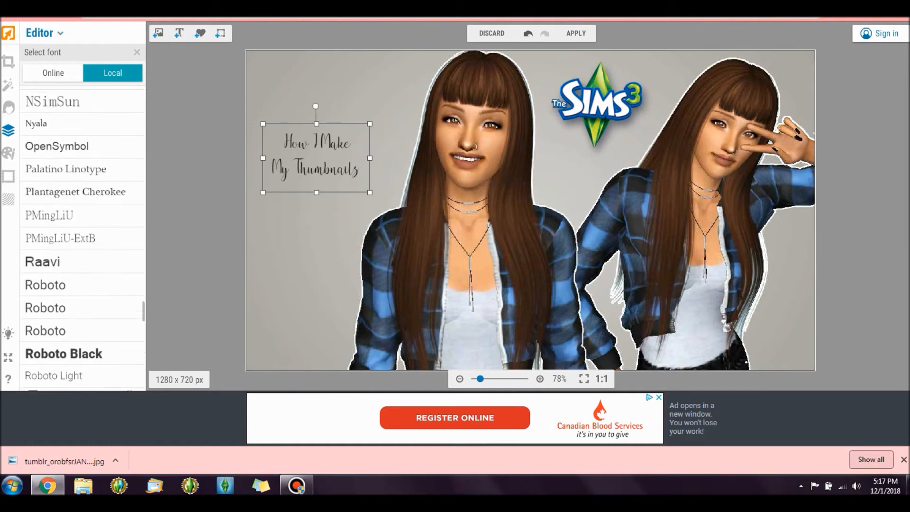
pyautogui.scroll(5, 81, 255)
pyautogui.click(71, 255)
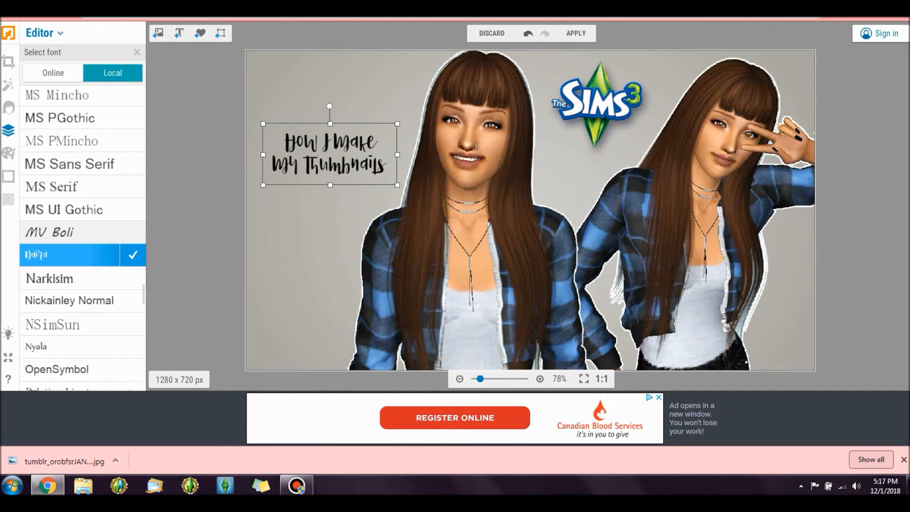
pyautogui.click(71, 233)
# Try Dark Larch and Black Diamonds Personal Use on the title, and reapply the script font listed just after Aharoni.
pyautogui.moveTo(143, 295); pyautogui.dragTo(143, 148)
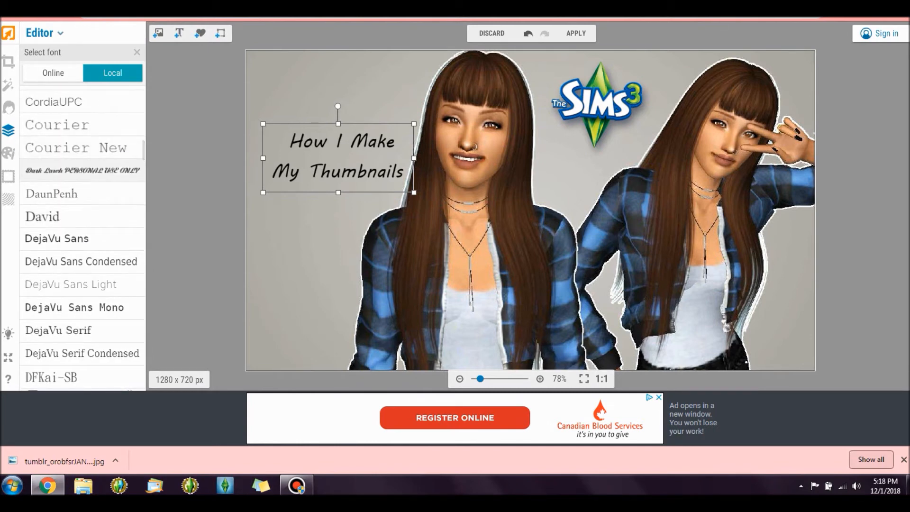
pyautogui.click(80, 170)
pyautogui.scroll(8, 80, 237)
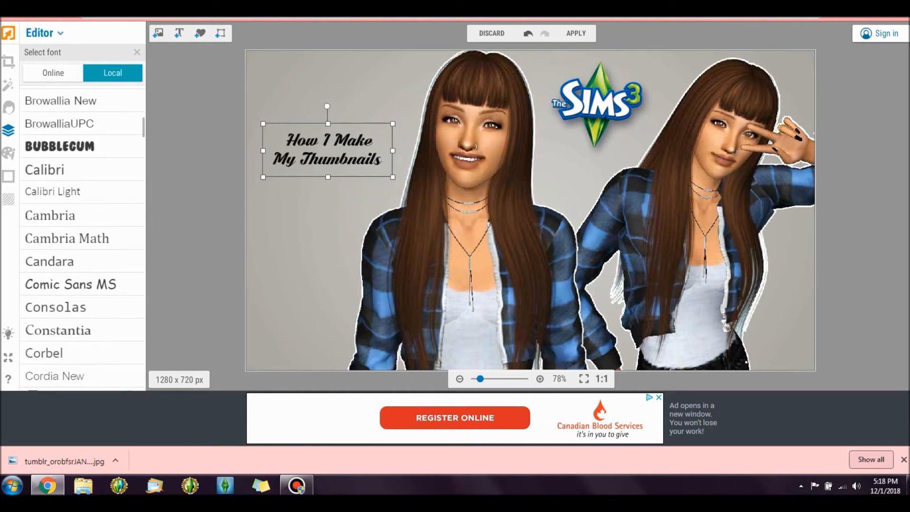
pyautogui.click(71, 128)
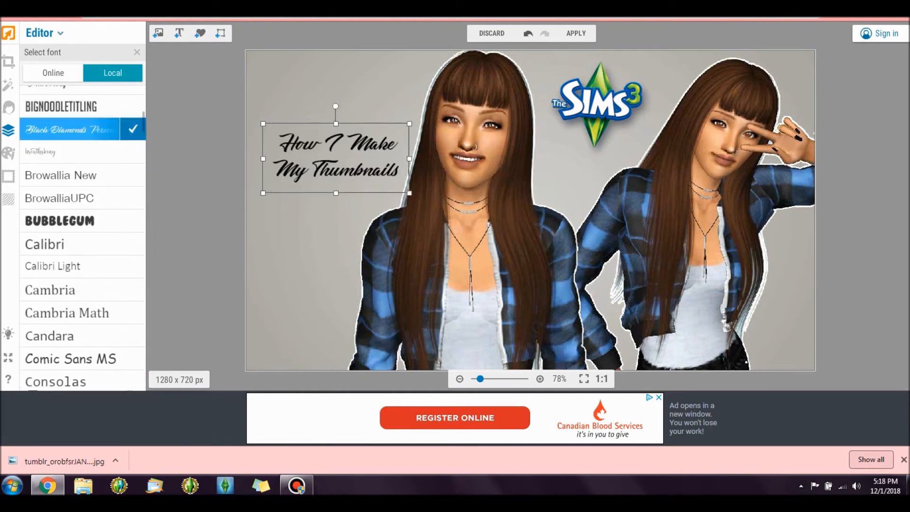
pyautogui.scroll(10, 81, 213)
pyautogui.click(71, 119)
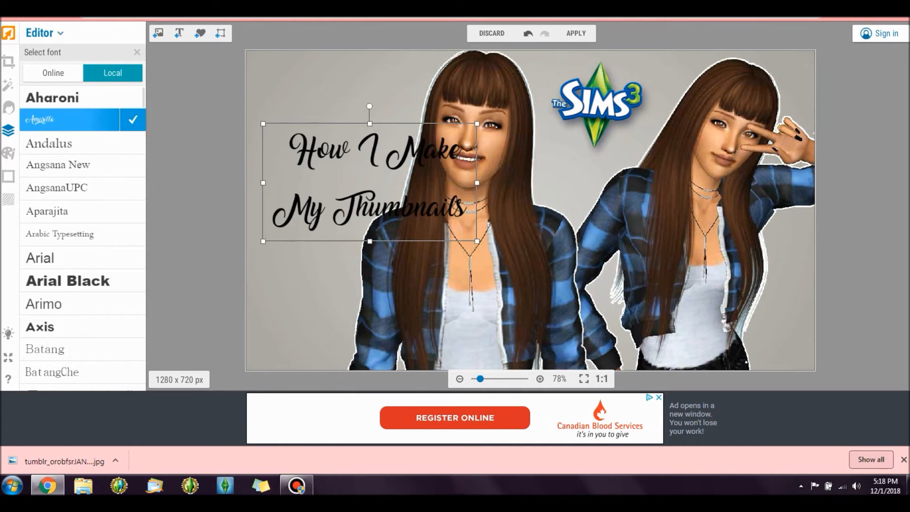
# Shrink the title text, tilt it counterclockwise, and fit it into the empty area left of the first Sim's head.
pyautogui.moveTo(365, 216); pyautogui.dragTo(309, 191)
pyautogui.moveTo(334, 91); pyautogui.dragTo(323, 92)
pyautogui.moveTo(351, 134); pyautogui.dragTo(342, 128)
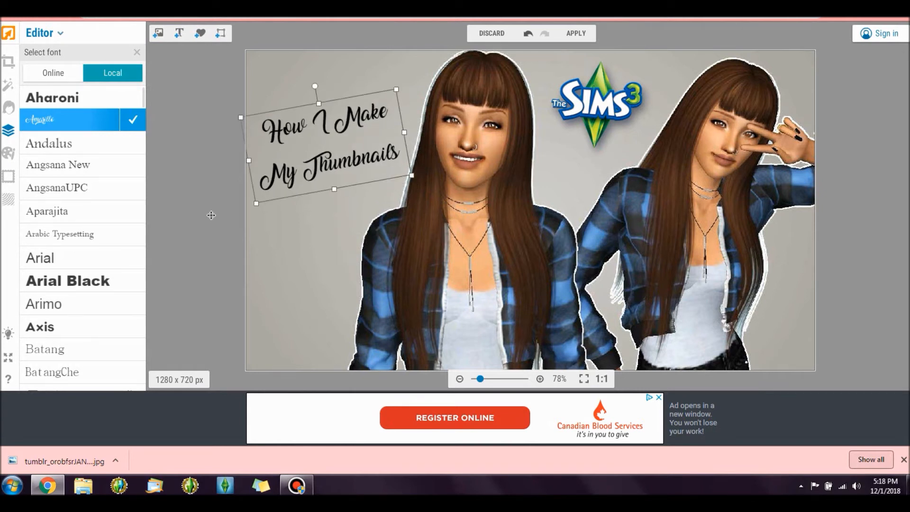
# Add a linear gradient fill to the title text and set the gradient's start color to white.
pyautogui.press('Escape')
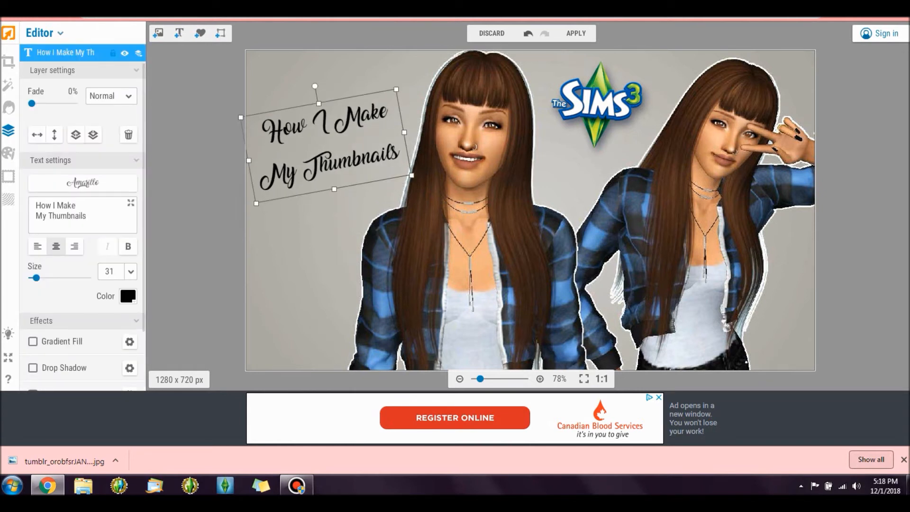
pyautogui.click(33, 341)
pyautogui.click(129, 341)
pyautogui.click(192, 137)
pyautogui.click(194, 180)
pyautogui.click(185, 166)
pyautogui.click(315, 152)
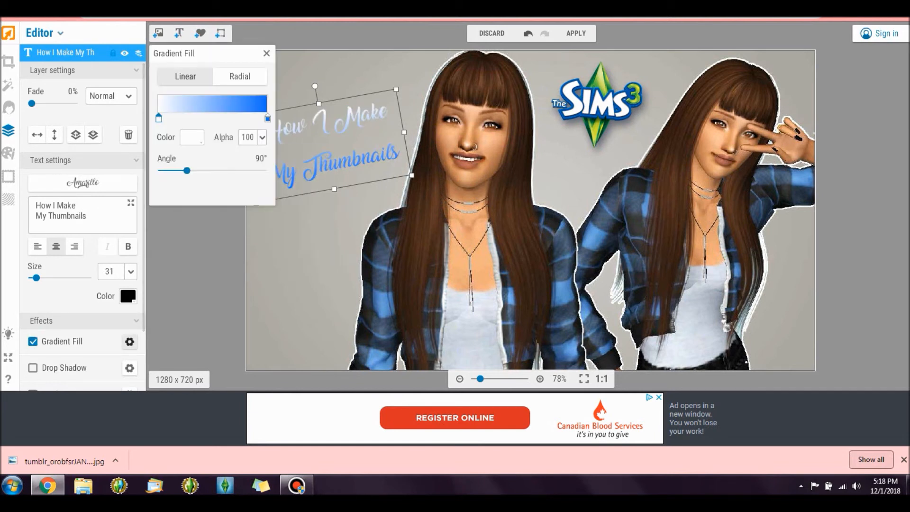
# Set the end color of the title's gradient fill to dark navy blue, 000066.
pyautogui.click(268, 118)
pyautogui.click(192, 136)
pyautogui.click(248, 197)
pyautogui.click(248, 190)
pyautogui.click(241, 183)
pyautogui.click(249, 190)
pyautogui.click(241, 176)
pyautogui.click(227, 183)
pyautogui.click(197, 183)
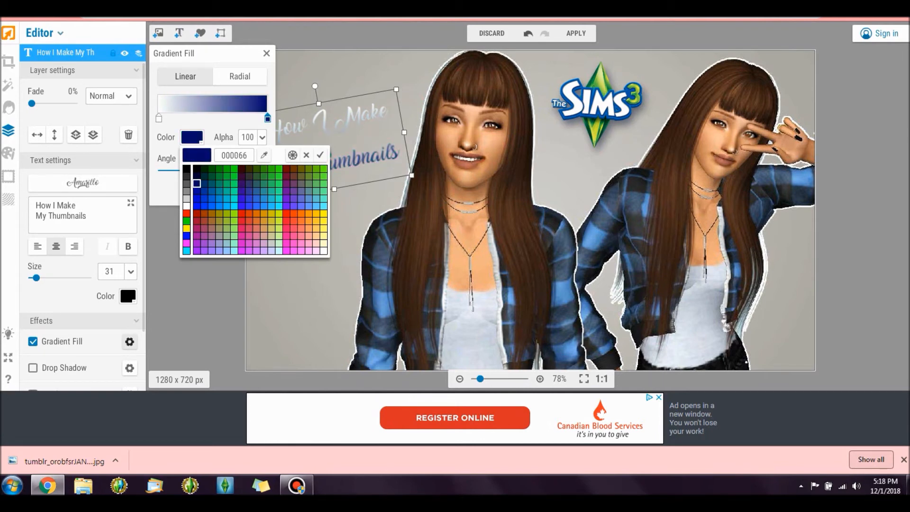
pyautogui.press('Return')
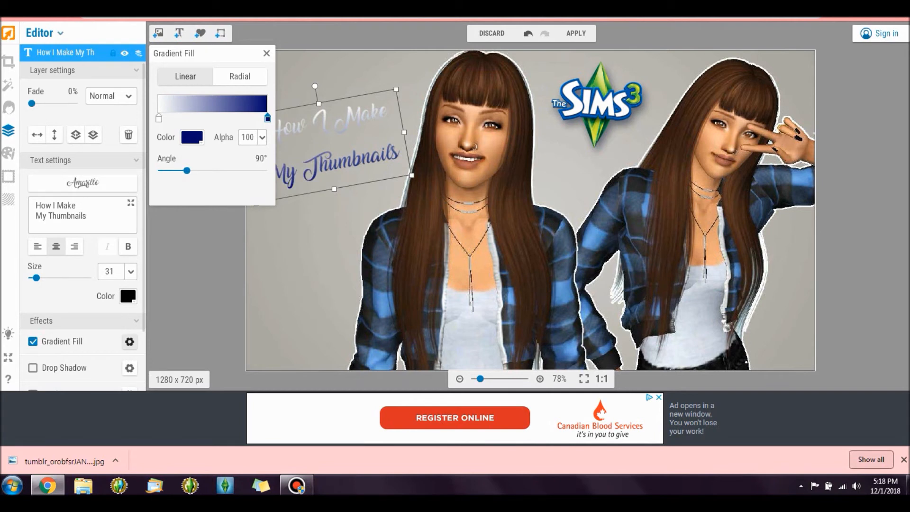
pyautogui.moveTo(159, 118)
pyautogui.mouseDown()
pyautogui.moveTo(180, 118)
pyautogui.moveTo(158, 118)
pyautogui.mouseUp()
pyautogui.moveTo(268, 118)
pyautogui.mouseDown()
pyautogui.moveTo(241, 118)
pyautogui.moveTo(267, 118)
pyautogui.mouseUp()
pyautogui.click(266, 53)
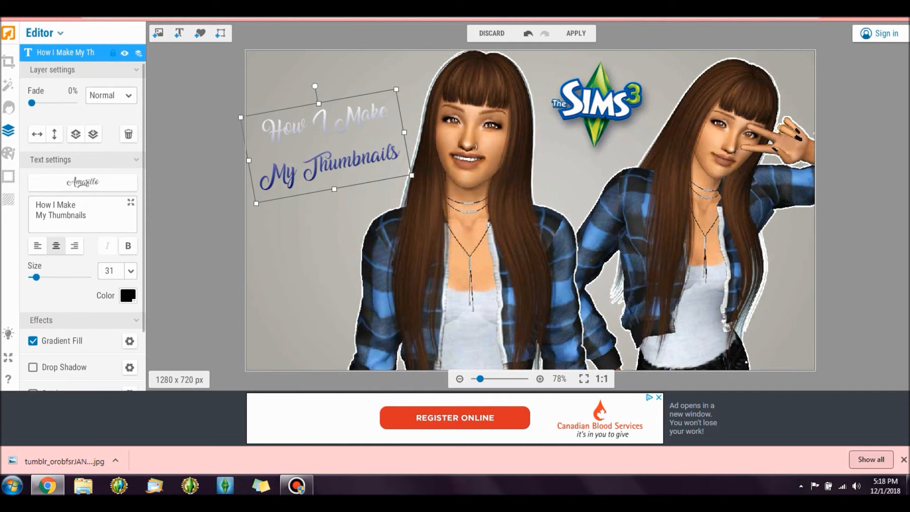
# Add an outer stroke to the title text and set the stroke color to dark gray.
pyautogui.scroll(-2, 81, 213)
pyautogui.click(32, 325)
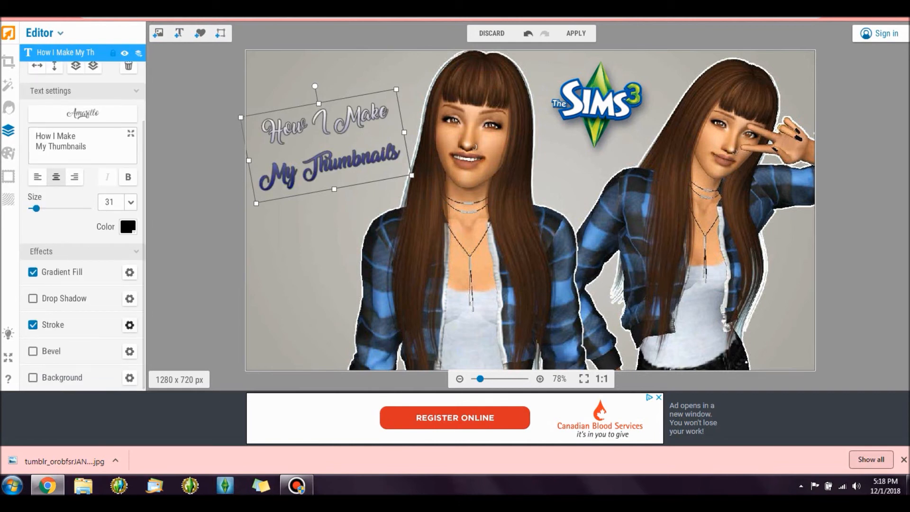
pyautogui.click(130, 324)
pyautogui.click(166, 76)
pyautogui.click(165, 105)
pyautogui.click(164, 128)
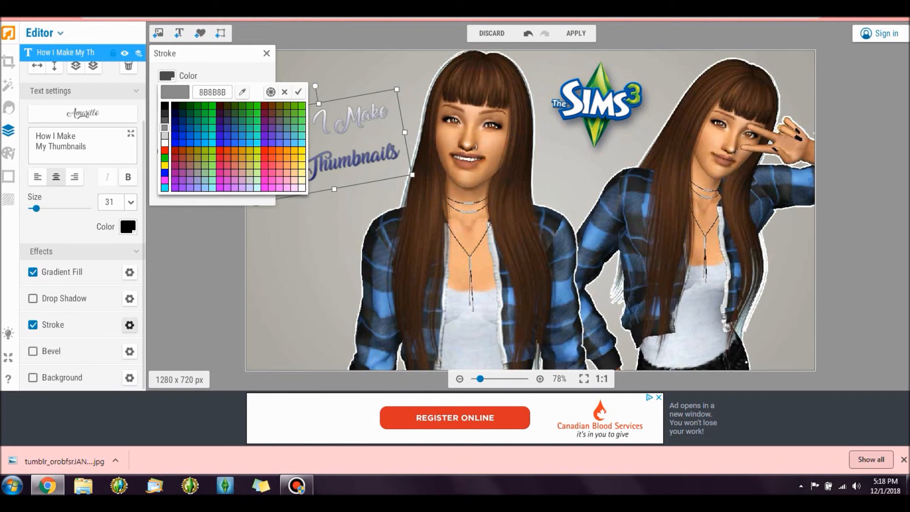
pyautogui.click(164, 135)
pyautogui.click(165, 128)
pyautogui.click(164, 120)
pyautogui.click(298, 92)
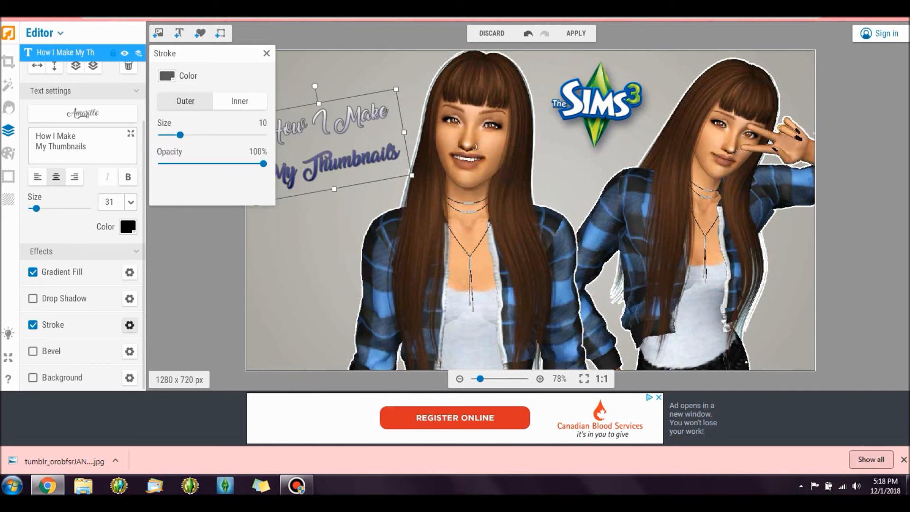
pyautogui.click(199, 284)
pyautogui.click(361, 149)
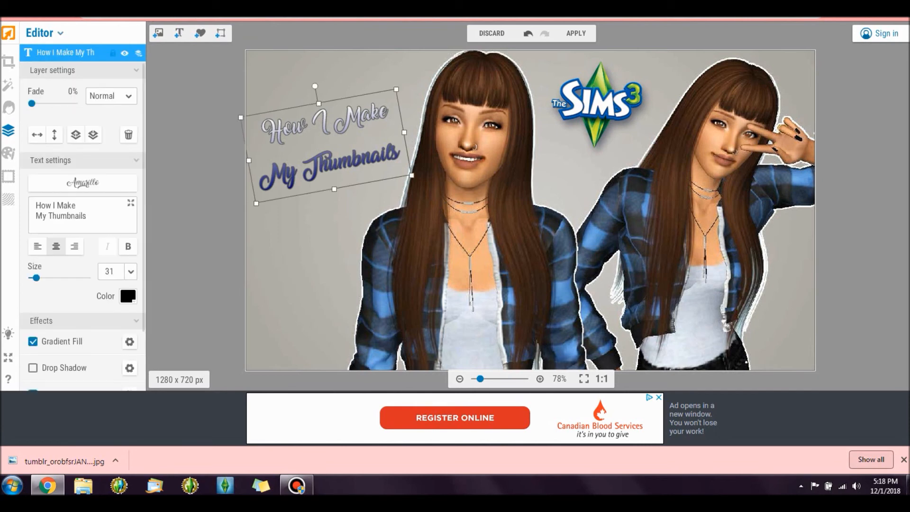
# Change the title gradient's end color to a medium sky blue and rotate the text slightly clockwise to lessen its tilt.
pyautogui.click(129, 341)
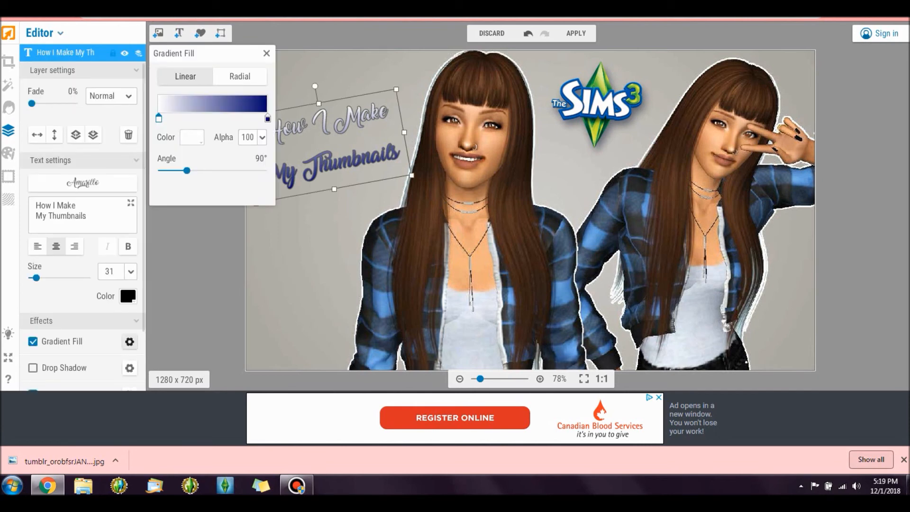
pyautogui.click(267, 118)
pyautogui.click(192, 137)
pyautogui.click(204, 183)
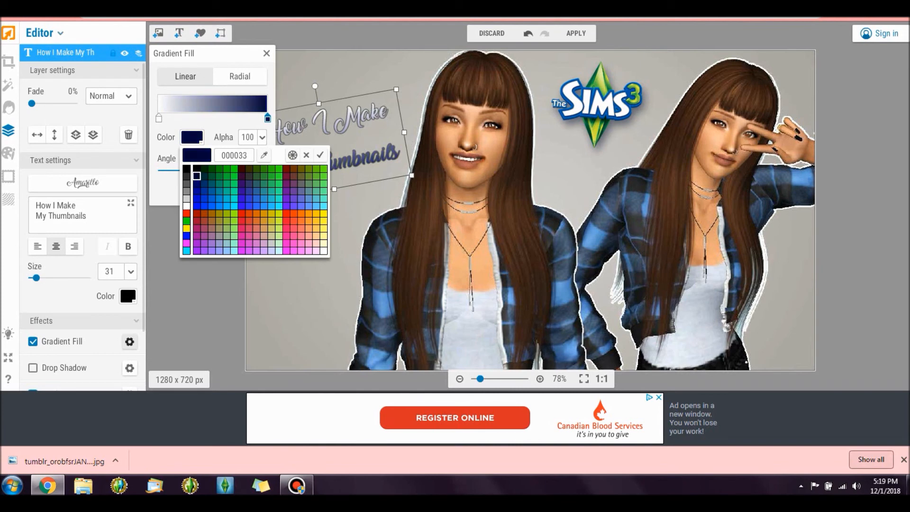
pyautogui.click(211, 182)
pyautogui.click(211, 198)
pyautogui.click(219, 198)
pyautogui.click(320, 155)
pyautogui.click(284, 71)
pyautogui.click(326, 102)
pyautogui.moveTo(326, 101); pyautogui.dragTo(333, 101)
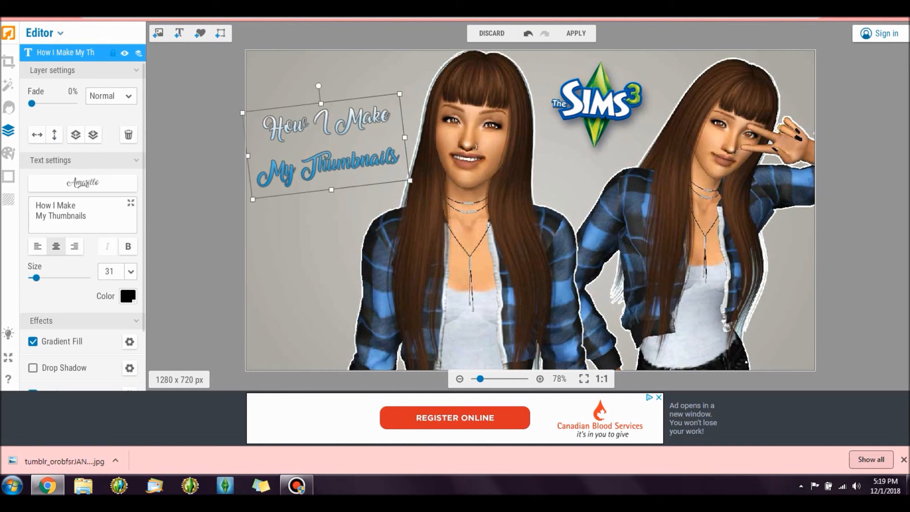
# Add a drop shadow to the title text, lowering the shadow's opacity and adjusting its size.
pyautogui.scroll(-2, 83, 225)
pyautogui.click(33, 298)
pyautogui.click(130, 298)
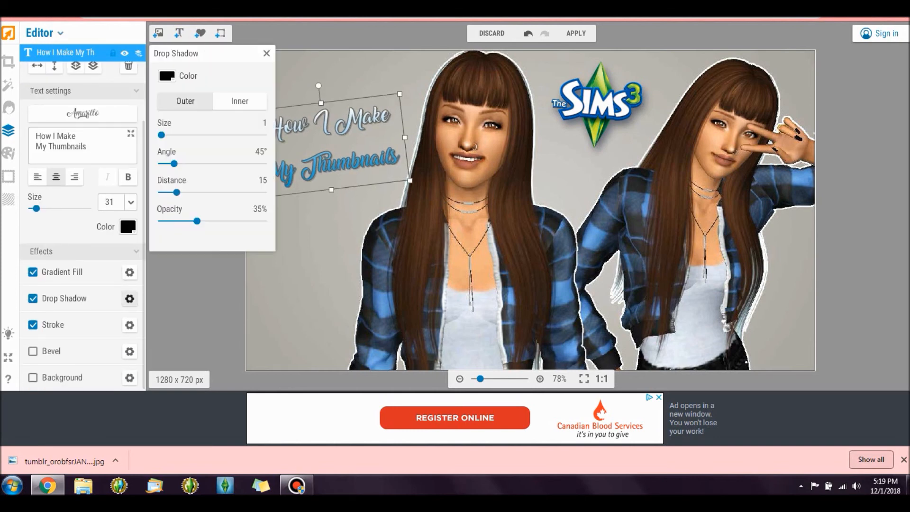
pyautogui.moveTo(197, 220); pyautogui.dragTo(178, 221)
pyautogui.moveTo(161, 135); pyautogui.dragTo(178, 192)
pyautogui.click(266, 54)
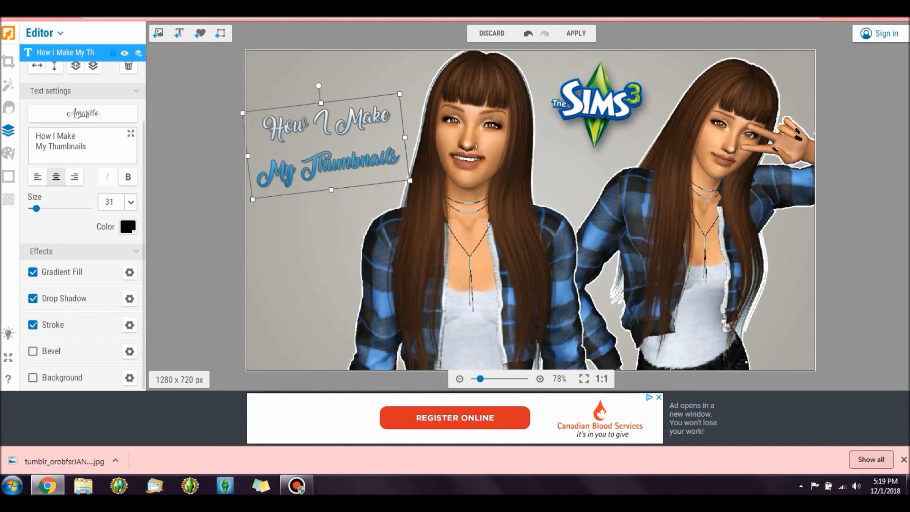
# Deselect the title text and apply the changes, flattening all layers into one image.
pyautogui.moveTo(328, 109); pyautogui.dragTo(328, 109)
pyautogui.press('Escape')
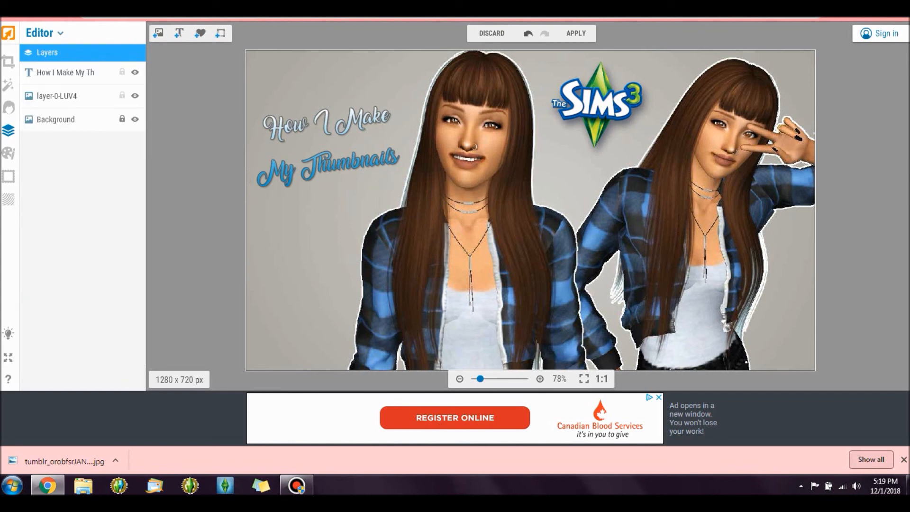
pyautogui.click(576, 34)
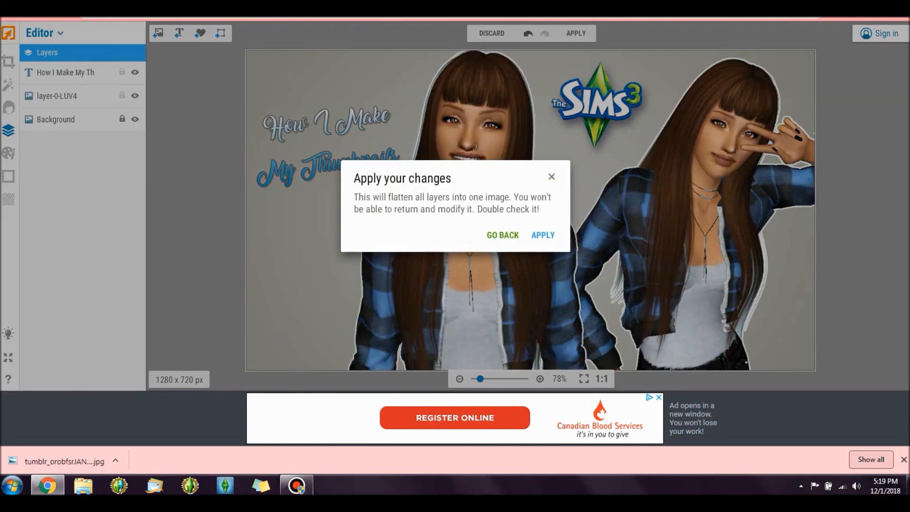
pyautogui.click(542, 234)
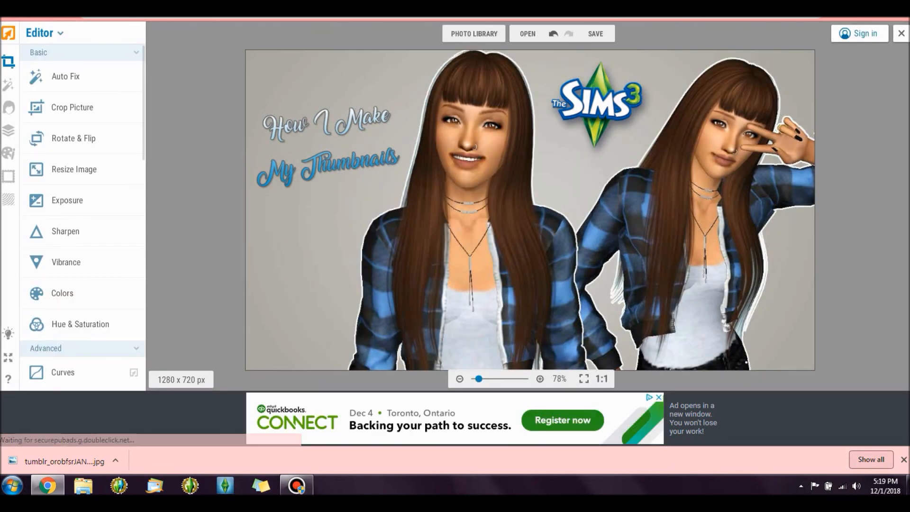